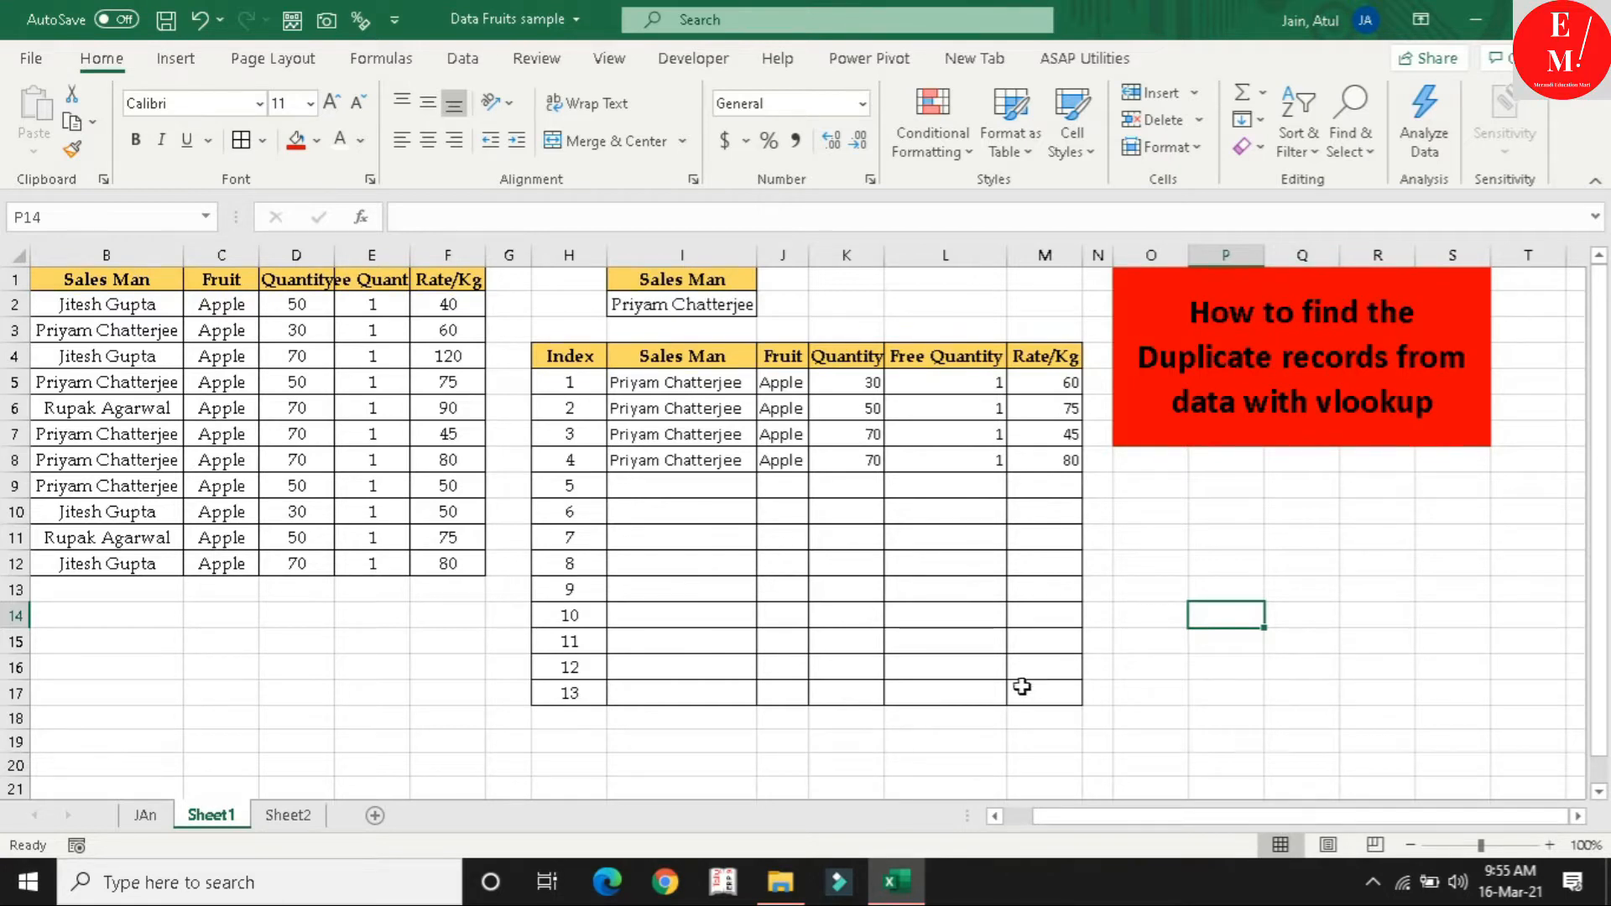
# Examine the source data in A1:F12 on Sheet1, checking the repeated names in the Sales Man column
pyautogui.moveTo(101, 279)
pyautogui.mouseDown()
pyautogui.moveTo(461, 525)
pyautogui.moveTo(445, 562)
pyautogui.mouseUp()
pyautogui.click(107, 311)
pyautogui.click(113, 336)
pyautogui.click(126, 367)
pyautogui.click(121, 433)
pyautogui.click(134, 486)
pyautogui.click(151, 514)
pyautogui.click(156, 539)
pyautogui.click(167, 559)
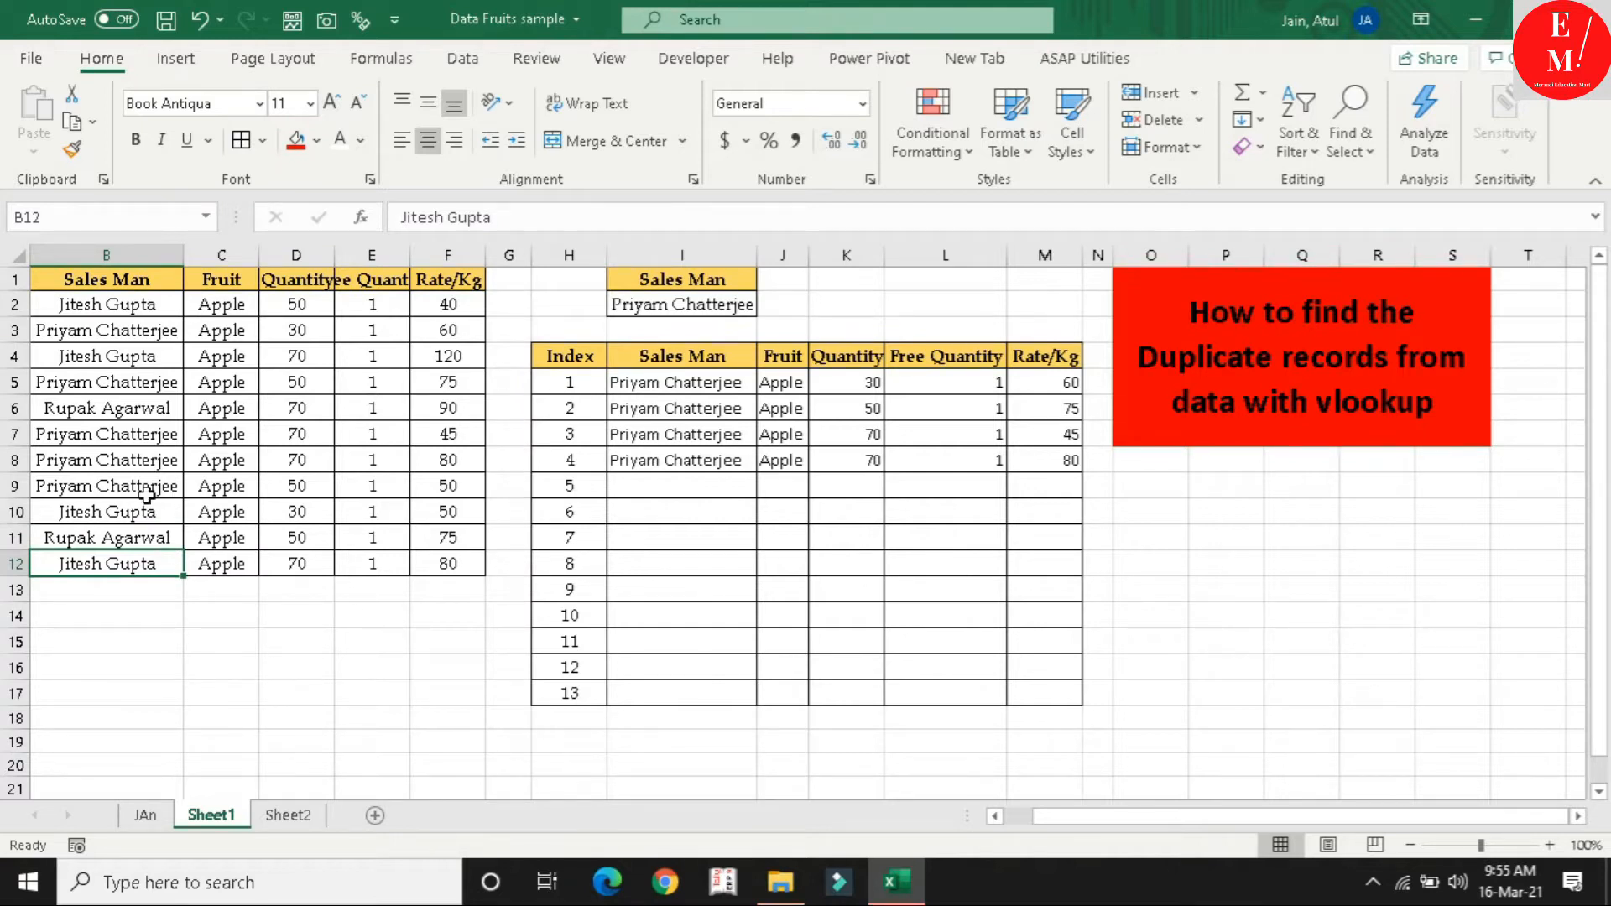
# Choose the first salesman in the list for cell I2 as the lookup name
pyautogui.click(693, 307)
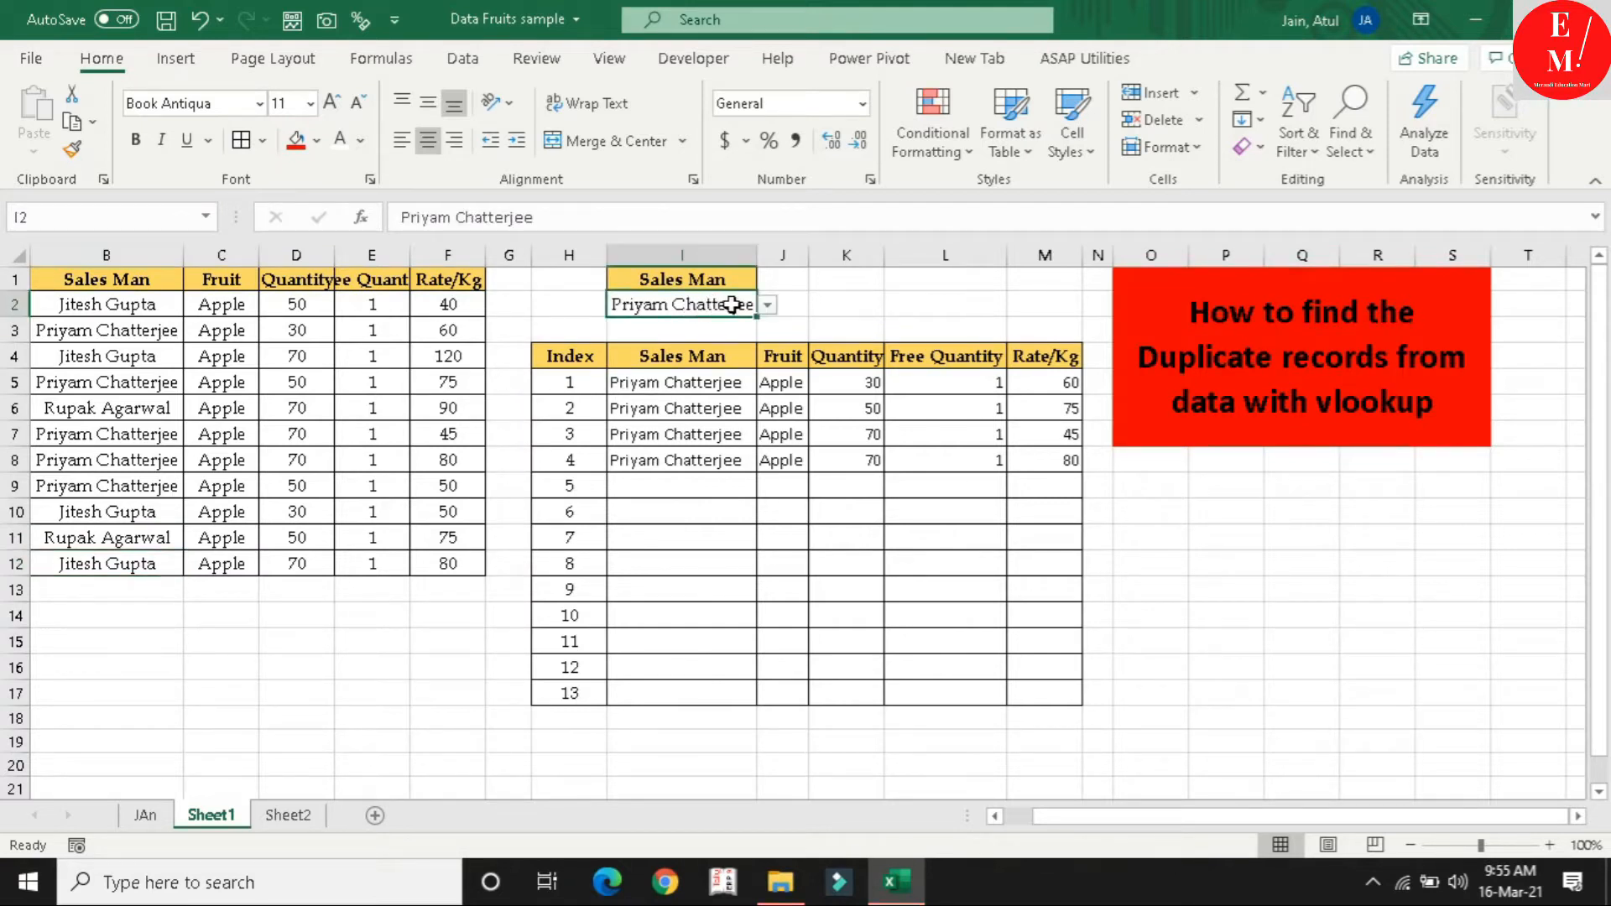
pyautogui.click(768, 305)
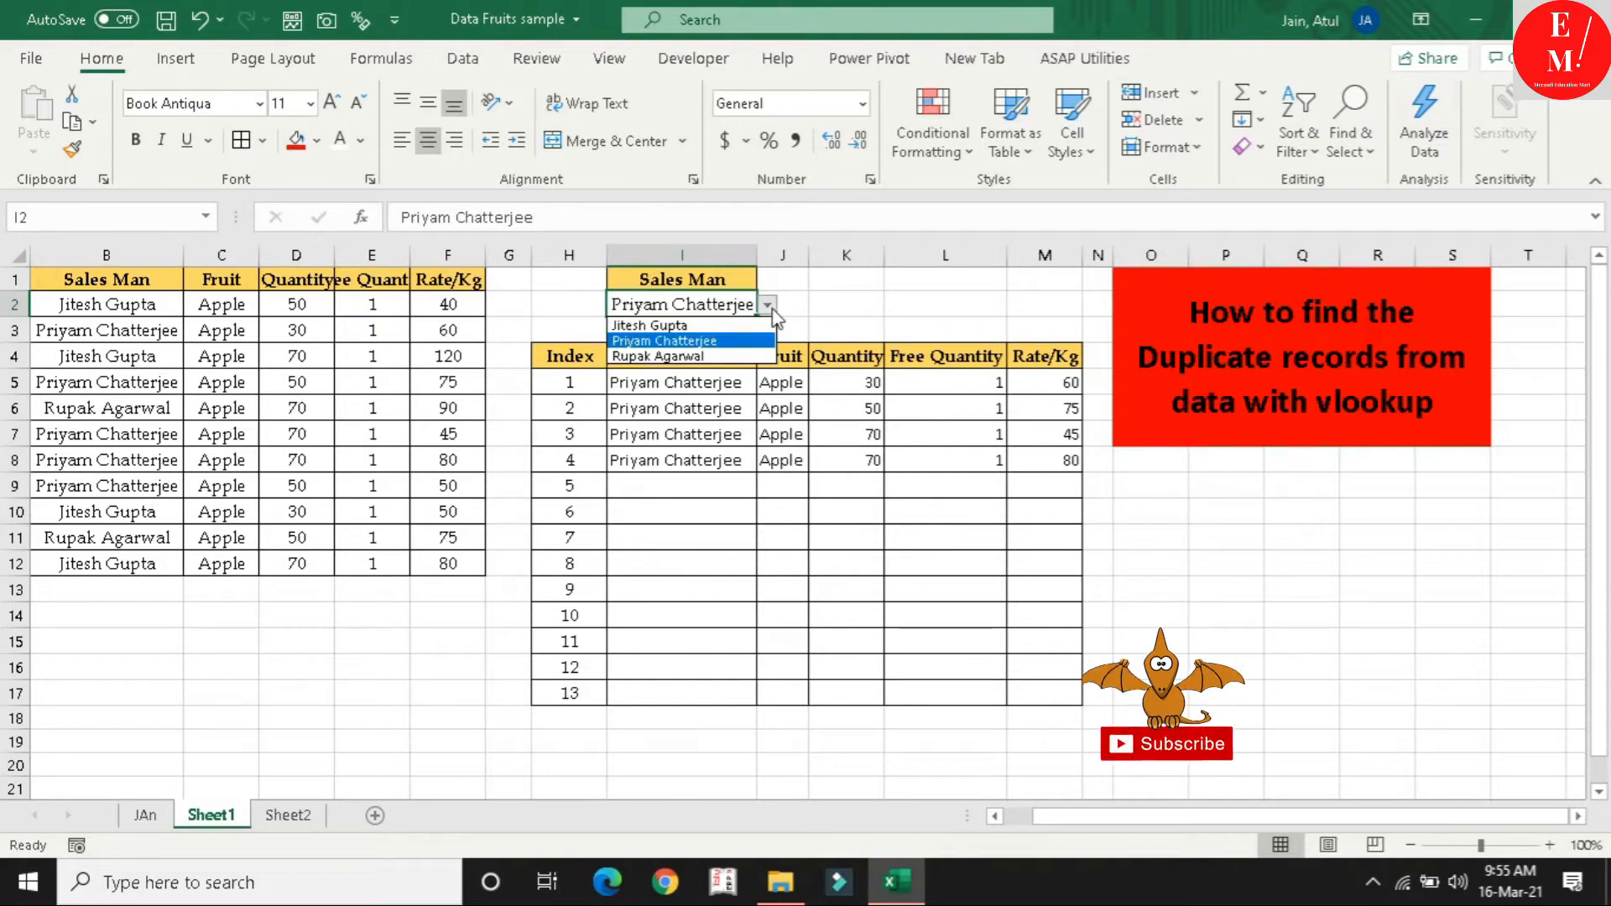
pyautogui.click(742, 326)
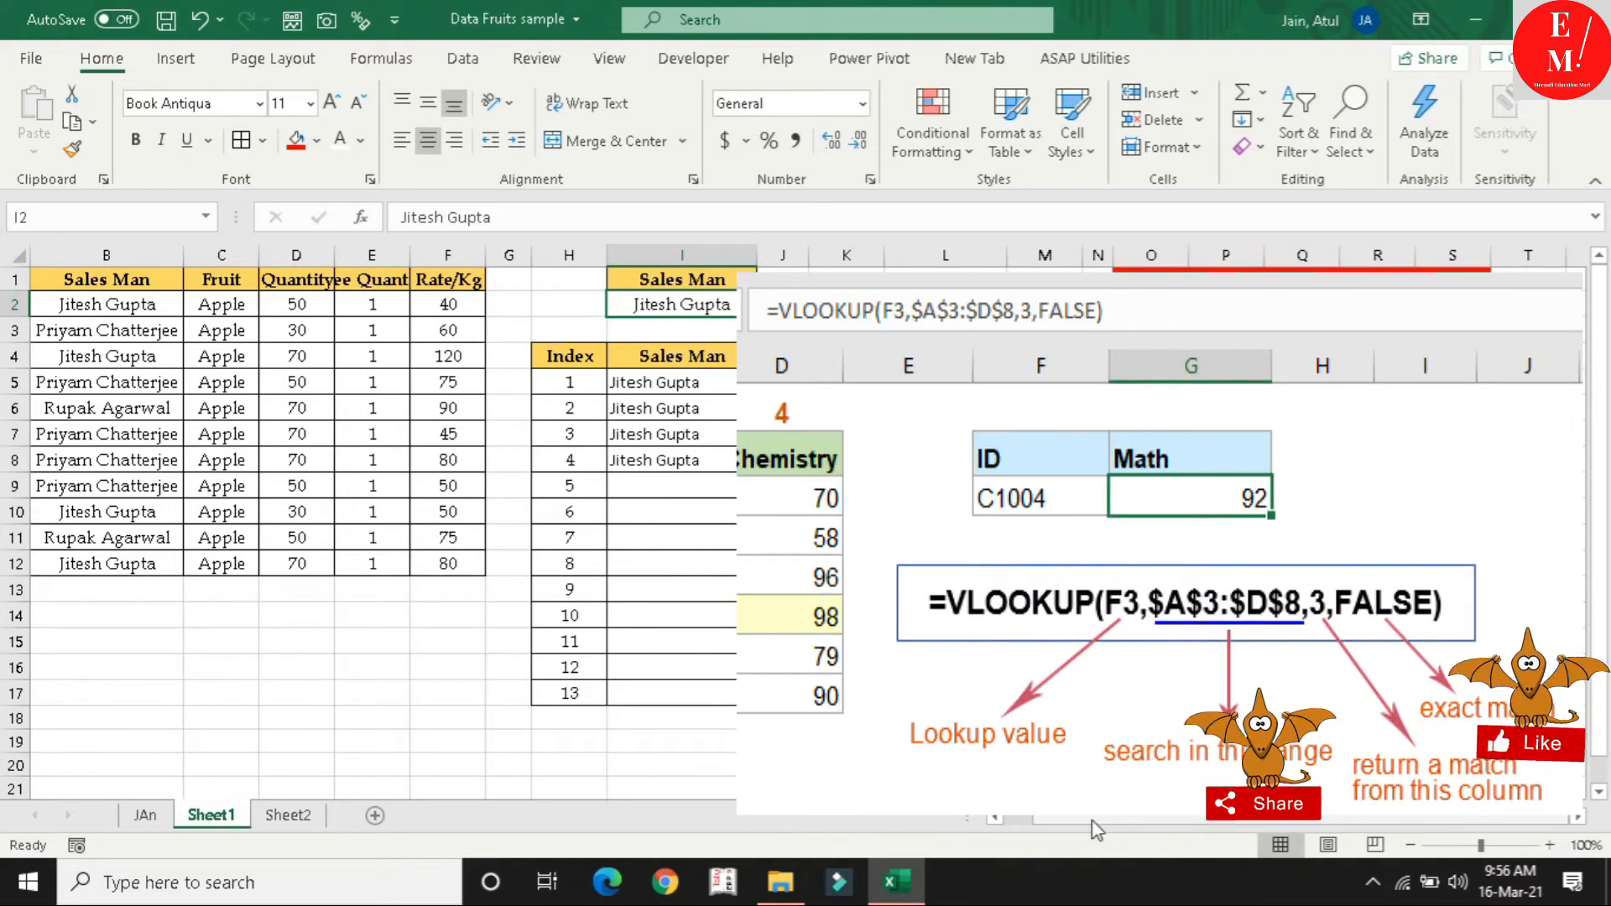
# Examine the filled lookup table starting at I4 and the Index helper column A that feeds it
pyautogui.moveTo(687, 359); pyautogui.dragTo(945, 460)
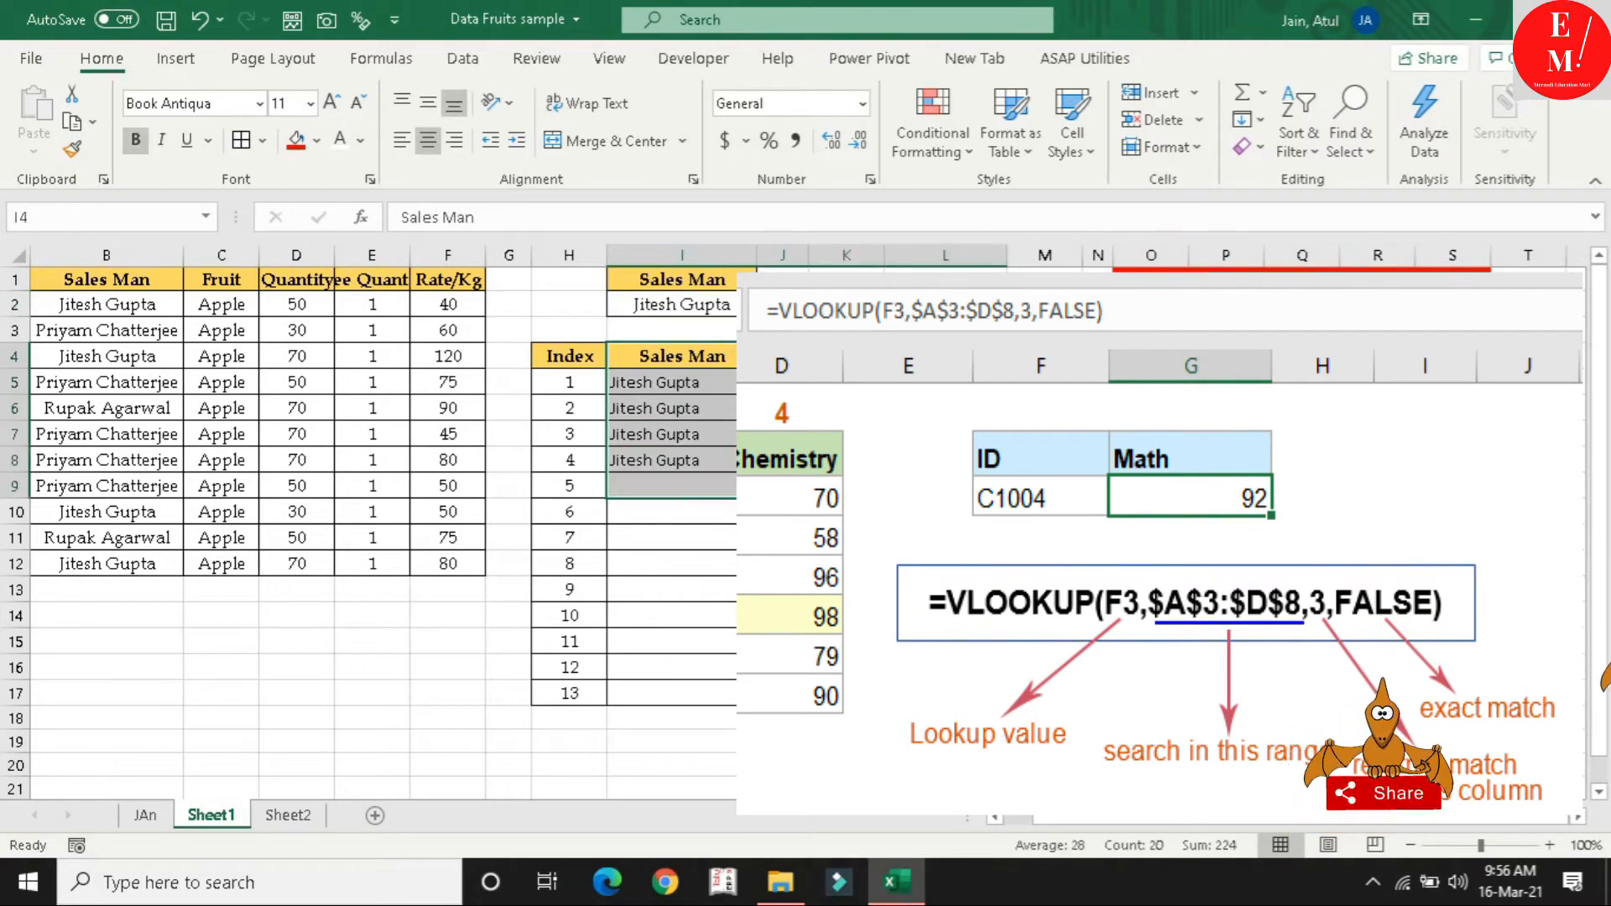
pyautogui.click(945, 460)
pyautogui.hscroll(-1, 766, 825)
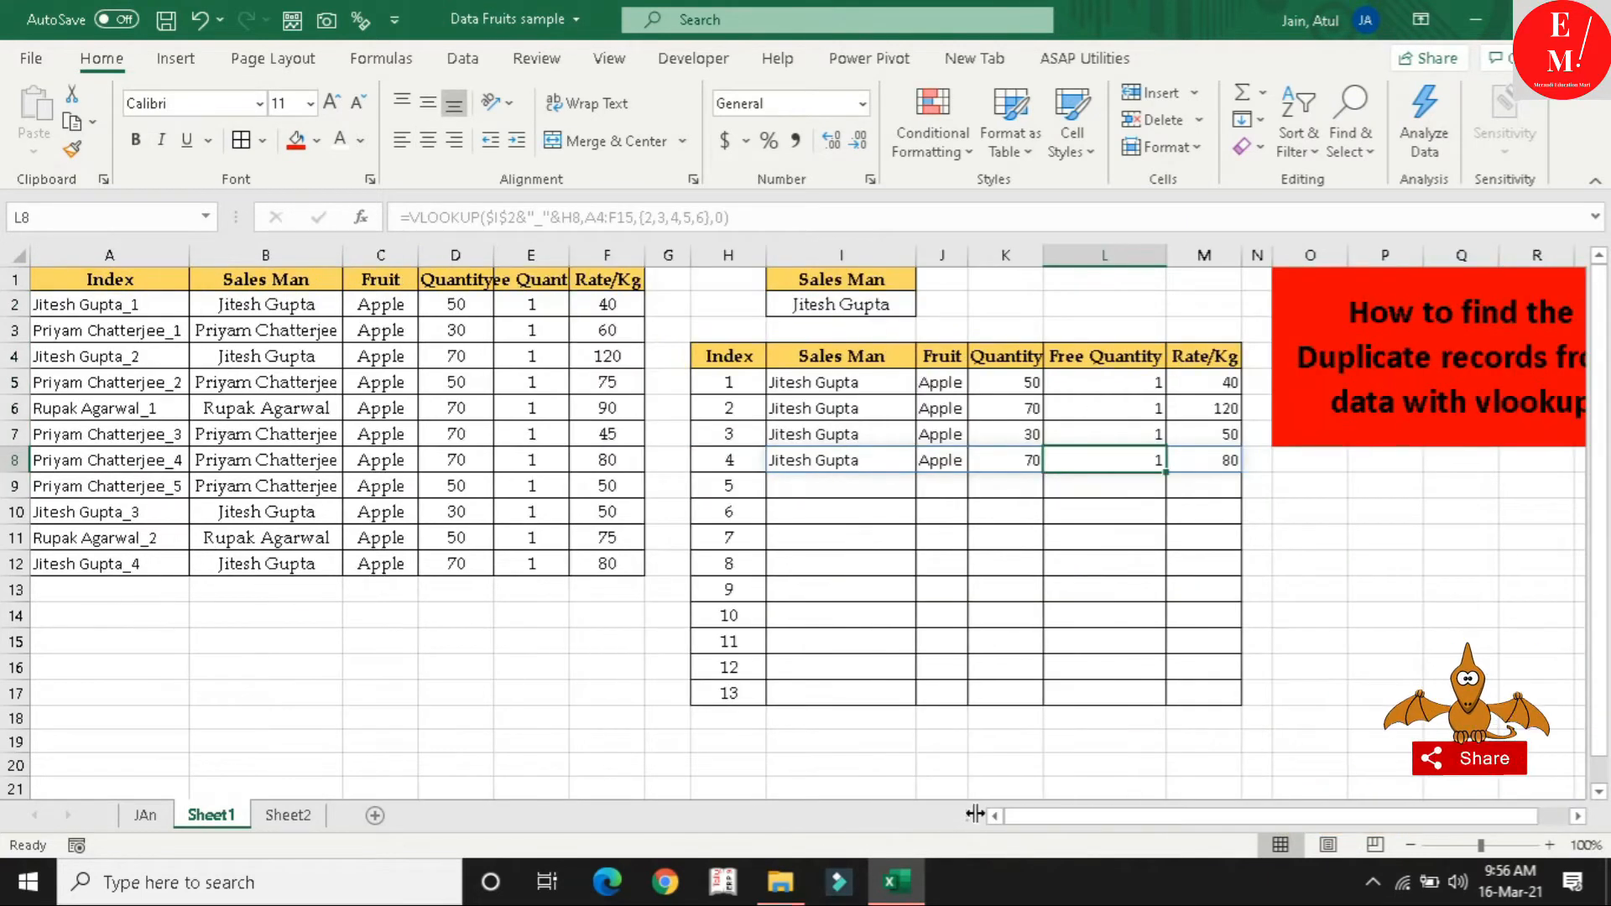
pyautogui.click(148, 254)
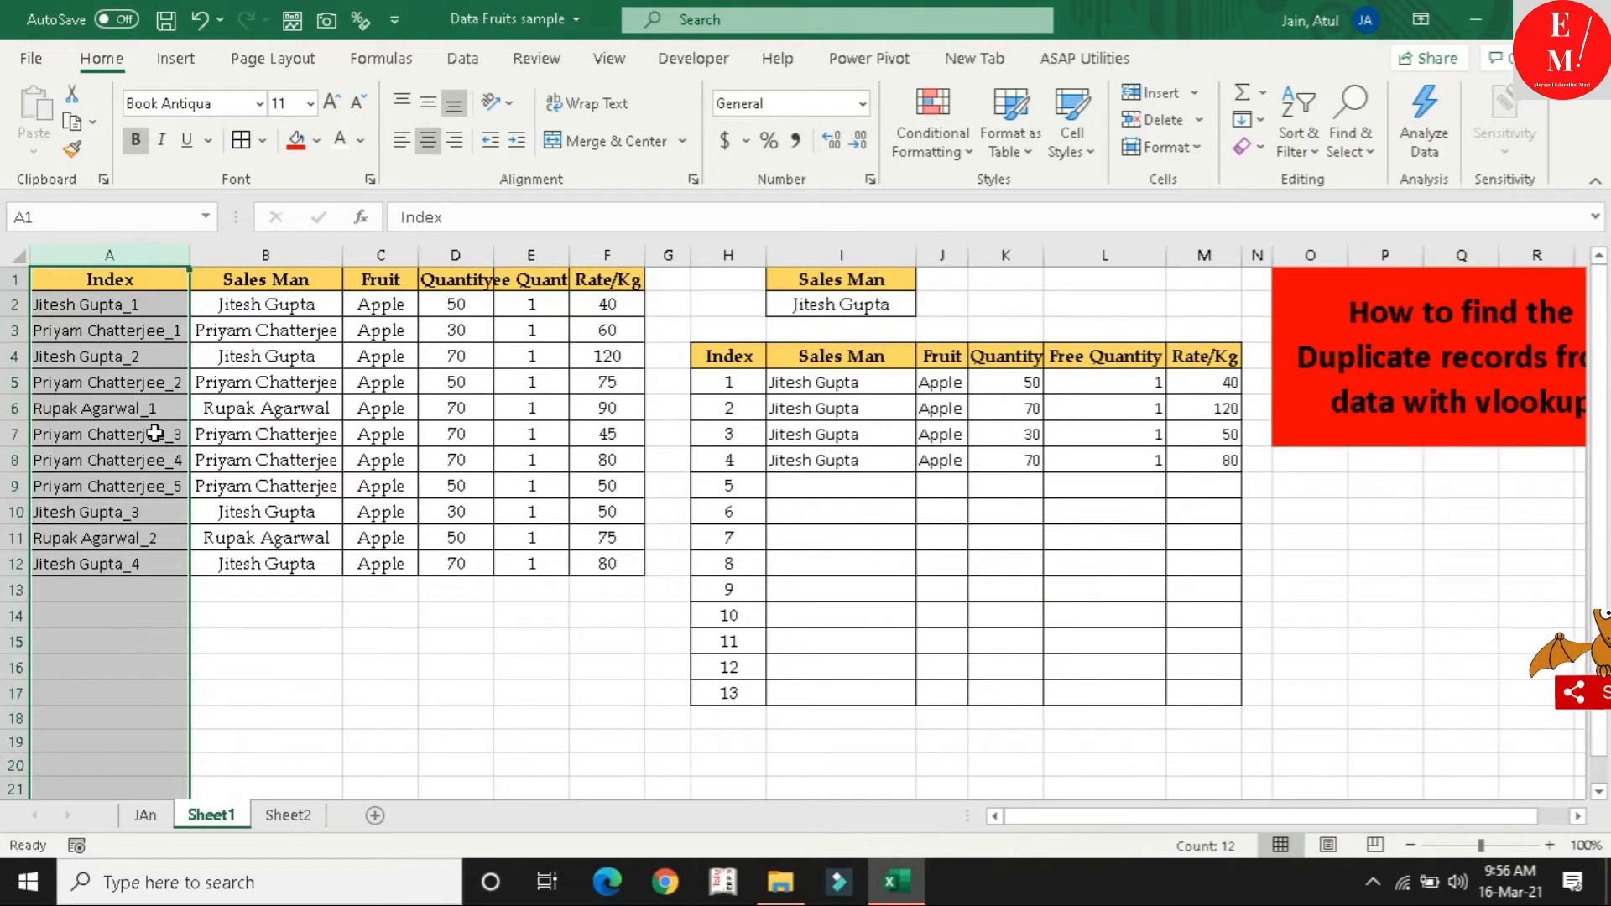
pyautogui.click(168, 430)
pyautogui.moveTo(860, 366)
pyautogui.mouseDown()
pyautogui.moveTo(1115, 525)
pyautogui.moveTo(1174, 508)
pyautogui.mouseUp()
pyautogui.click(1175, 509)
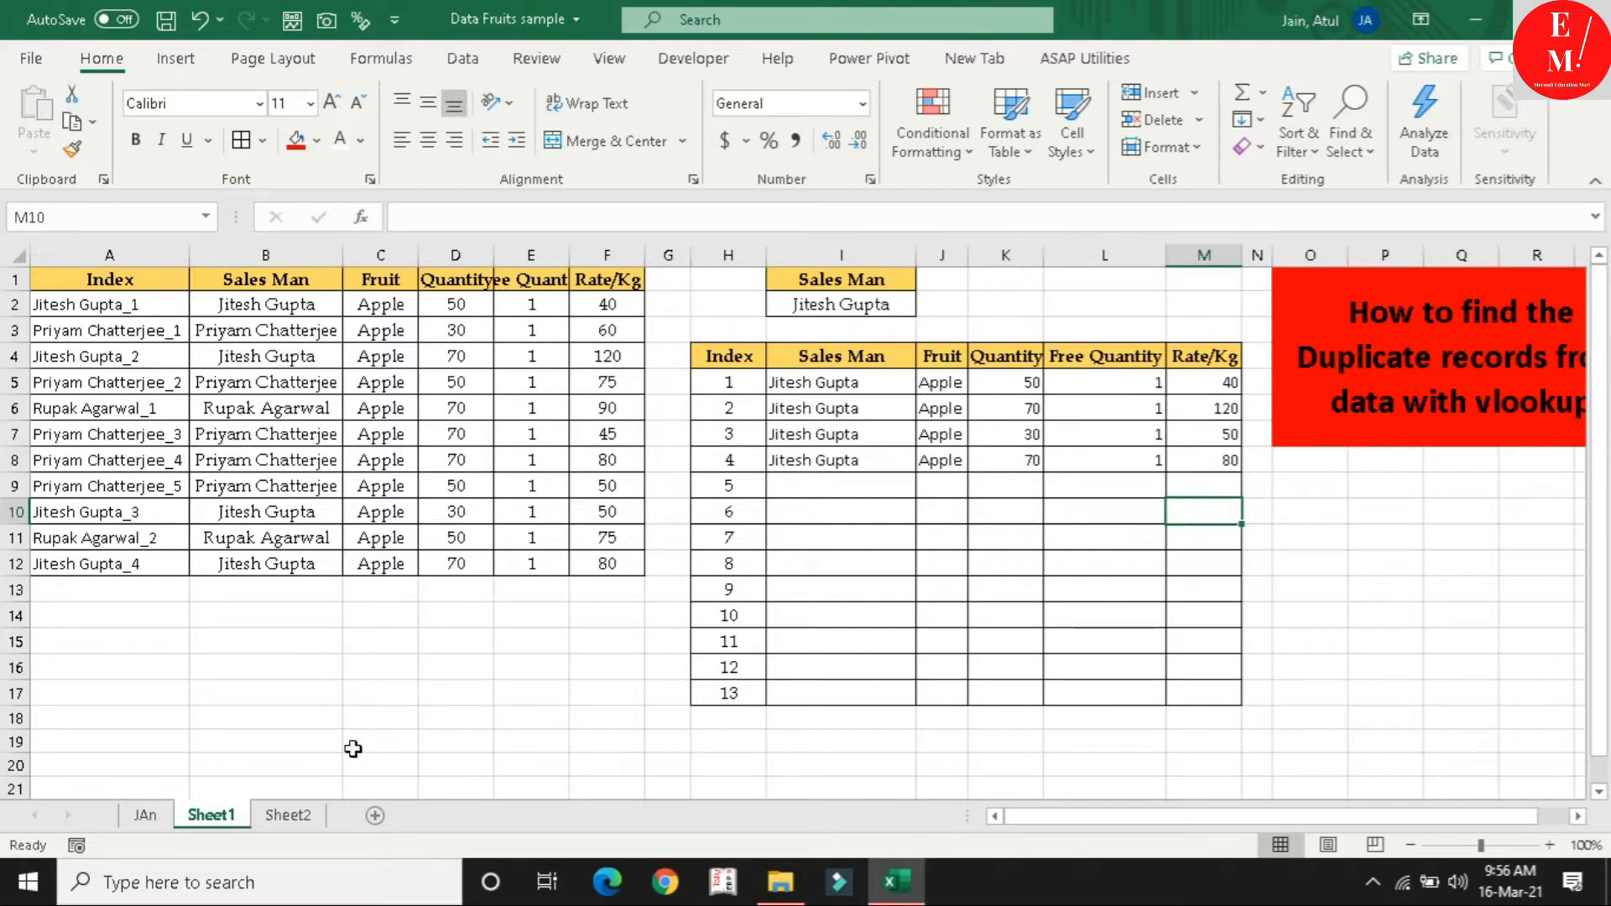
# Switch to Sheet2 and examine its blank Index column, the Sales Man names and the empty lookup table
pyautogui.click(307, 823)
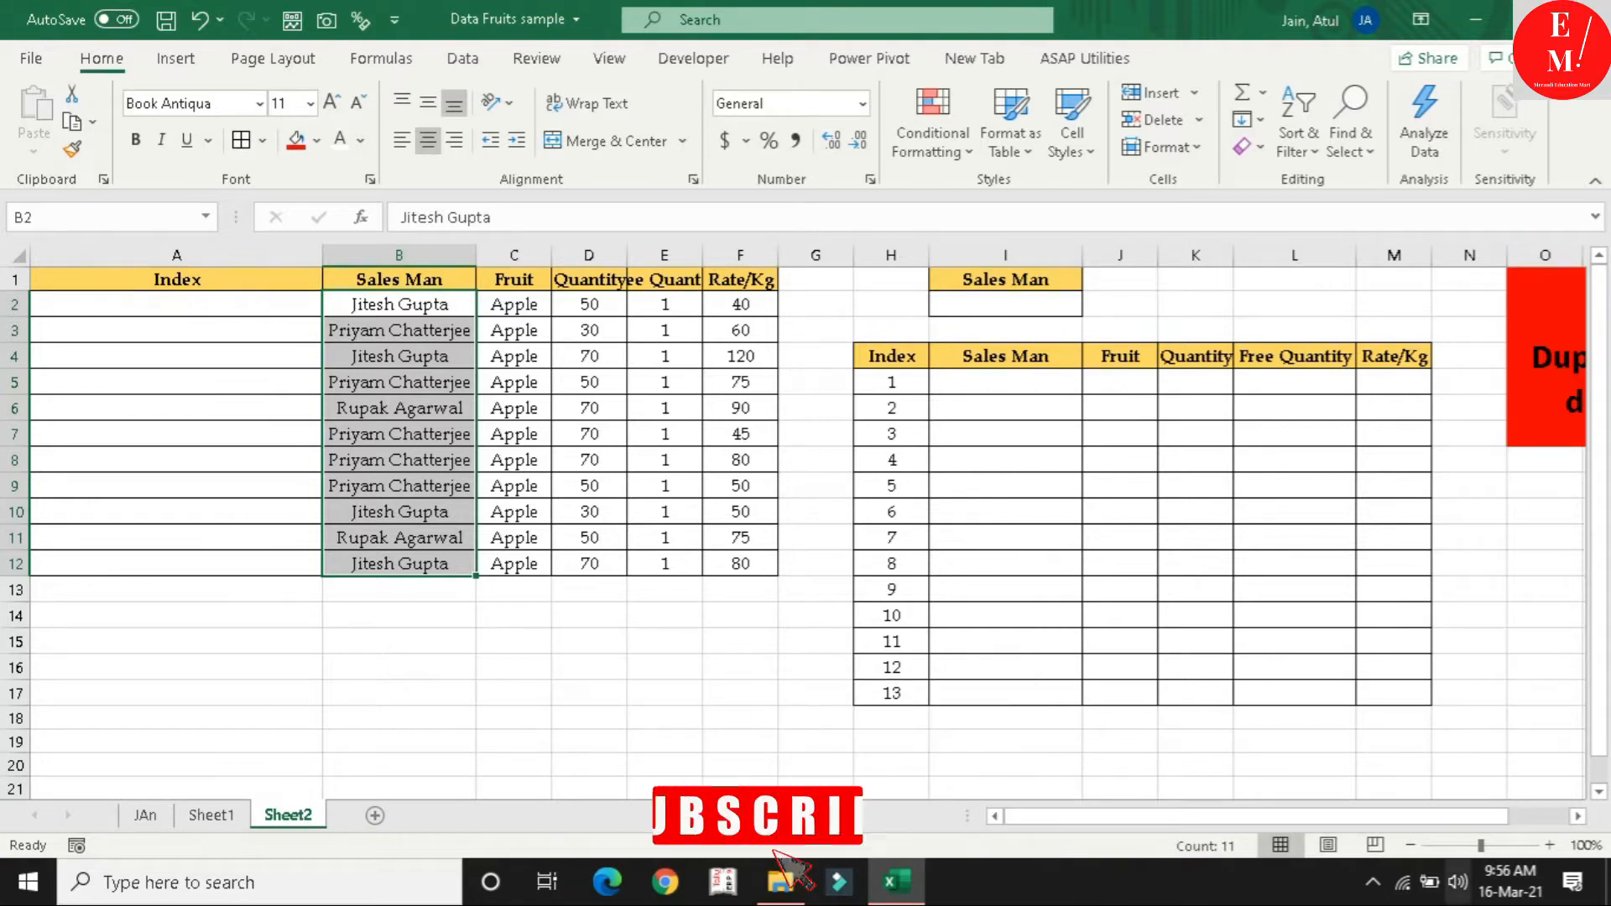
pyautogui.moveTo(1440, 816); pyautogui.dragTo(1379, 825)
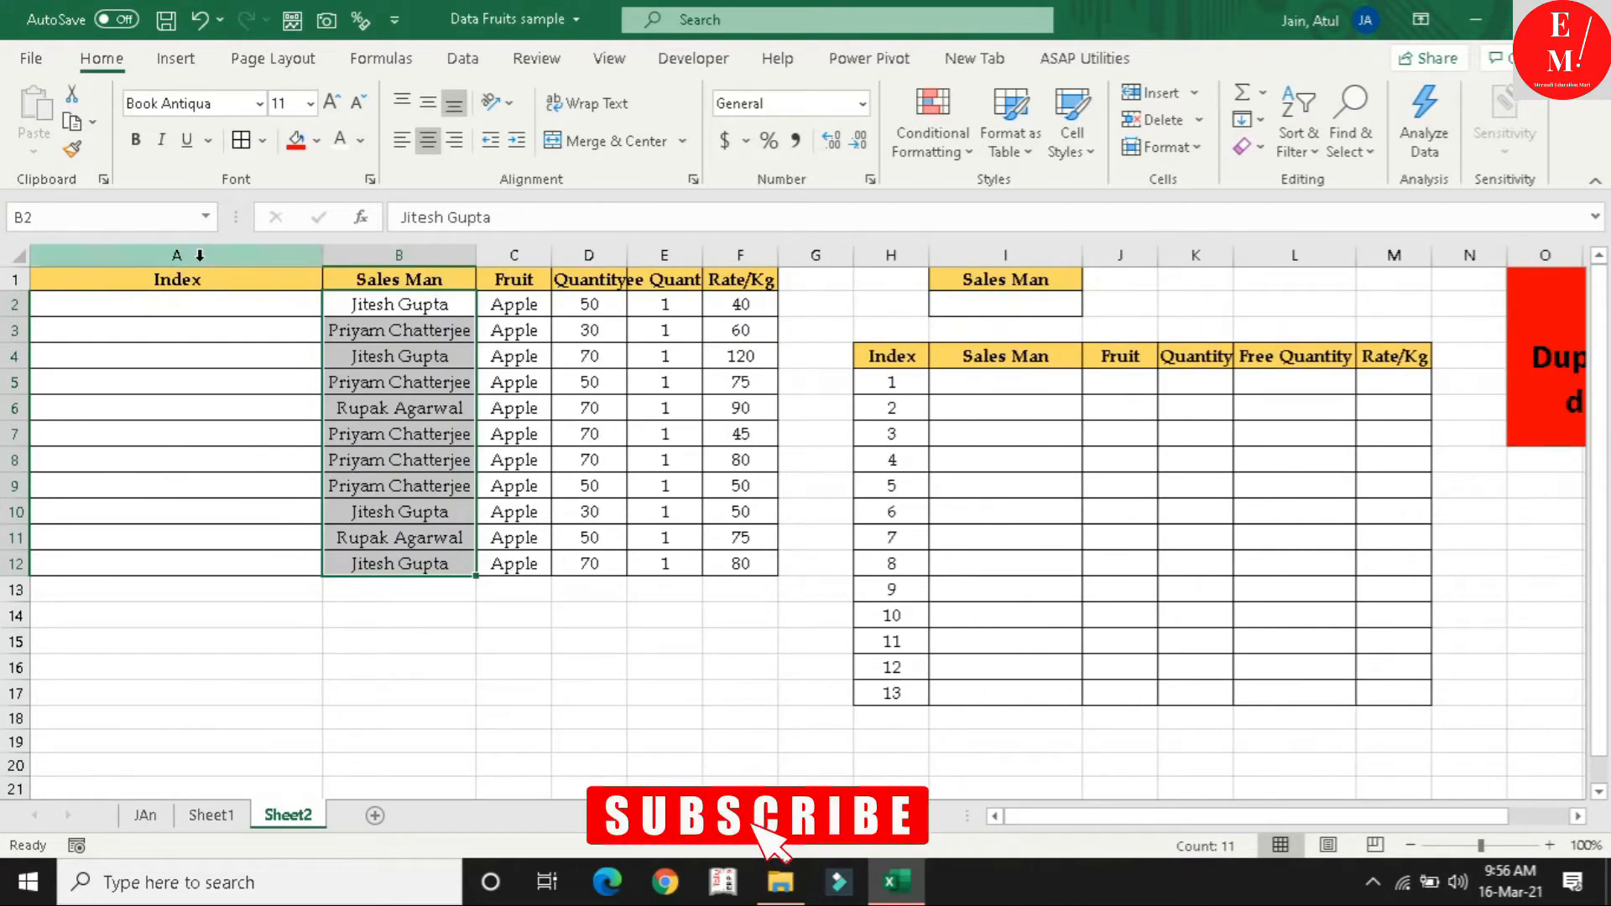
pyautogui.click(202, 313)
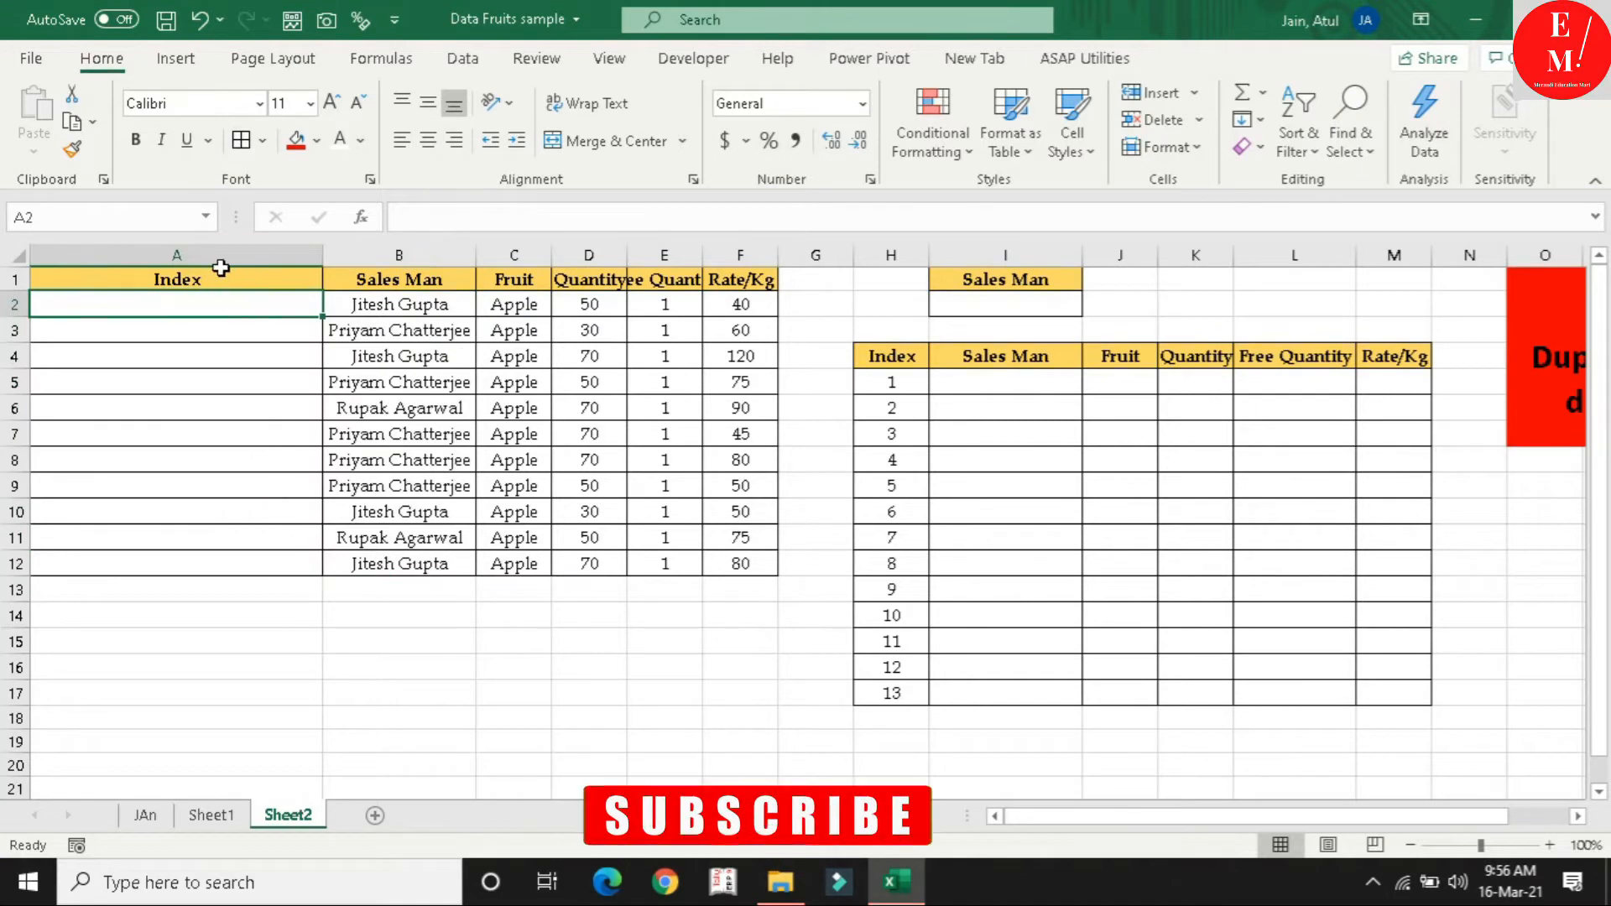
pyautogui.moveTo(412, 305); pyautogui.dragTo(413, 564)
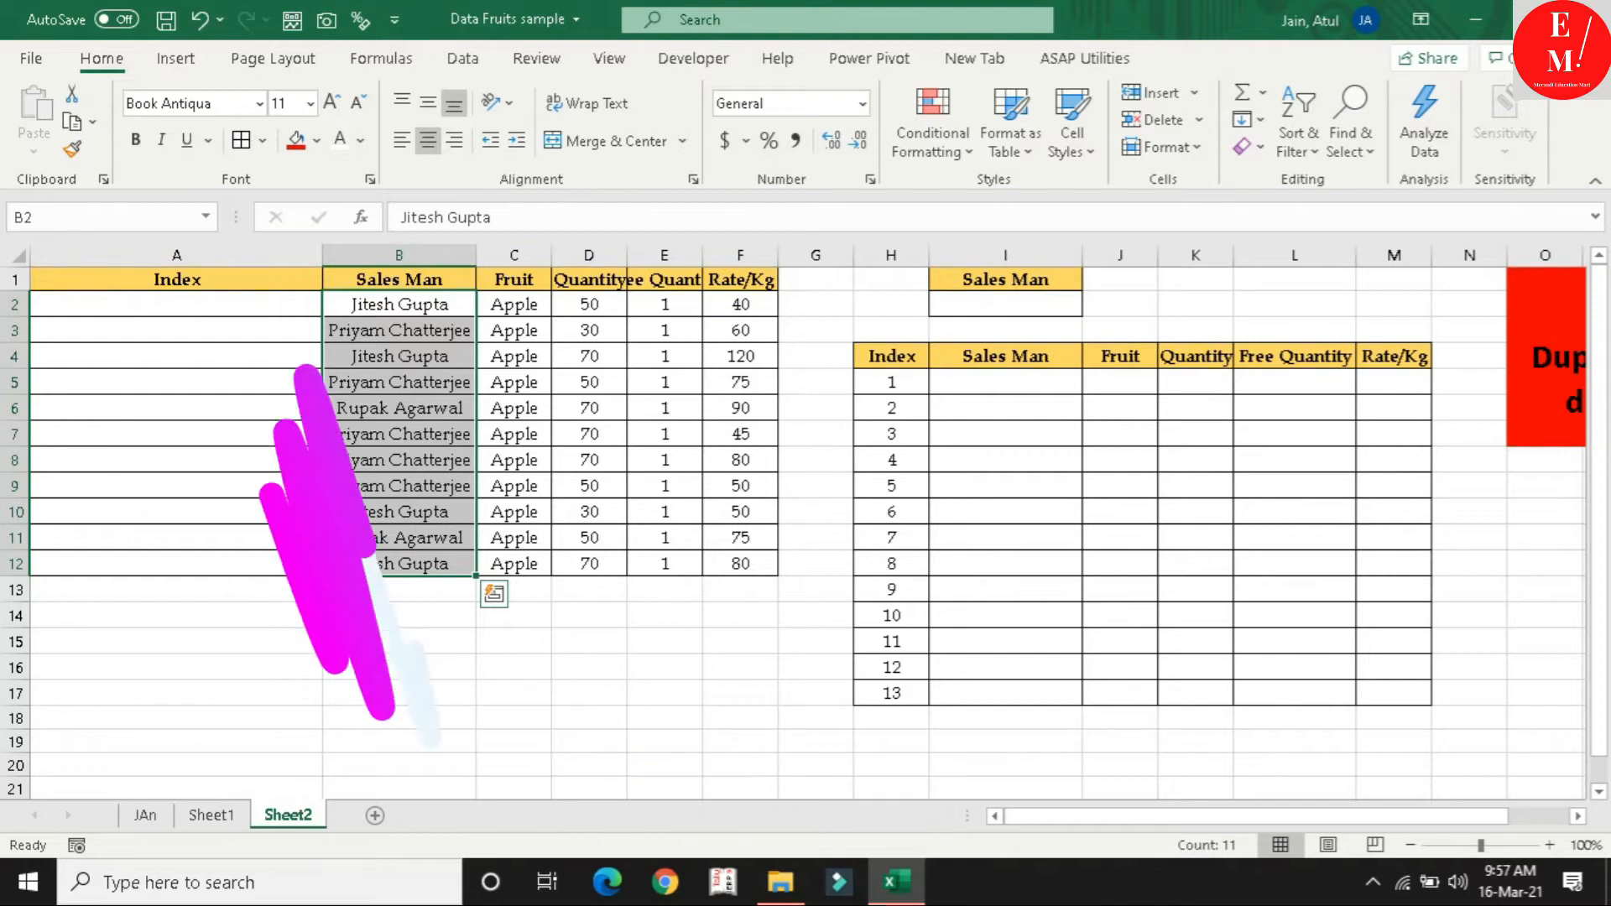
pyautogui.moveTo(864, 372); pyautogui.dragTo(895, 693)
pyautogui.click(457, 307)
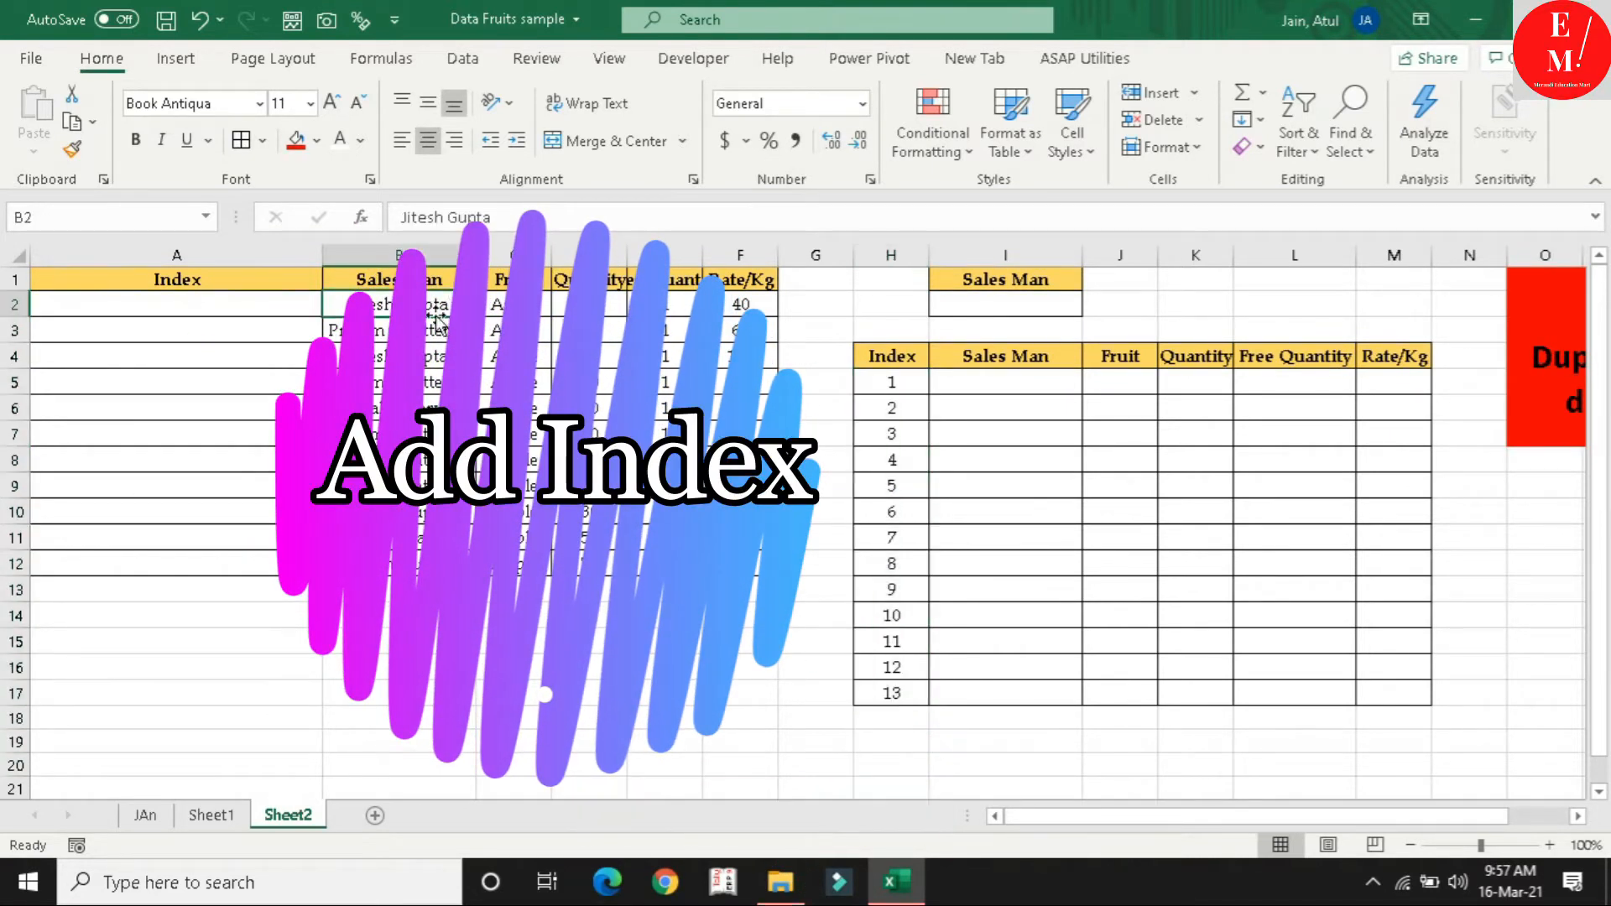
pyautogui.click(284, 310)
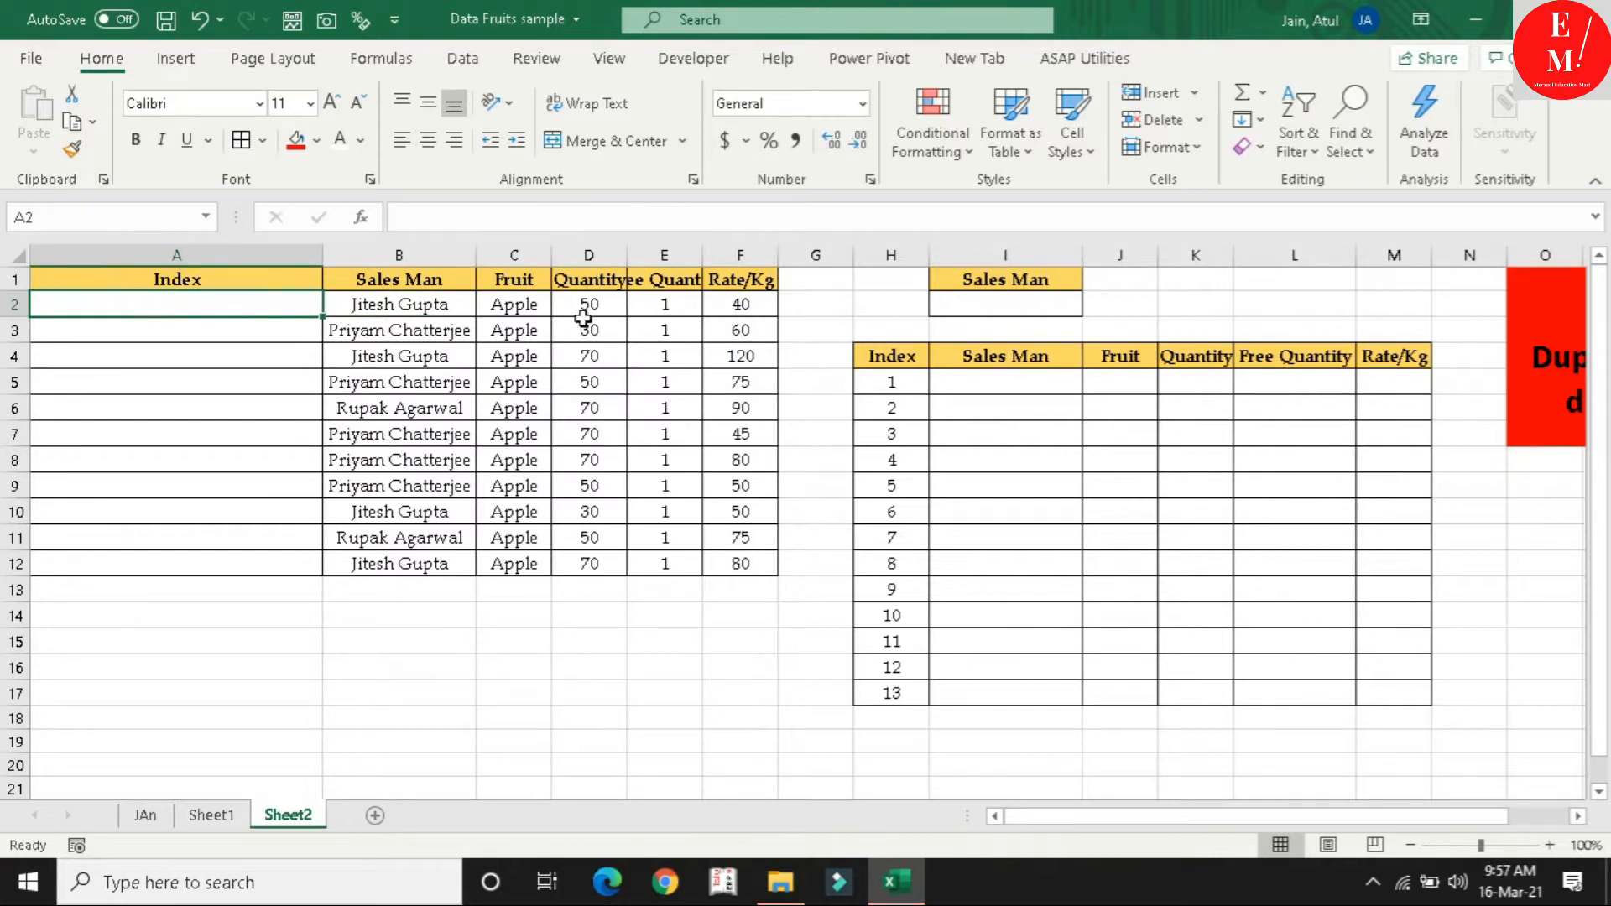
pyautogui.click(378, 357)
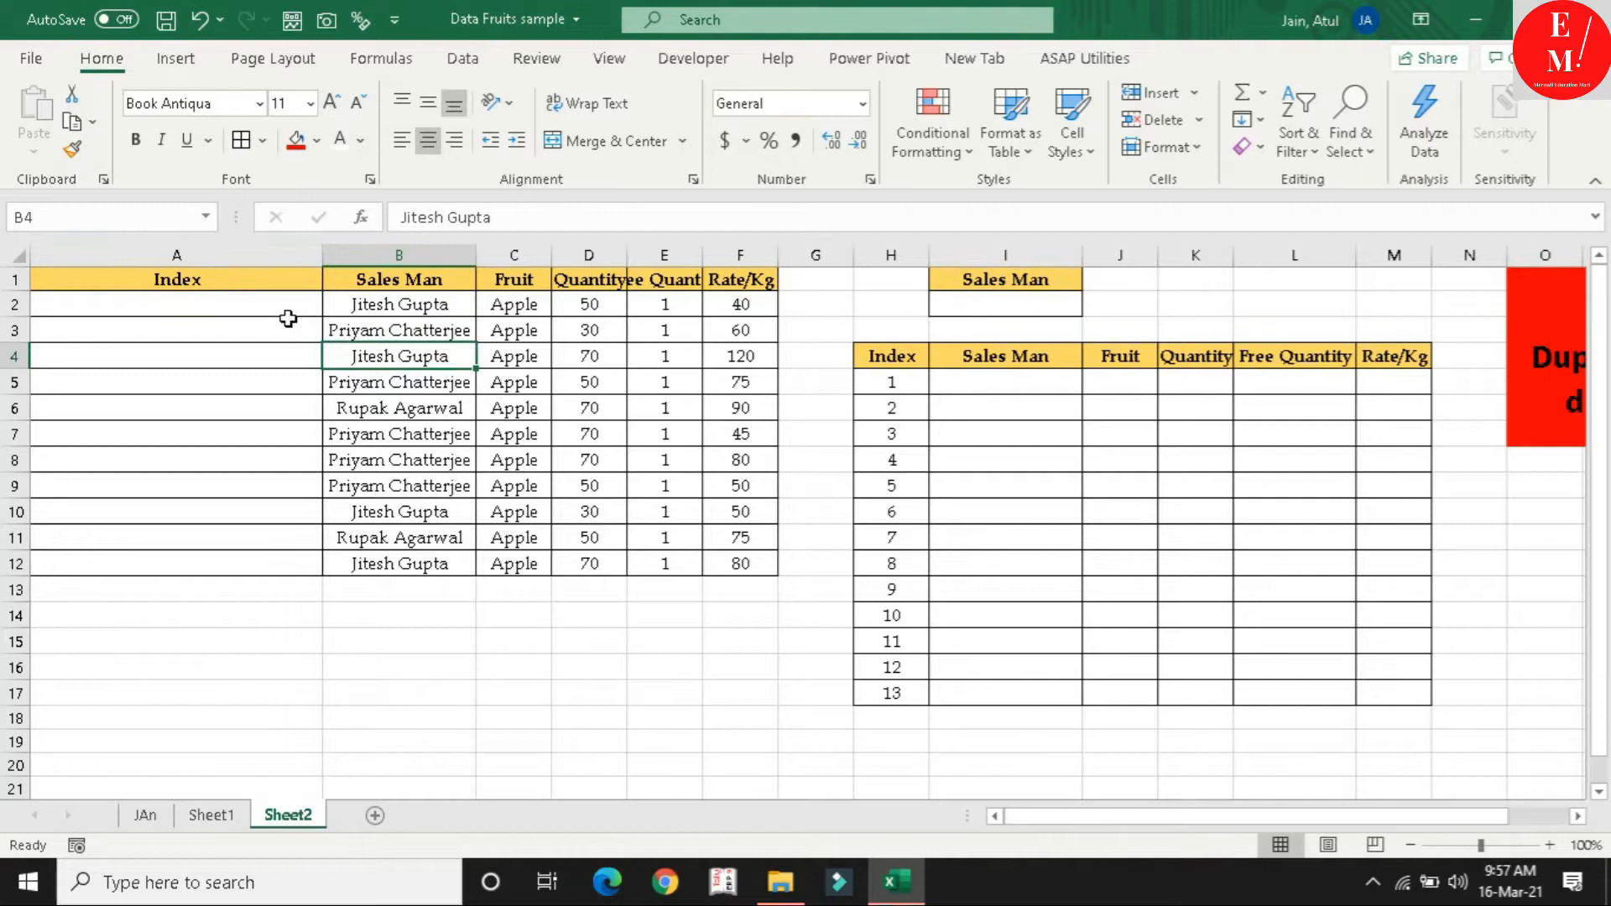
pyautogui.moveTo(300, 287); pyautogui.dragTo(307, 300)
# Begin the Index formula in A2 with the salesman reference and a hyphen separator, as =B2&"-",
pyautogui.click(239, 303)
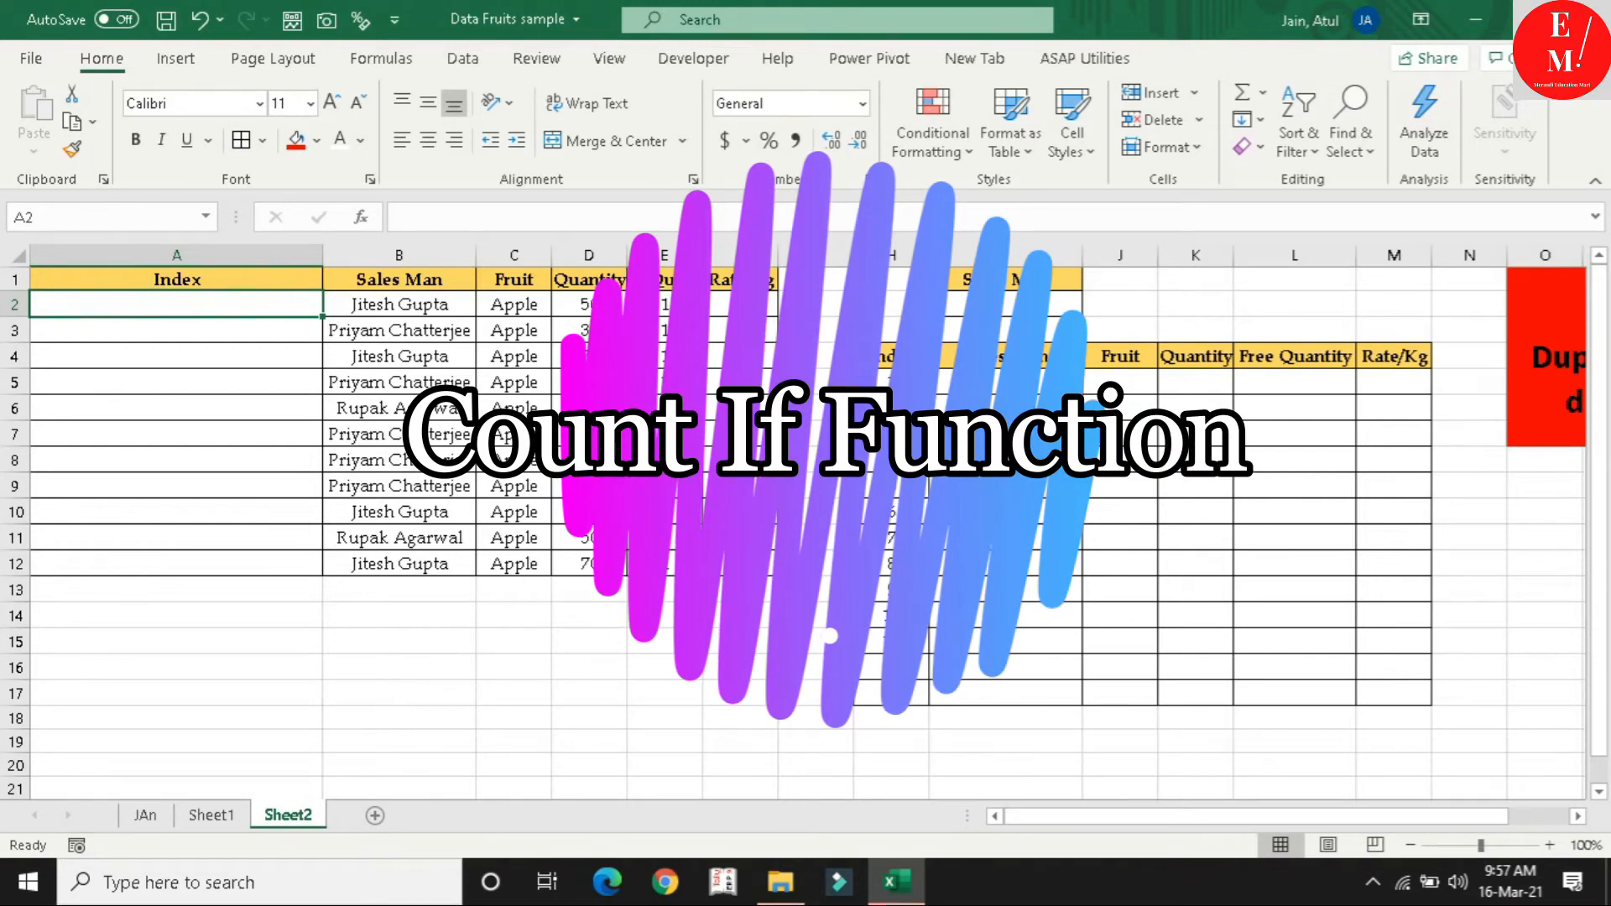
pyautogui.write('=')
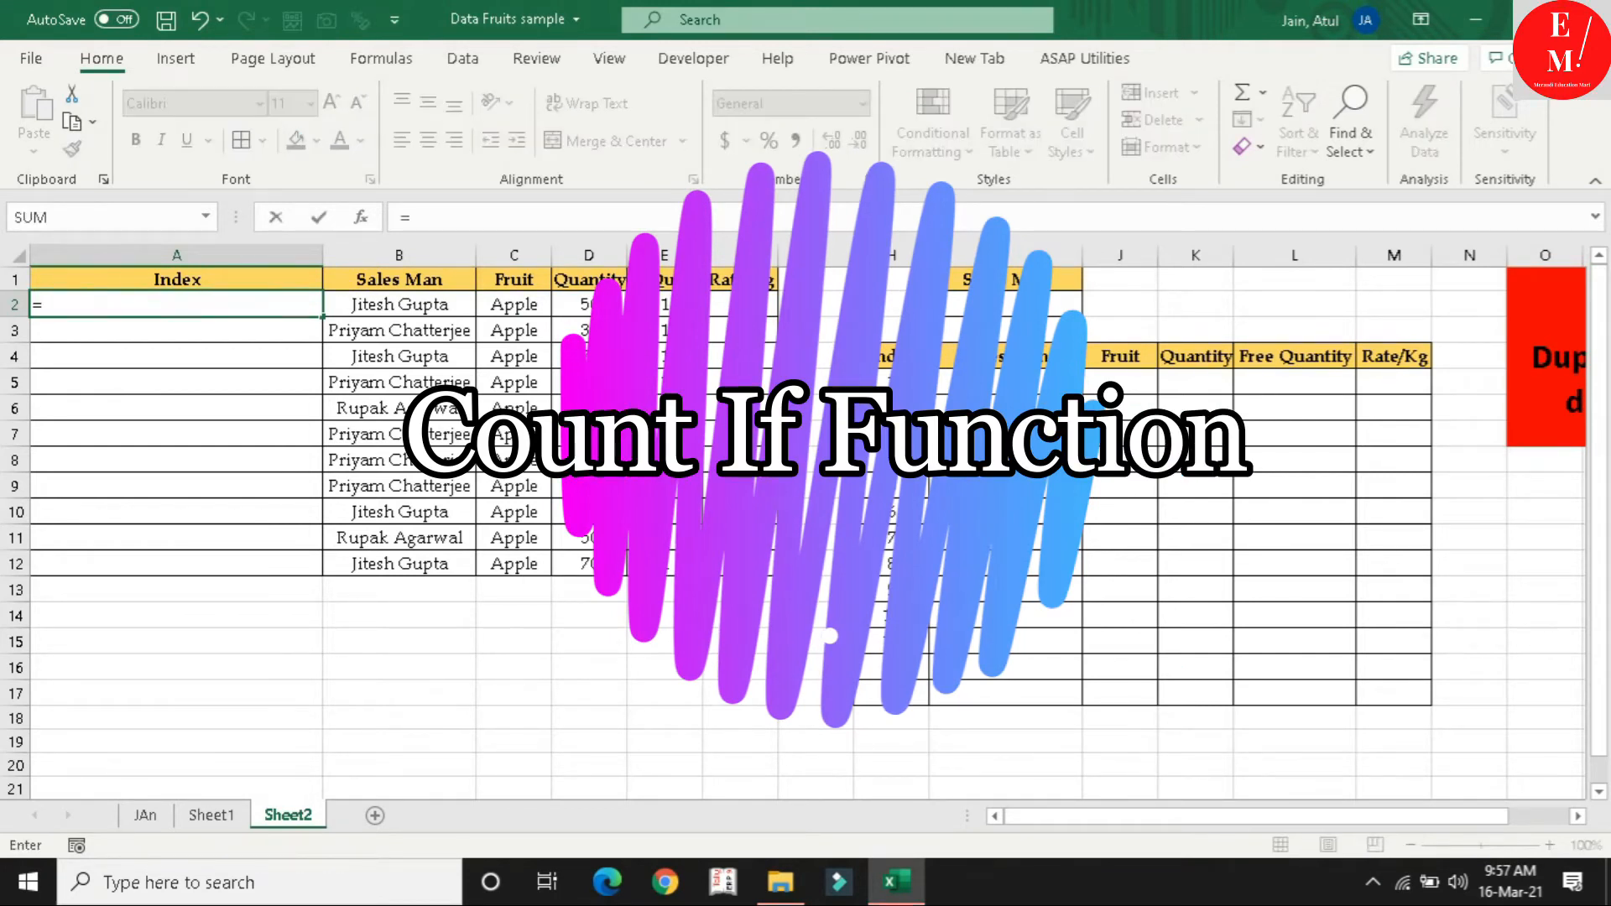
pyautogui.click(410, 302)
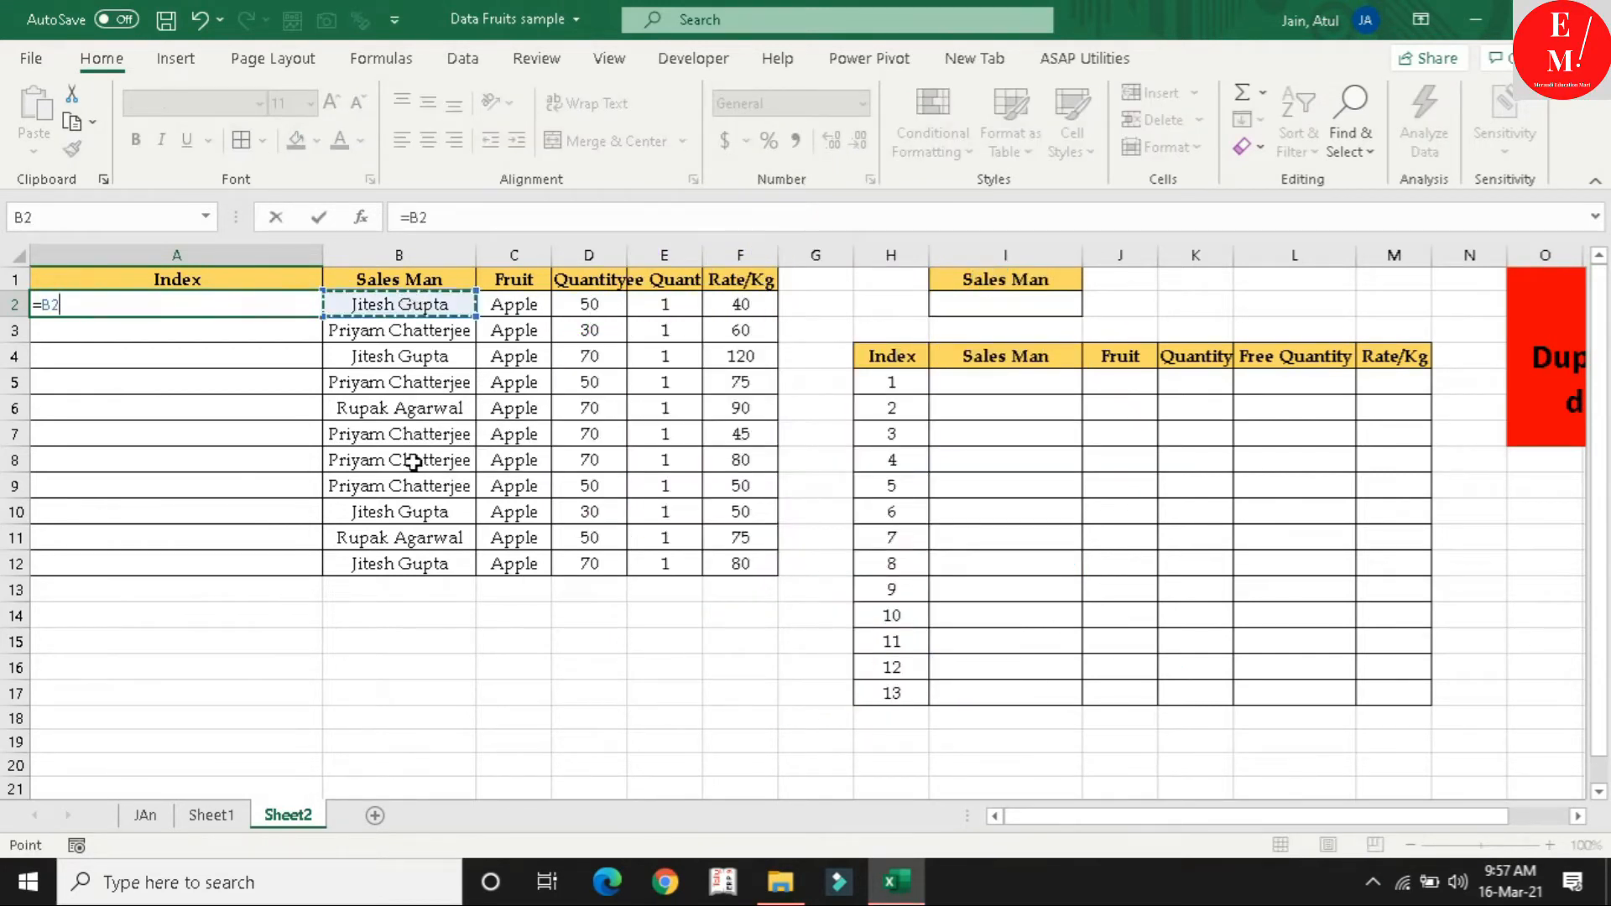
pyautogui.doubleClick(70, 302)
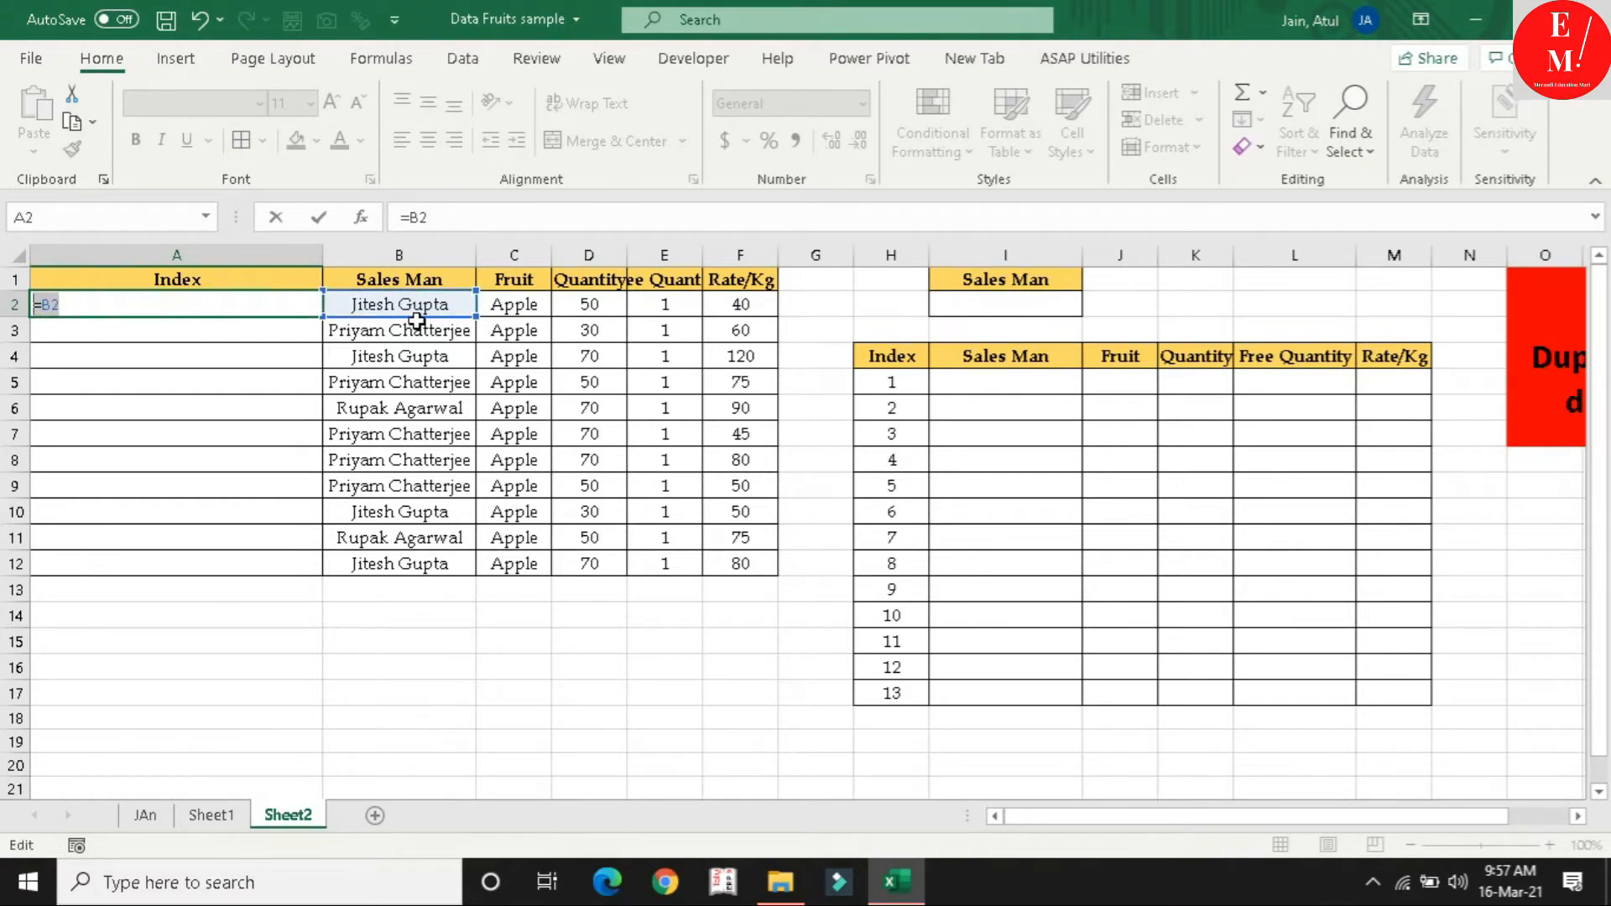
pyautogui.click(63, 307)
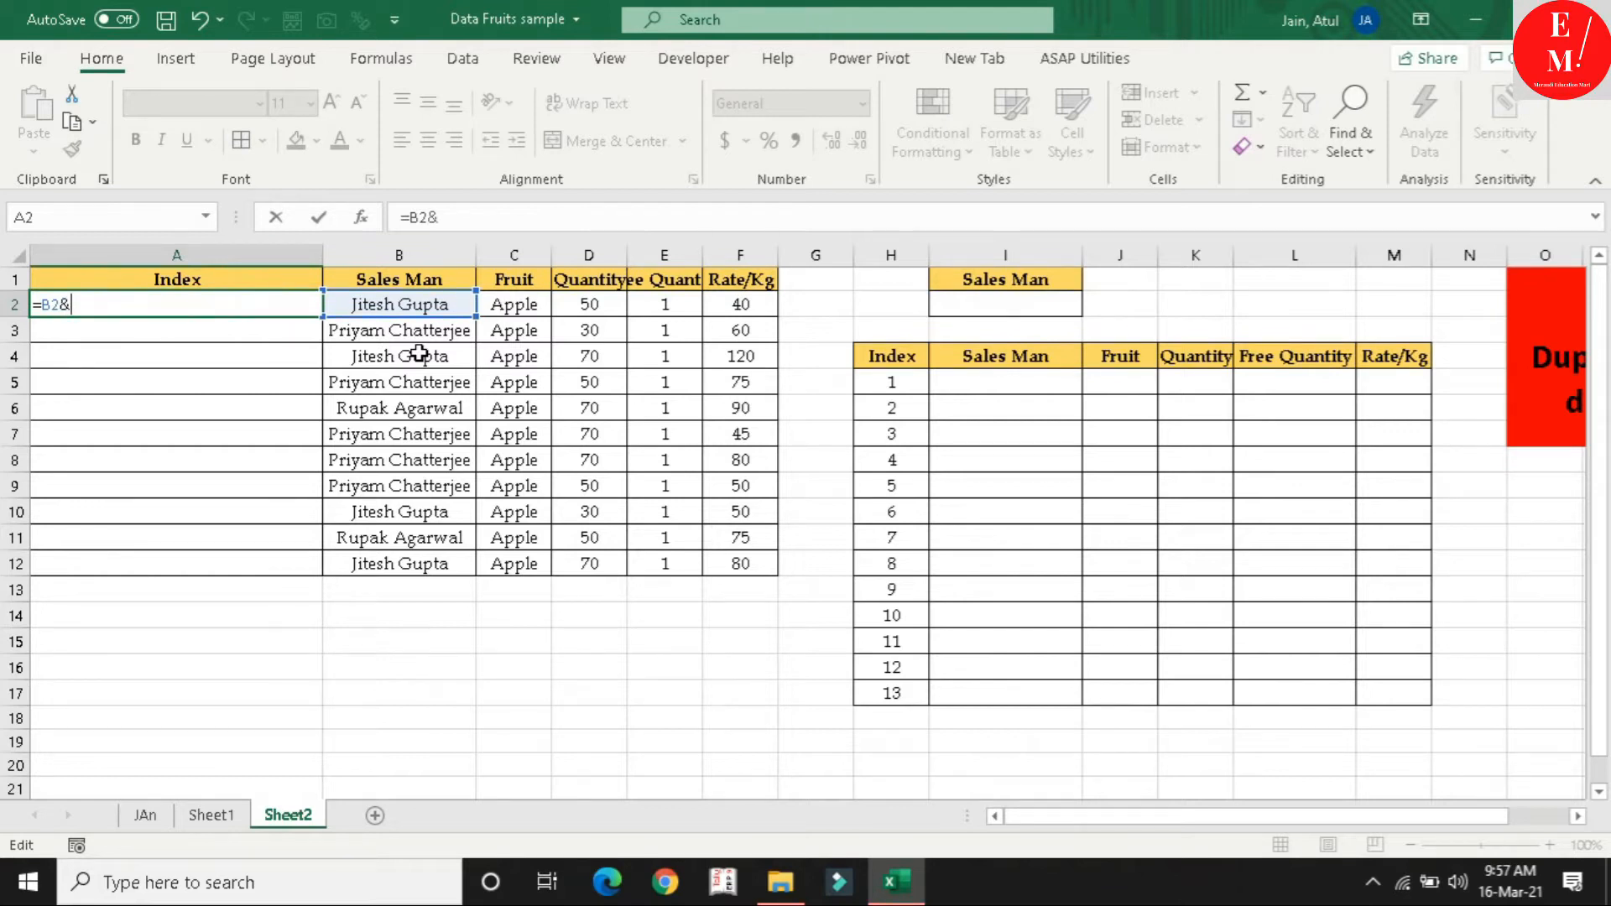
pyautogui.write('&"')
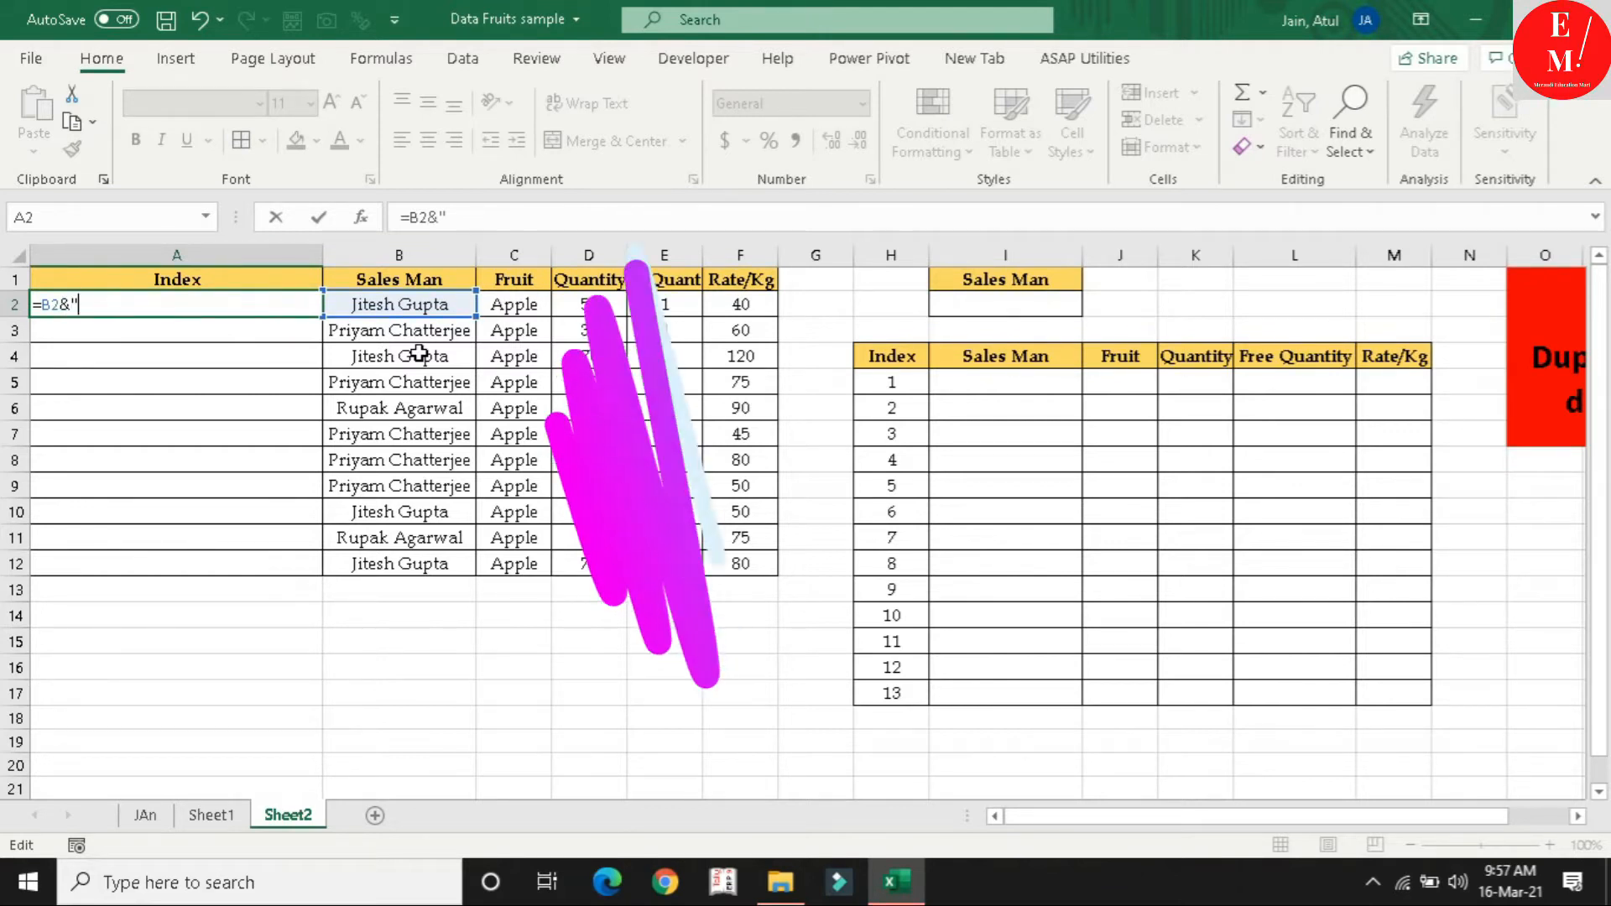
pyautogui.write('-",')
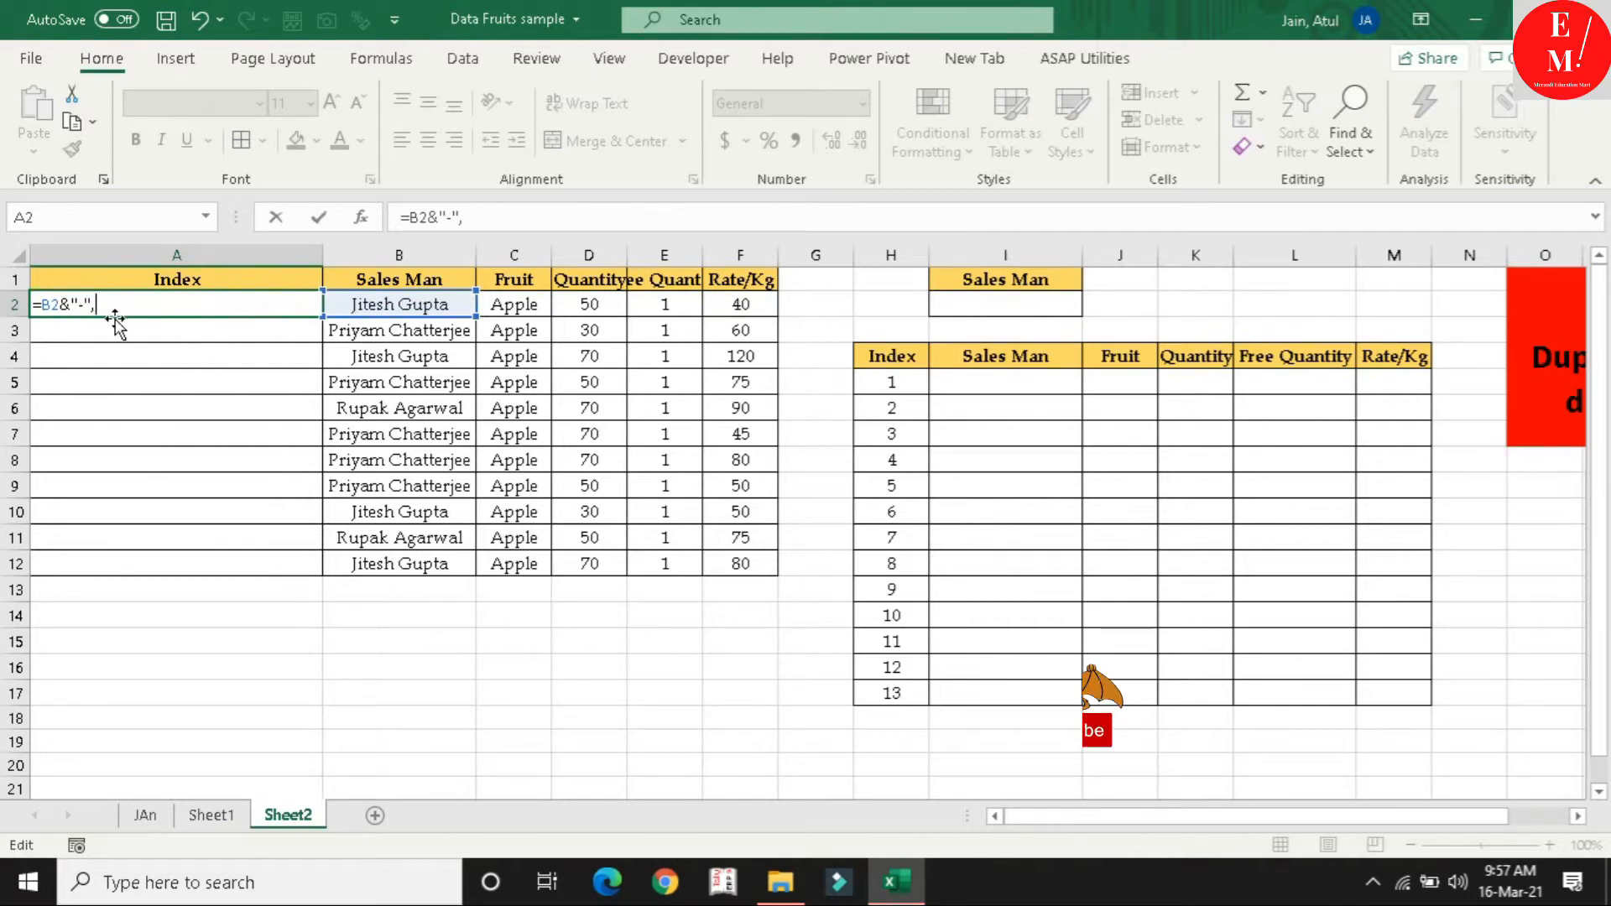
# Extend the A2 formula with countif(B2:B2,B2), counting the salesman's name in its own cell range
pyautogui.write('c')
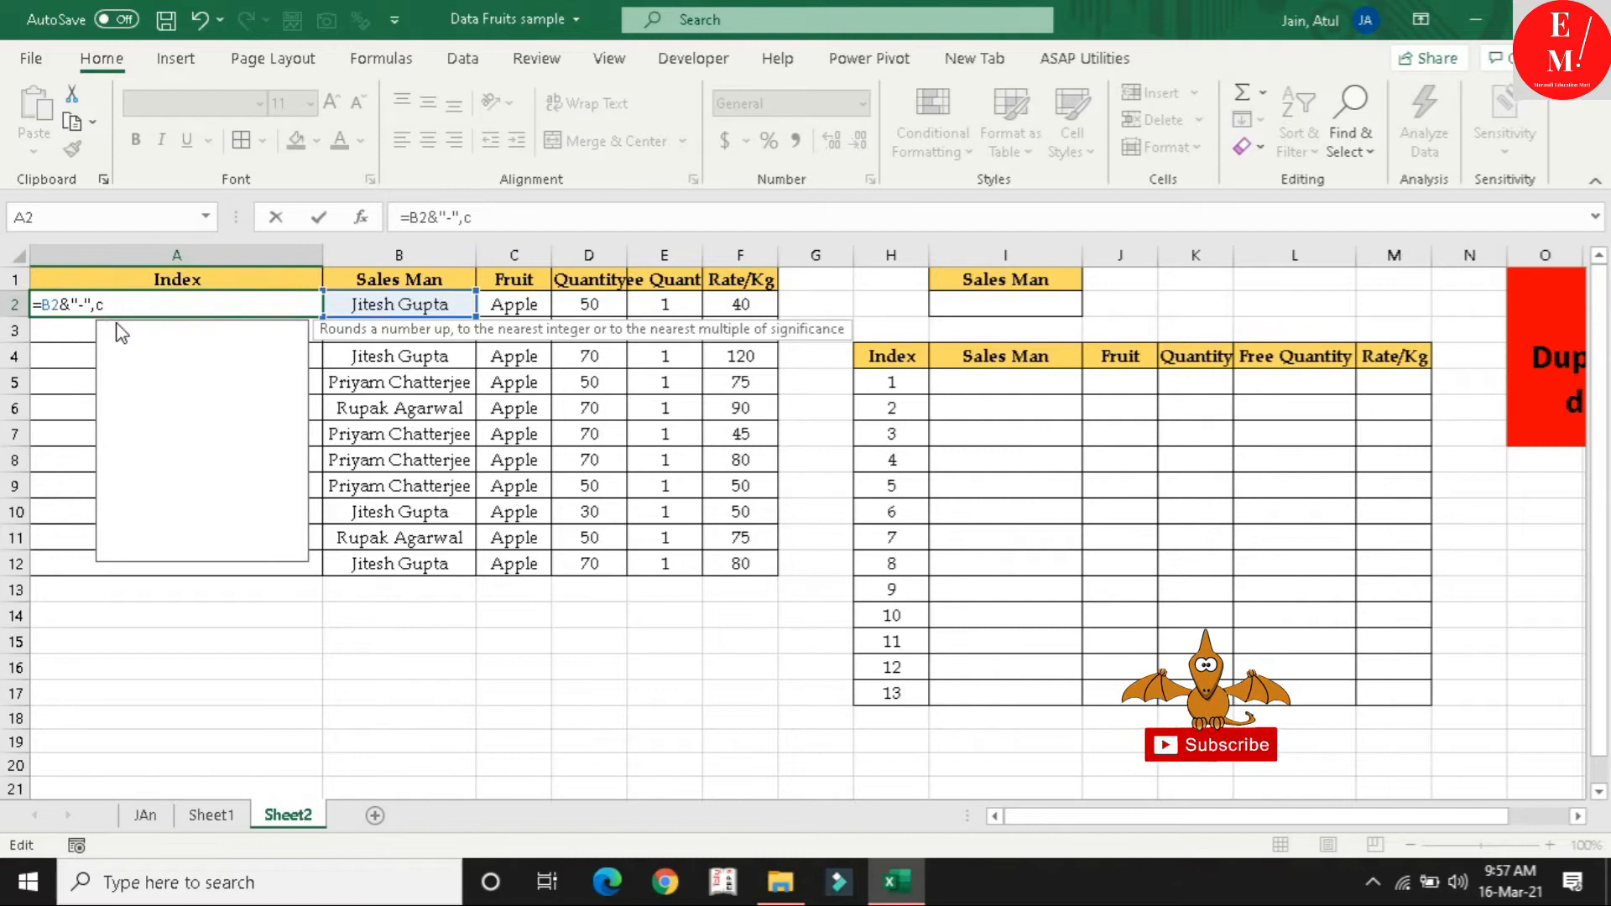
pyautogui.write('ountif(')
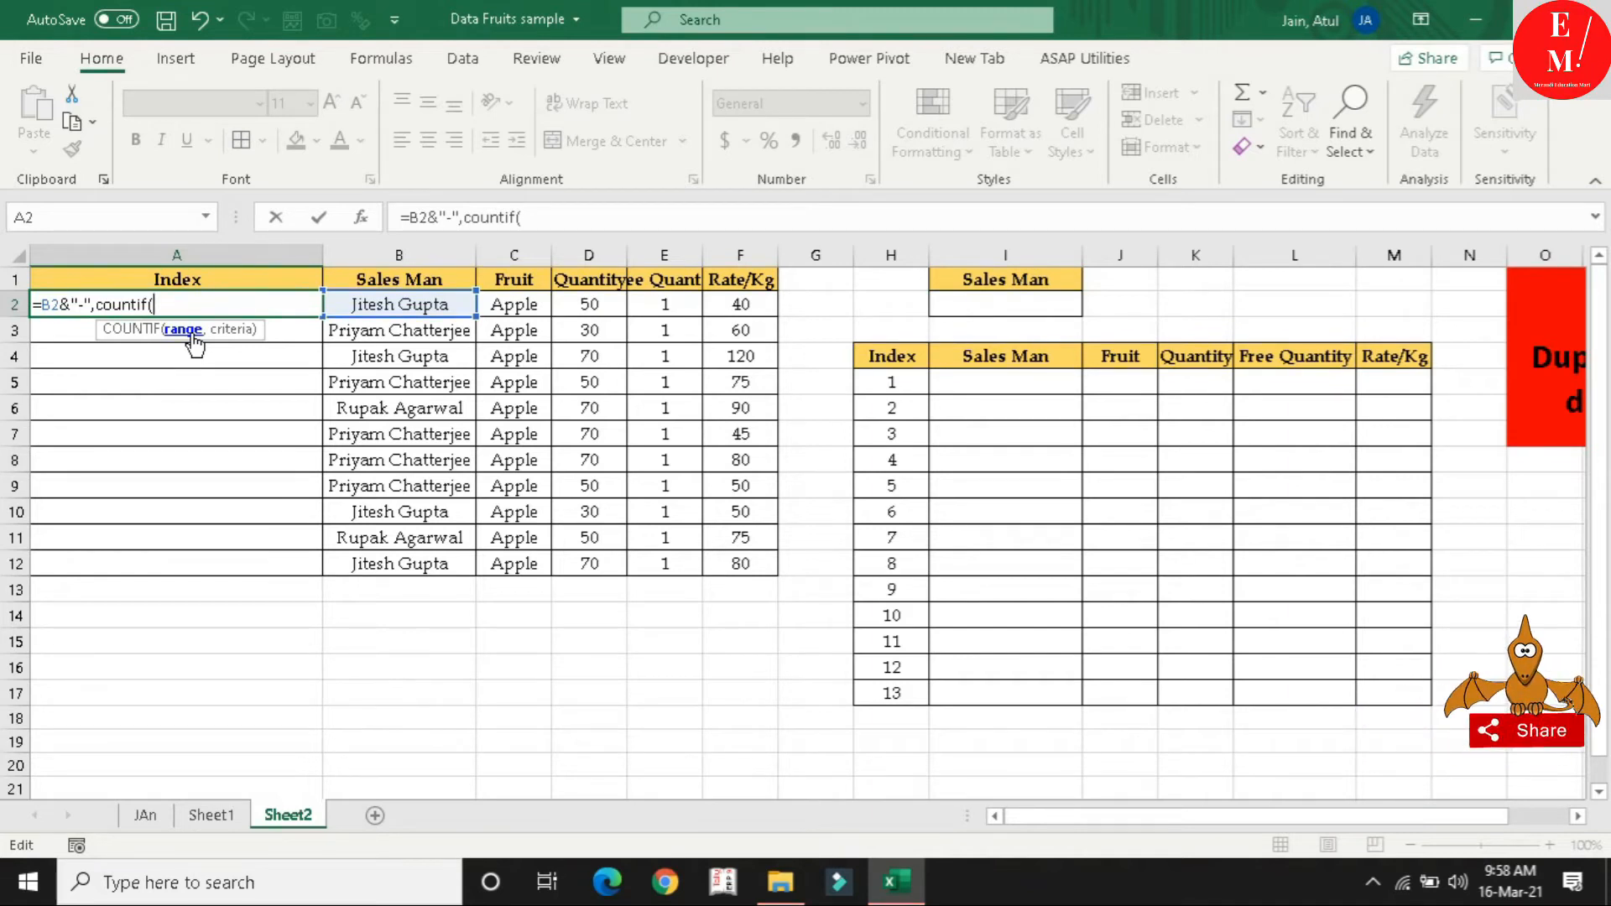
pyautogui.click(438, 302)
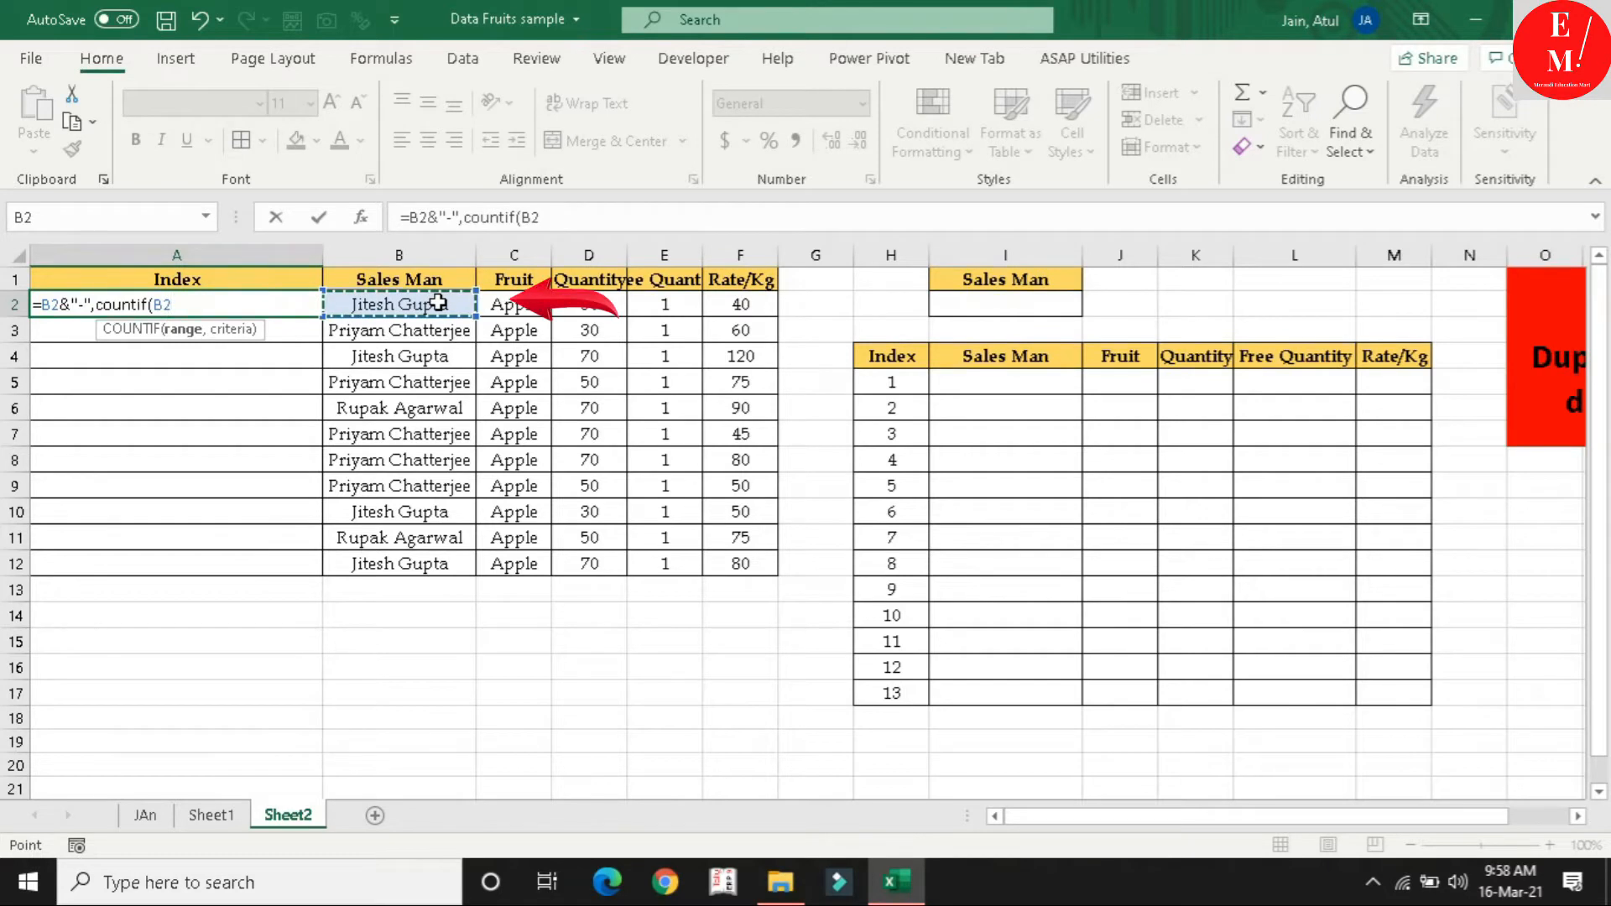
pyautogui.press('F8')
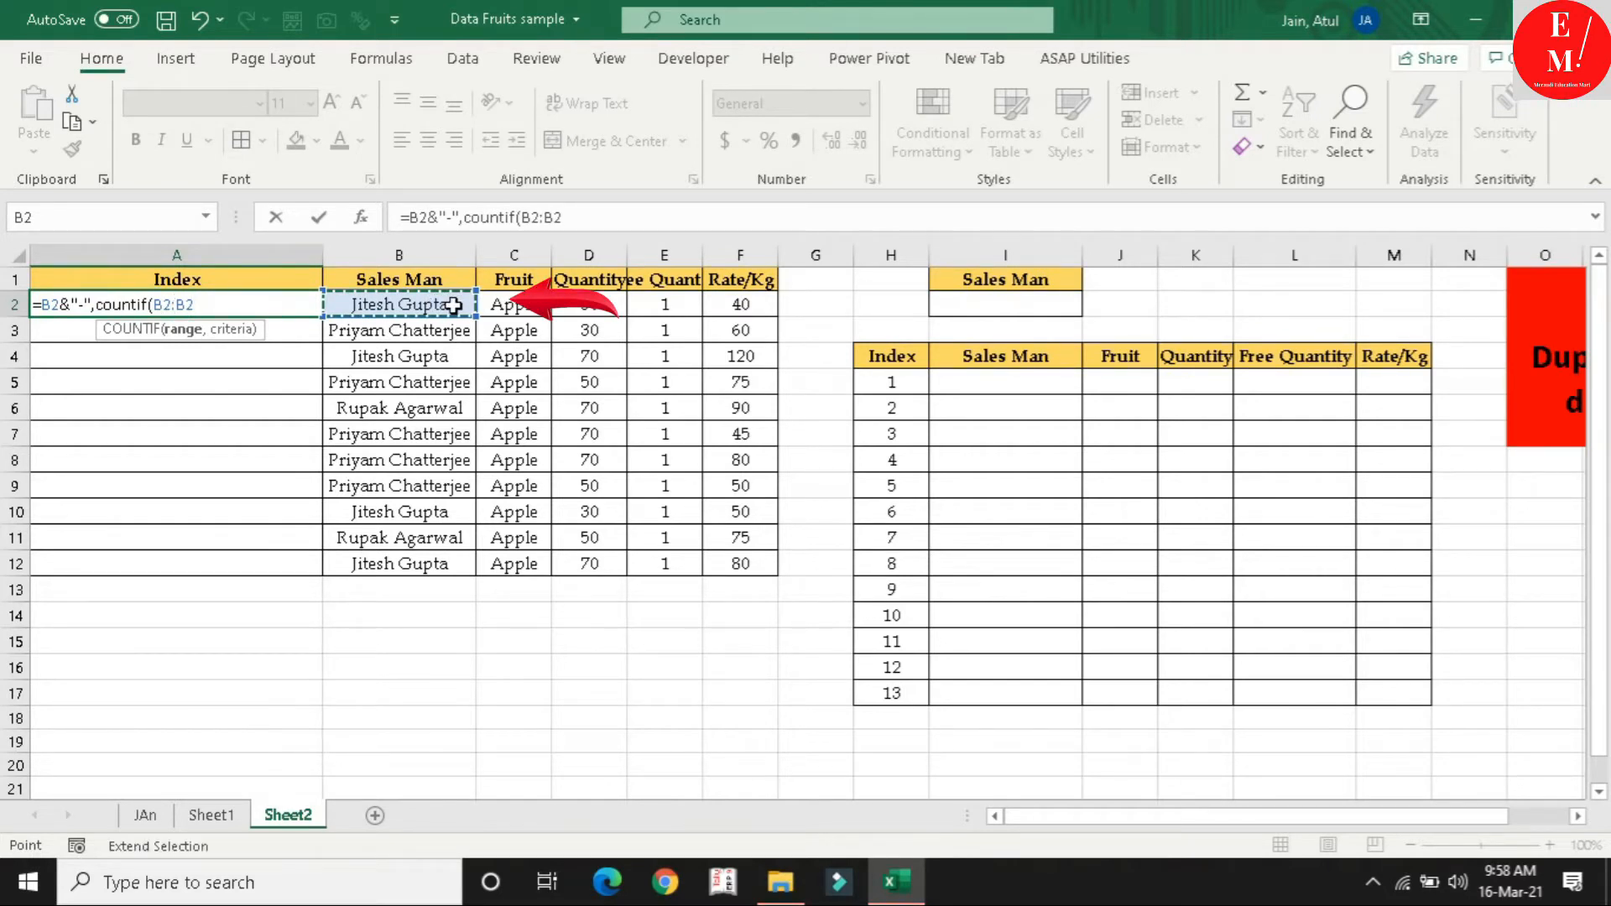
pyautogui.moveTo(204, 301); pyautogui.dragTo(156, 301)
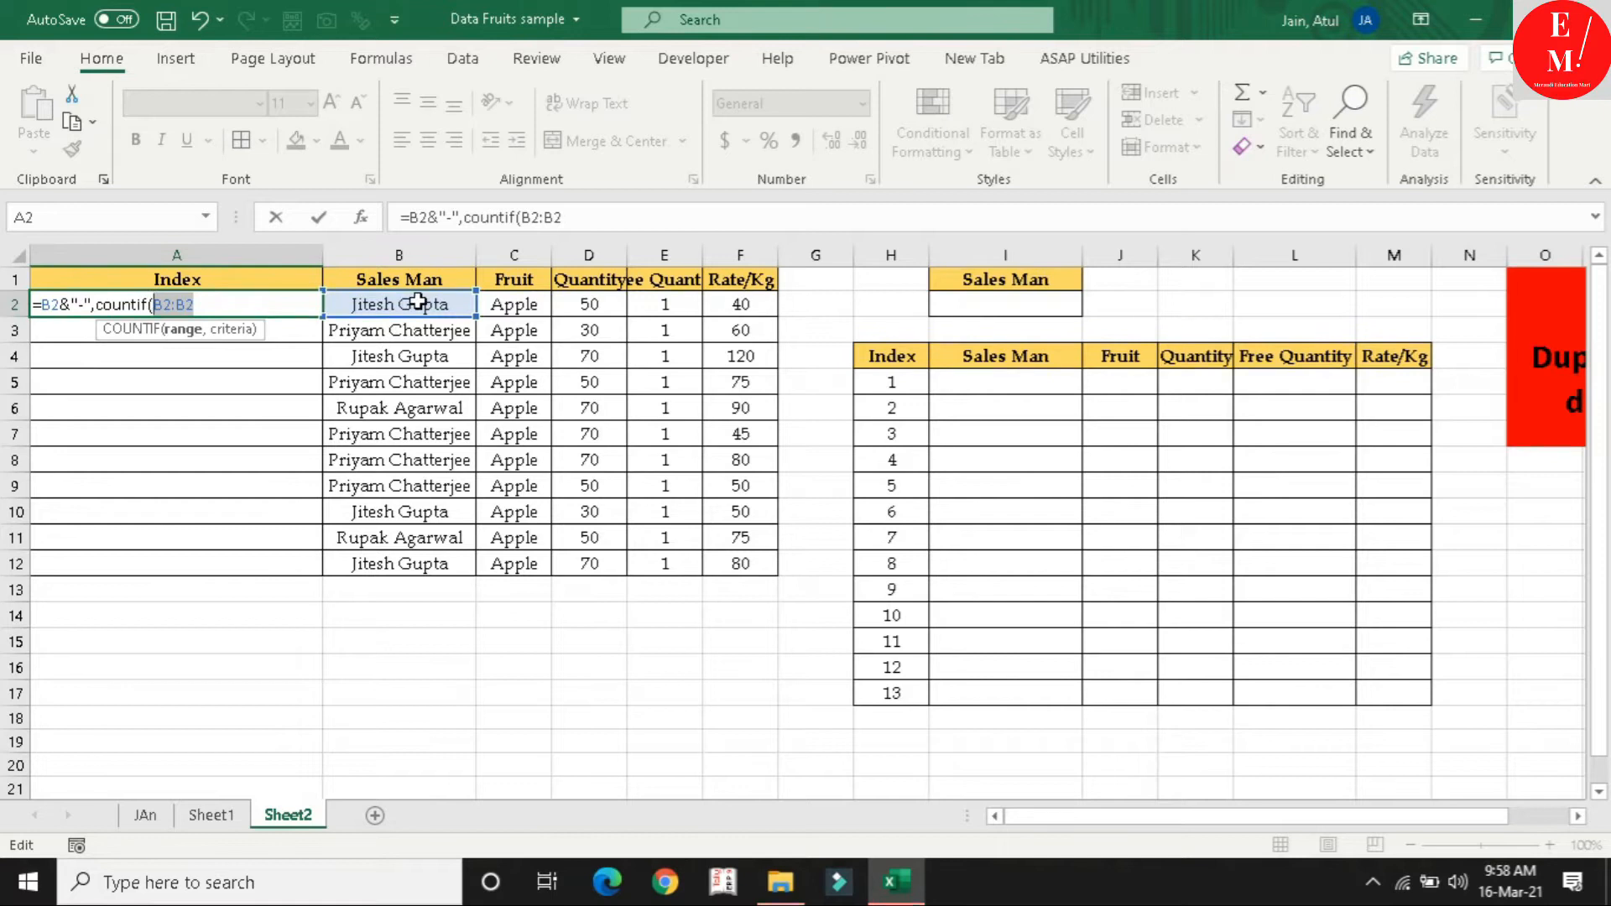
pyautogui.click(244, 308)
pyautogui.write(',')
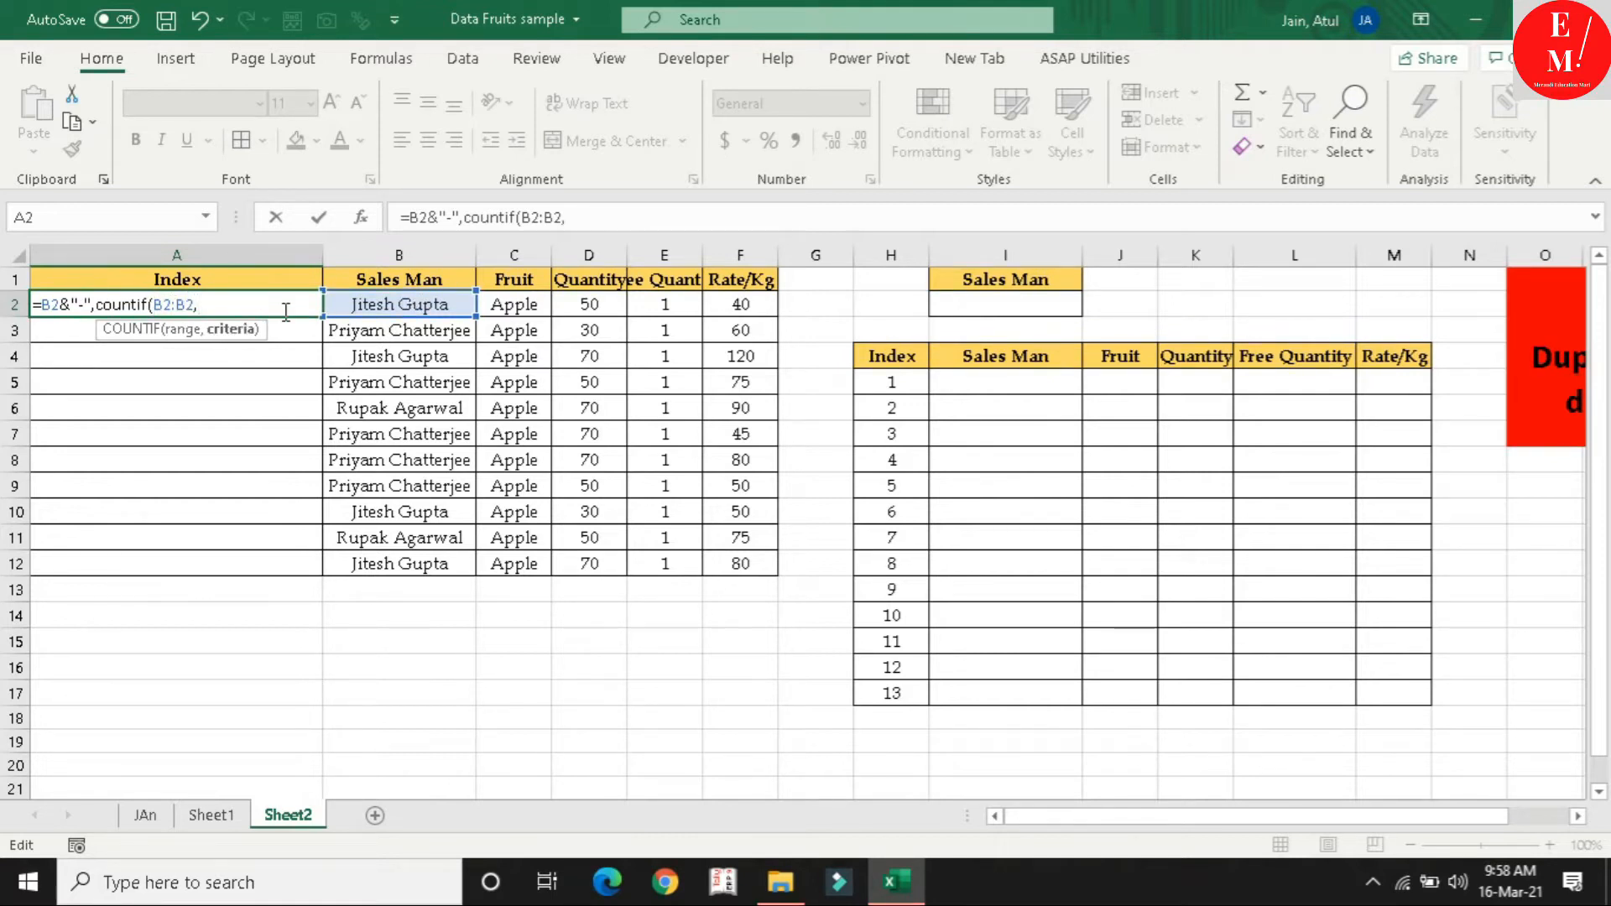
pyautogui.click(444, 295)
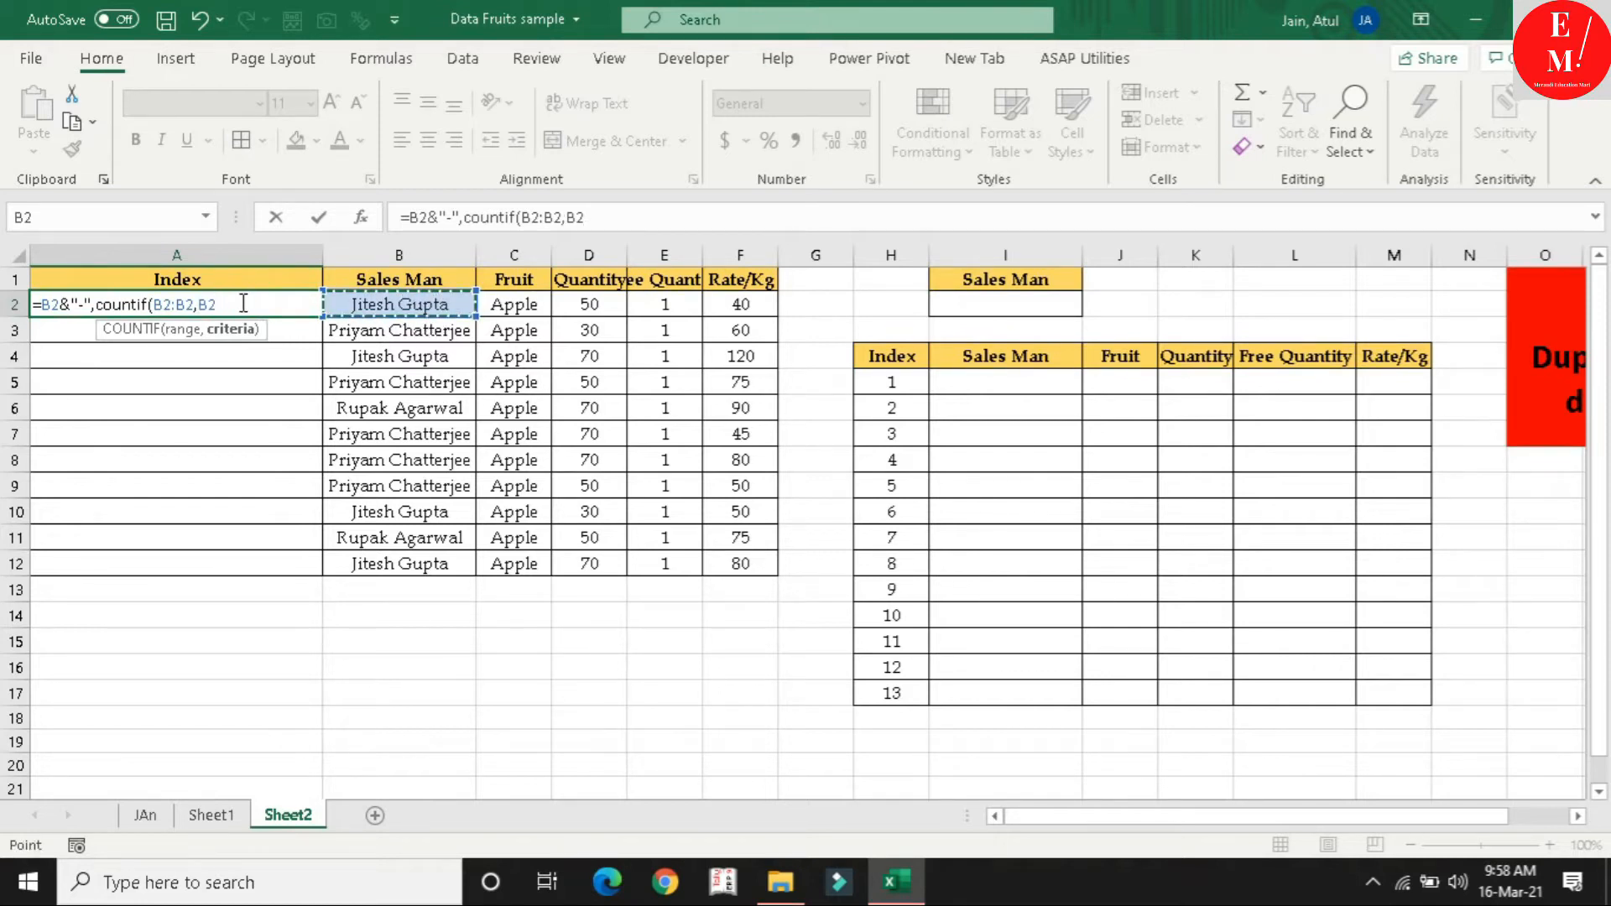
pyautogui.write(')')
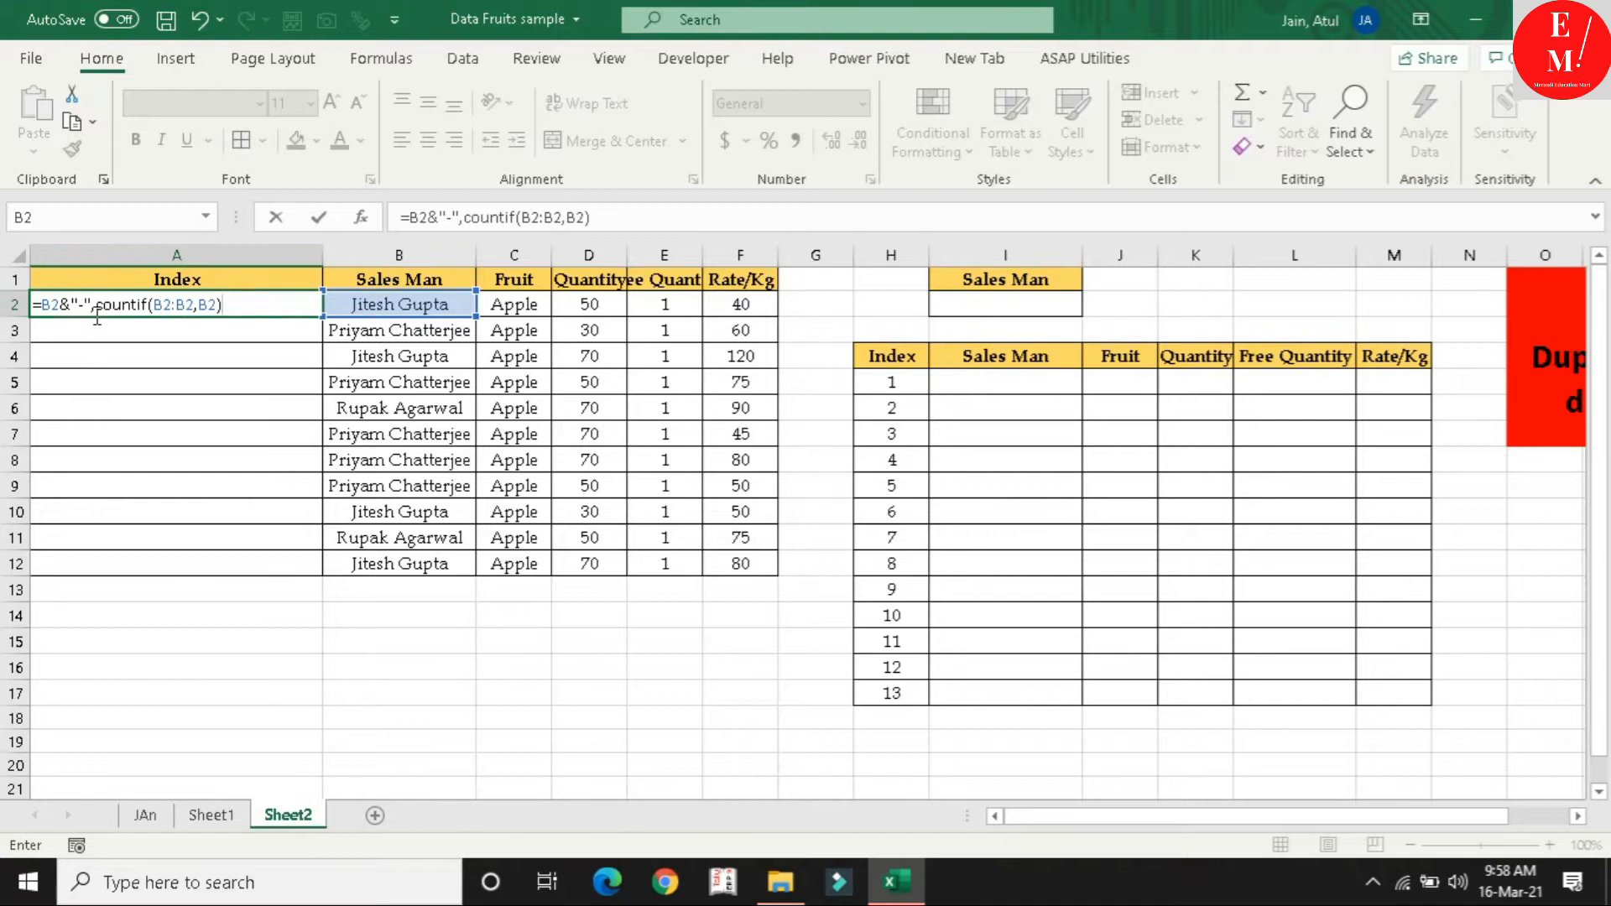
# Evaluate the COUNTIF part of the A2 formula in place, and undo the replacement
pyautogui.moveTo(94, 304); pyautogui.dragTo(246, 304)
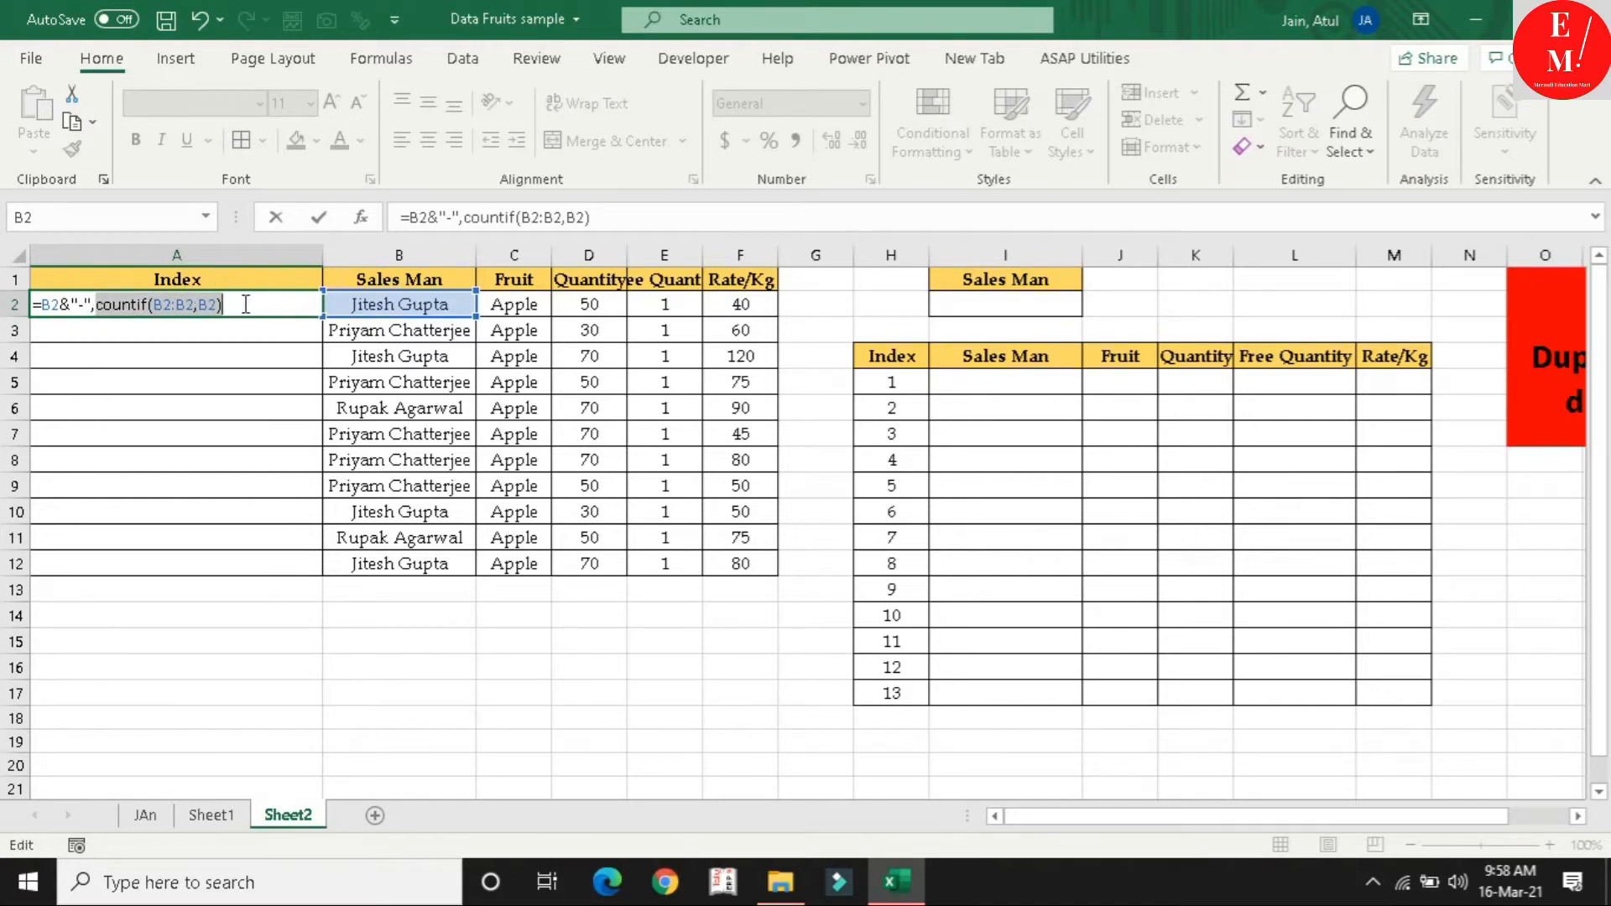
pyautogui.press('F9')
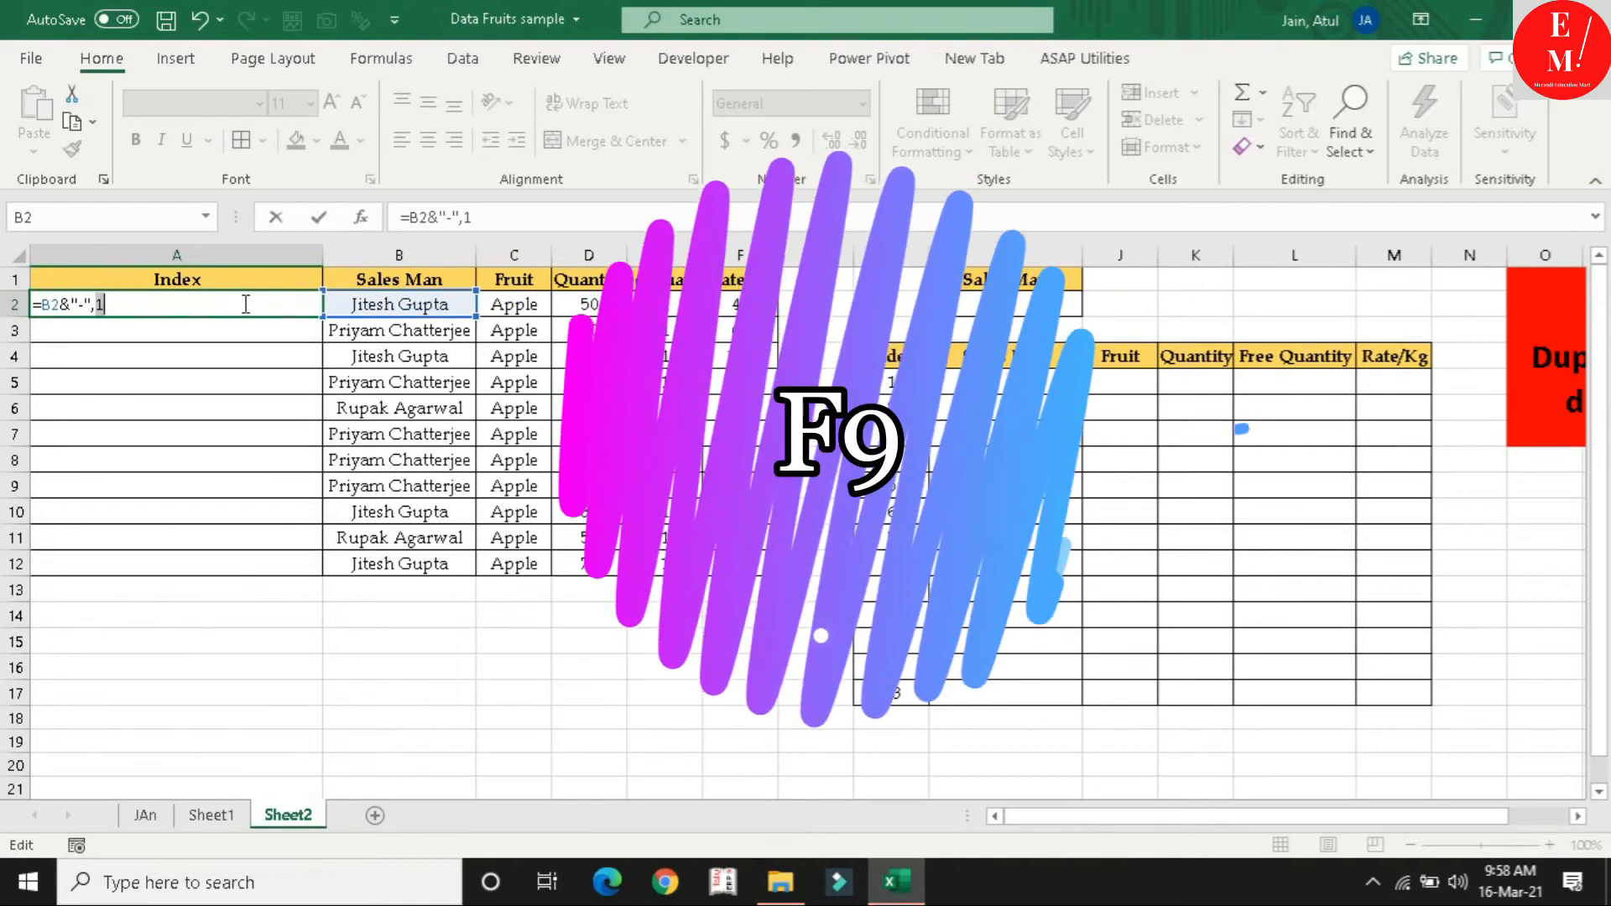
pyautogui.hotkey('ctrl', 'z')
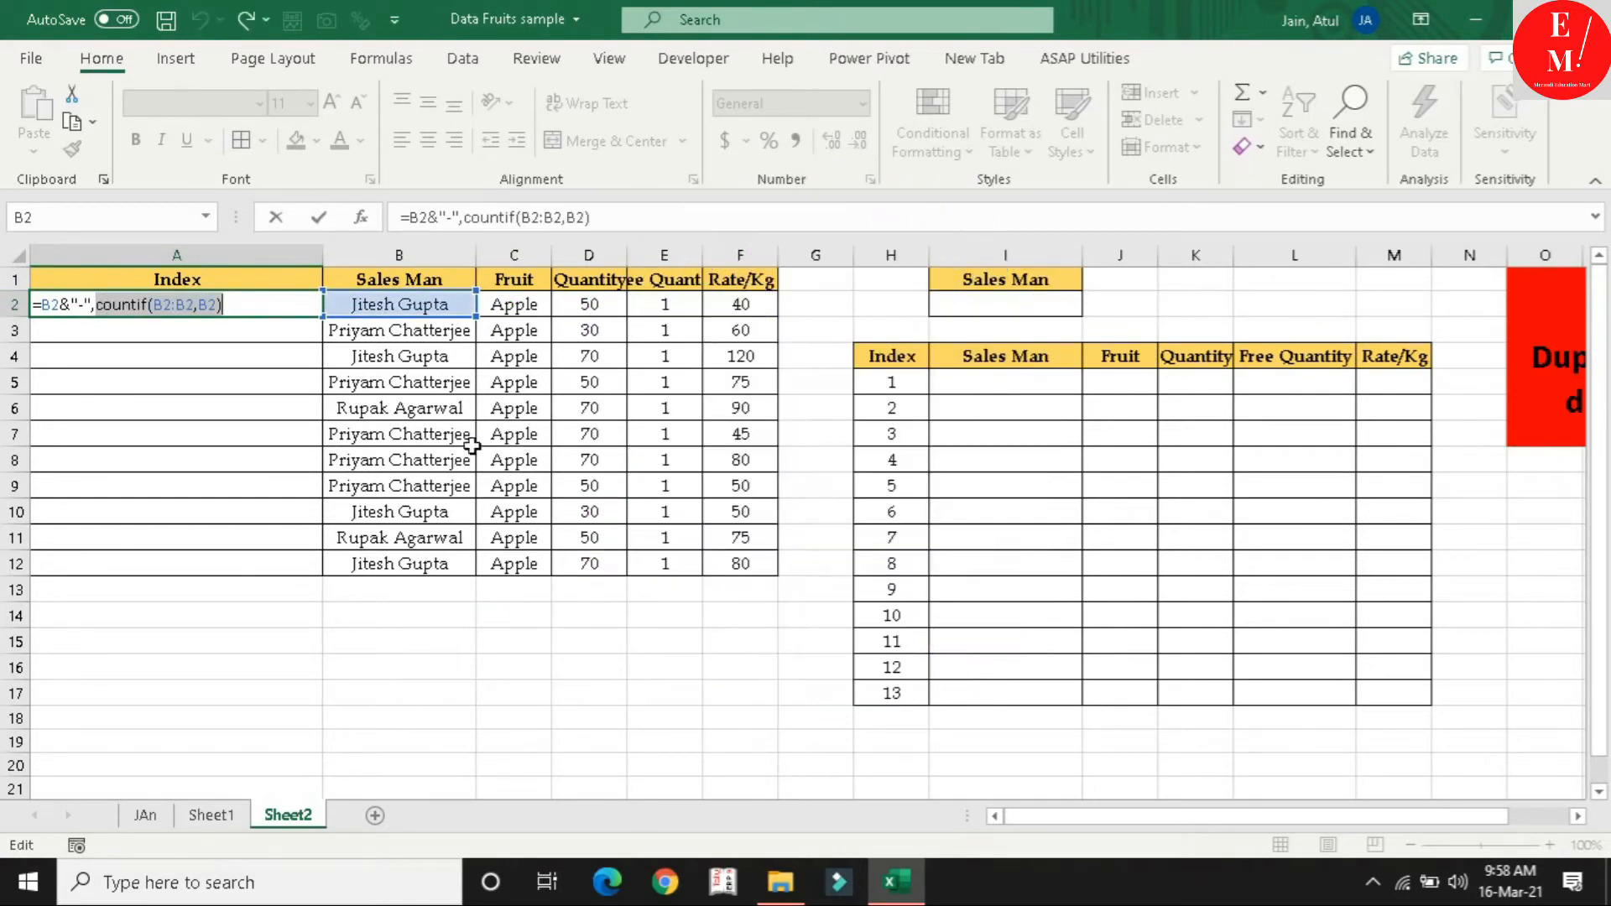
# Lock the start of the COUNTIF range in the A2 formula so it reads $B$2:B2
pyautogui.click(171, 304)
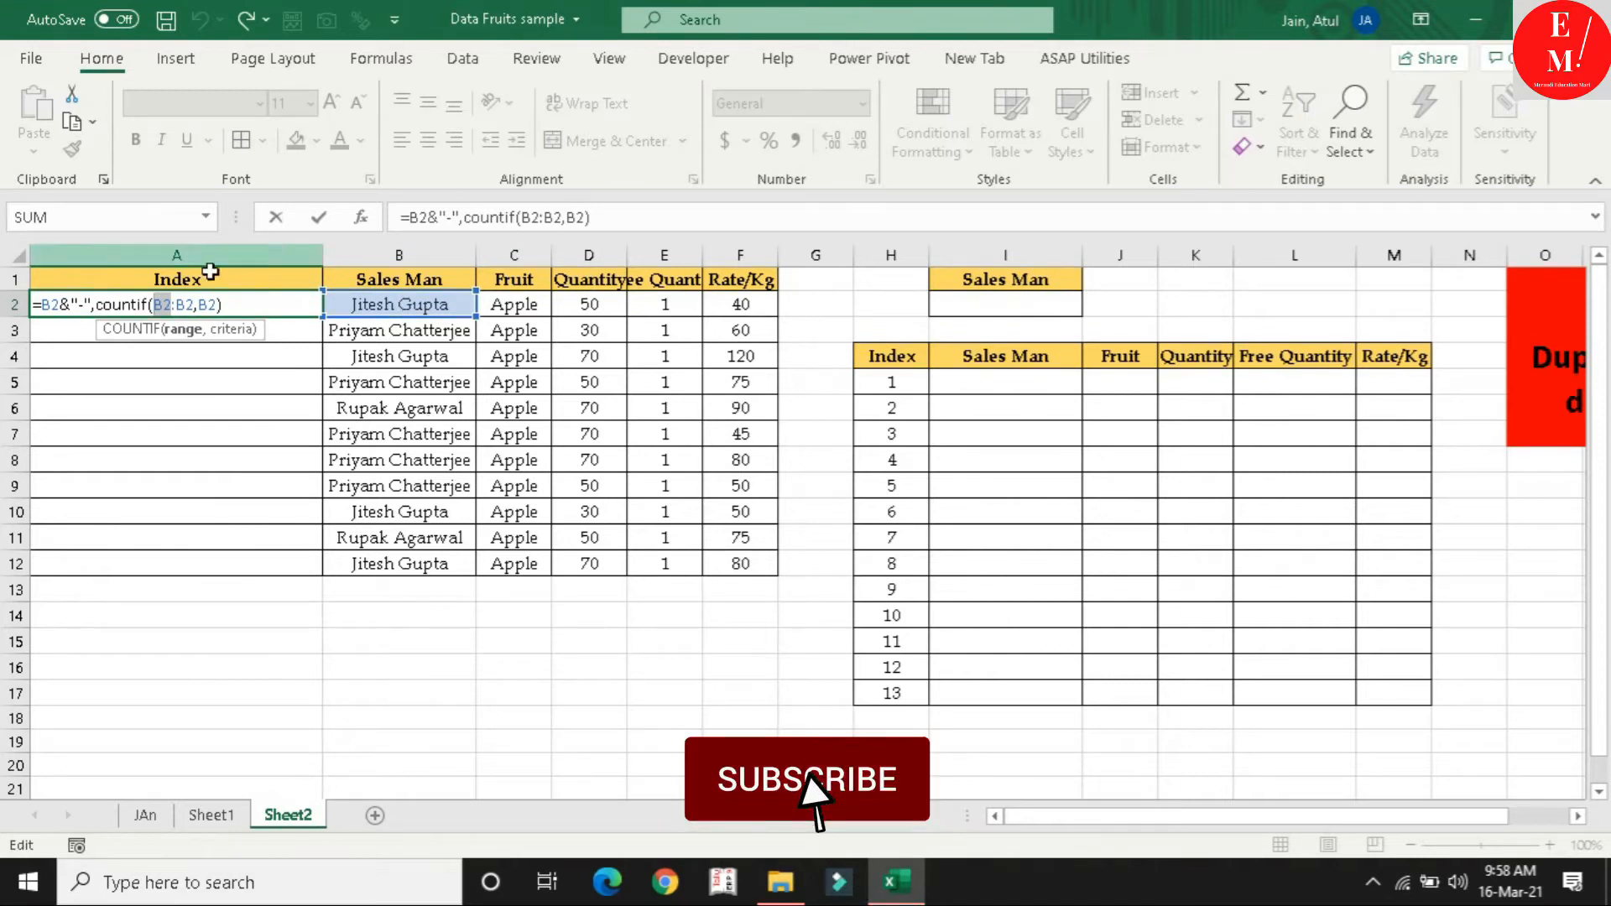
pyautogui.doubleClick(164, 302)
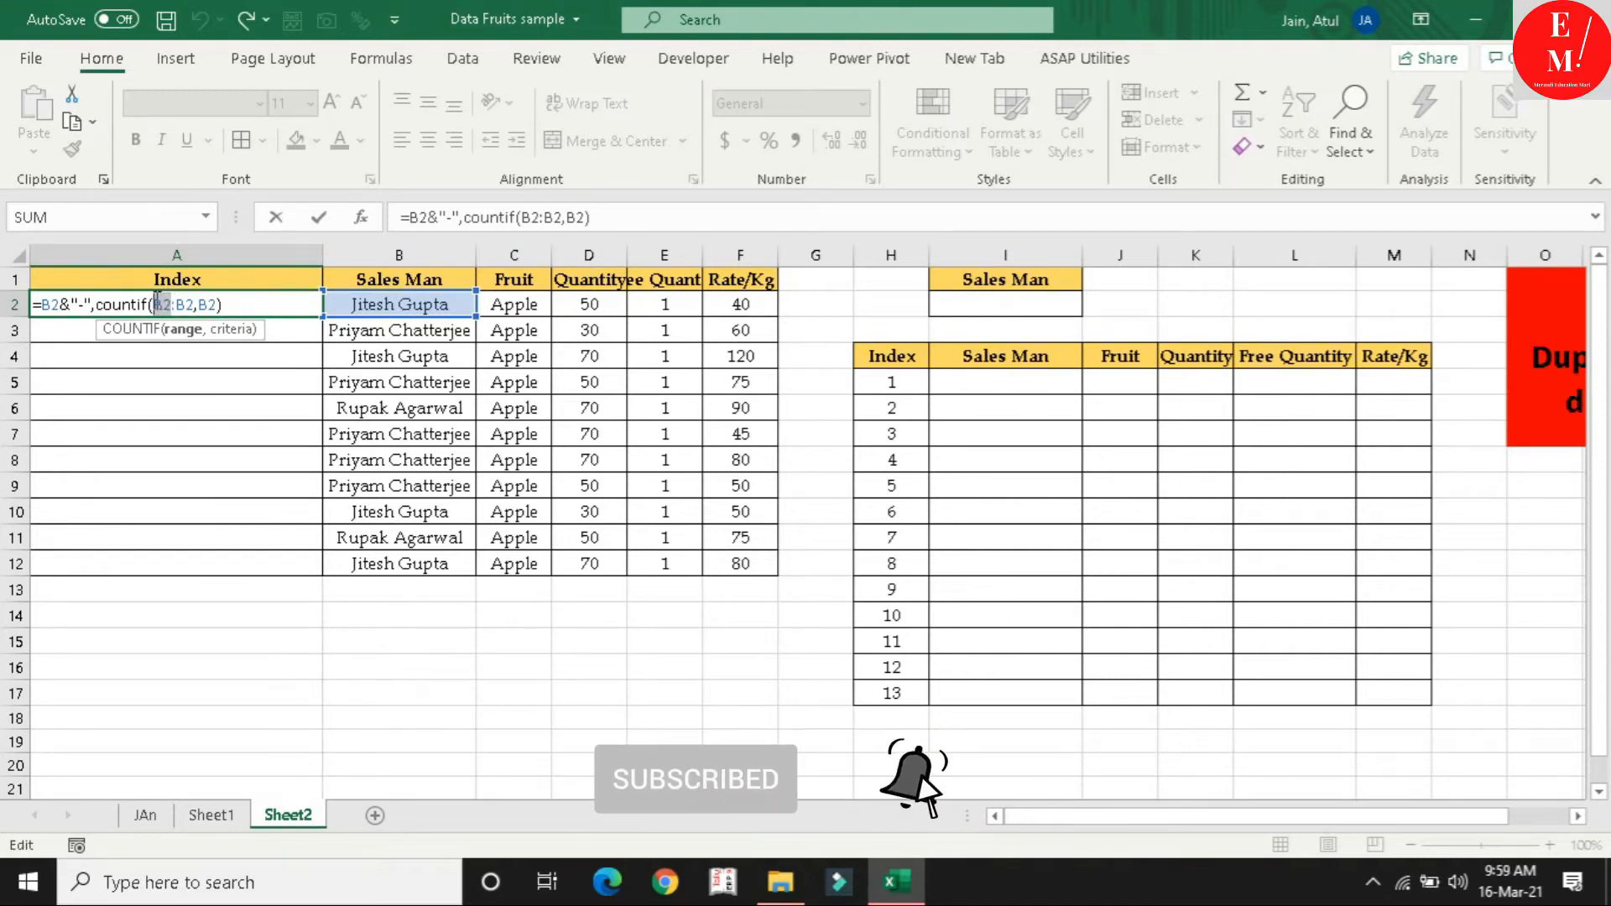
pyautogui.press('F4')
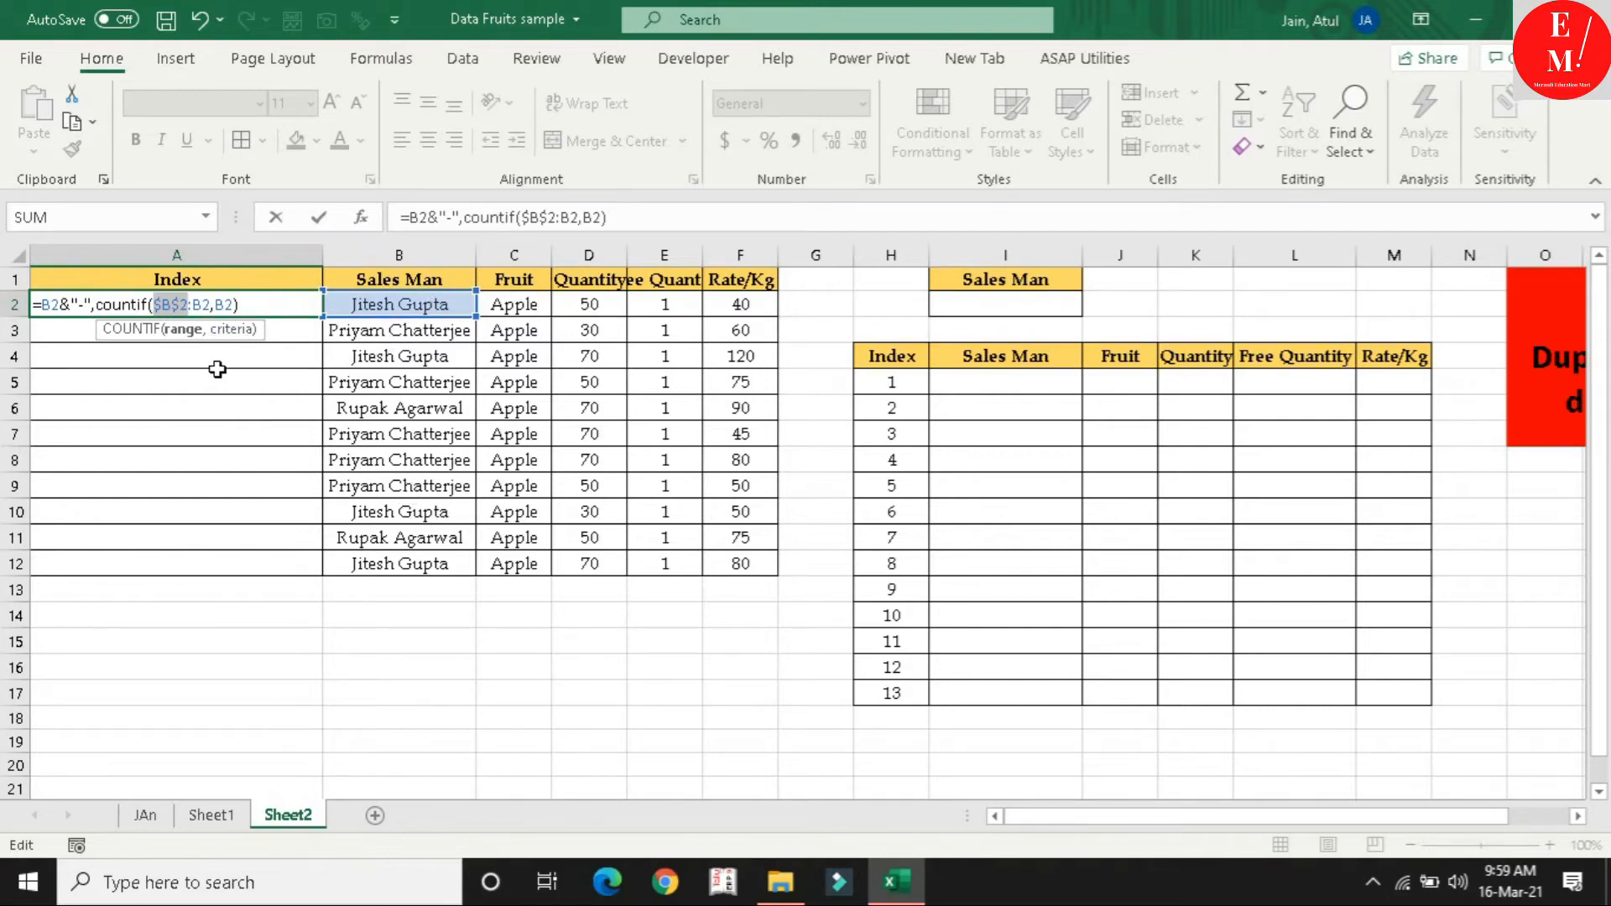
pyautogui.click(274, 297)
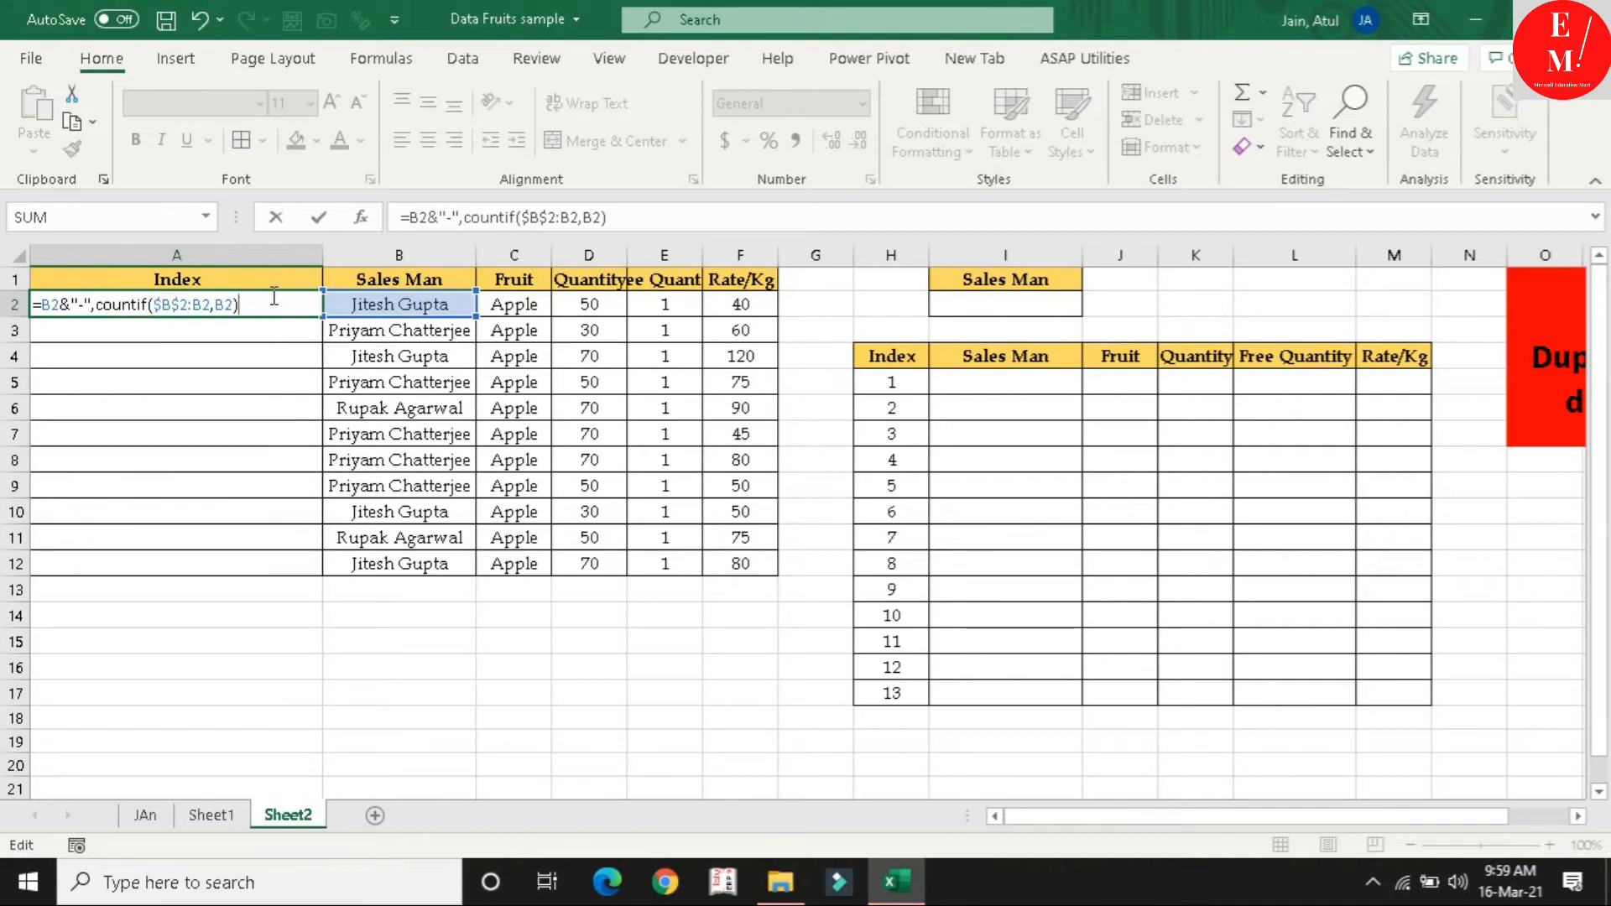
# Join the COUNTIF part with an ampersand instead of the comma and enter A2 as =B2&"-"&COUNTIF($B$2:B2,B2)
pyautogui.press('Return')
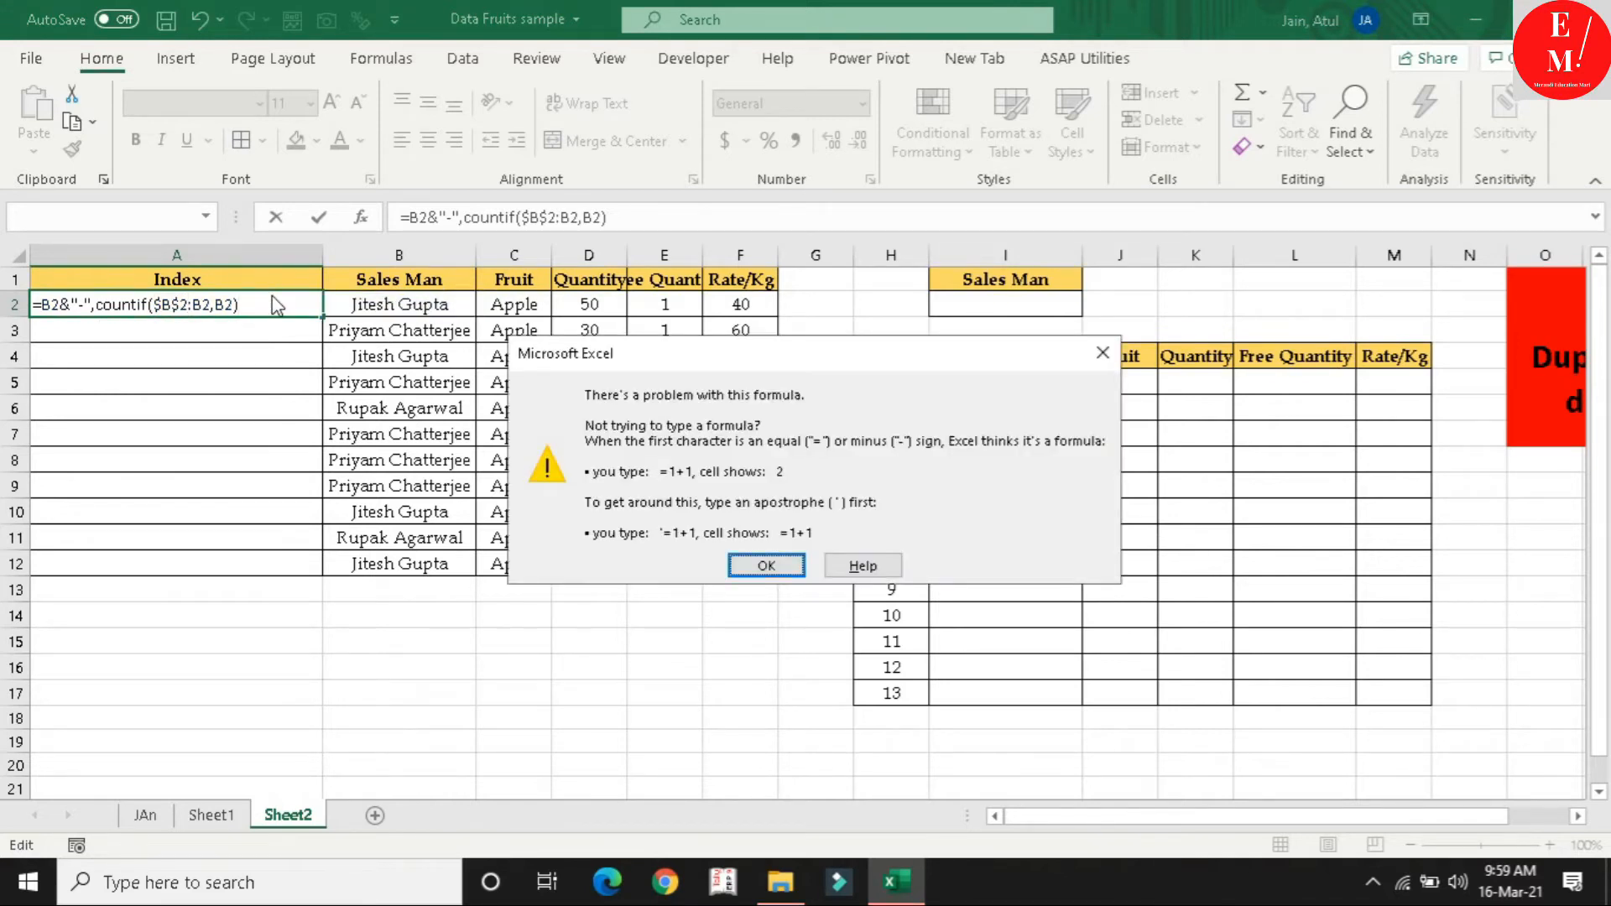
pyautogui.click(766, 564)
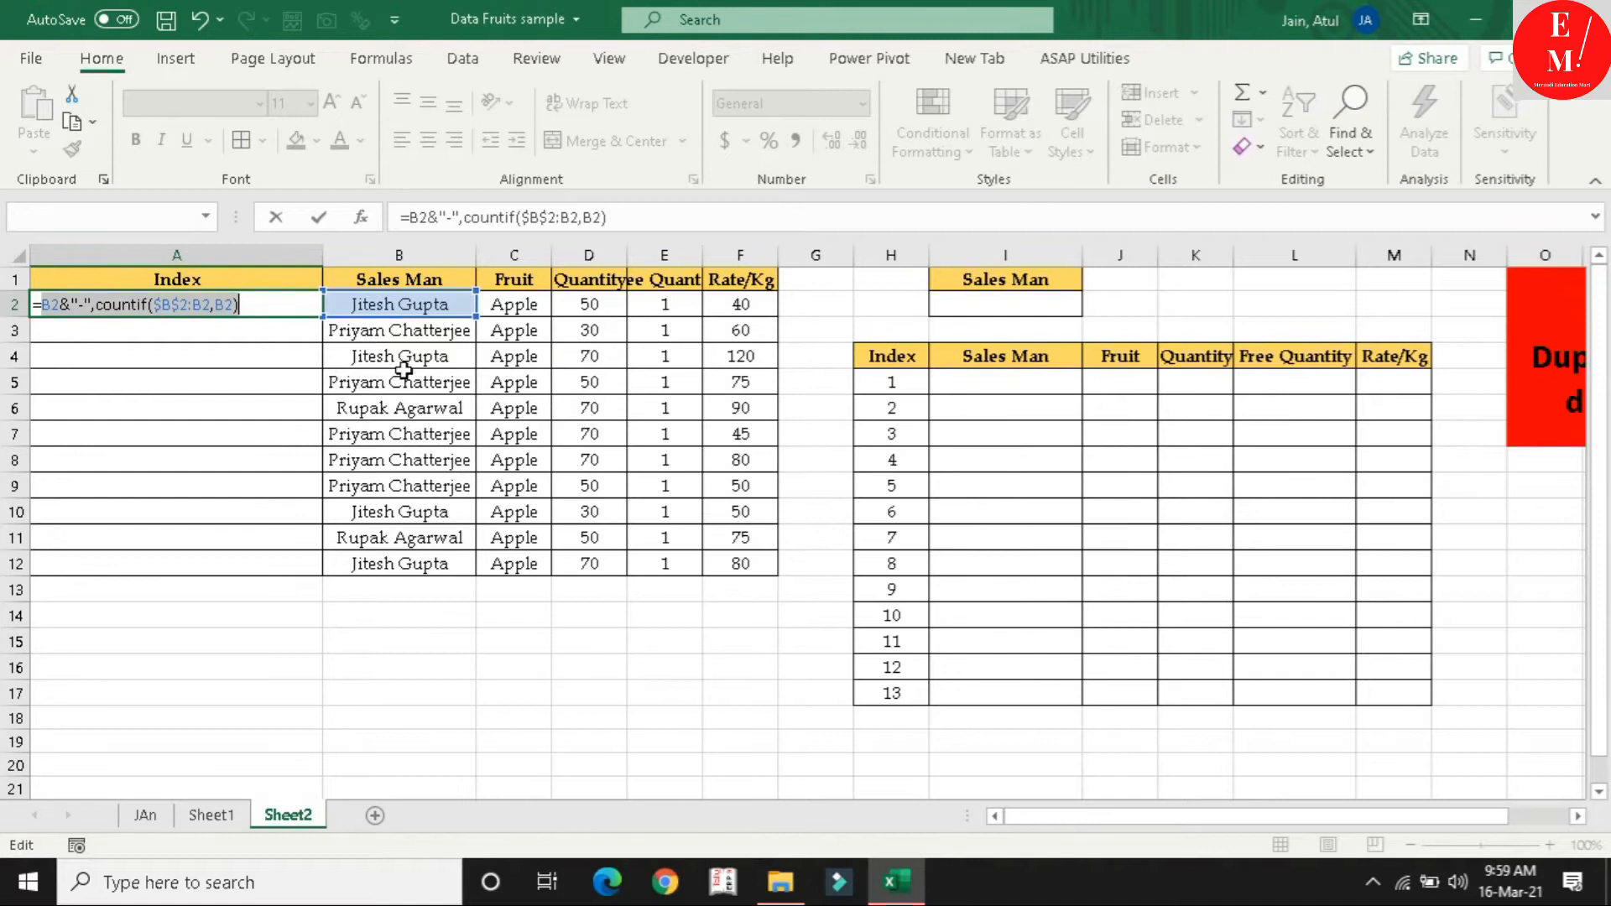
pyautogui.click(287, 305)
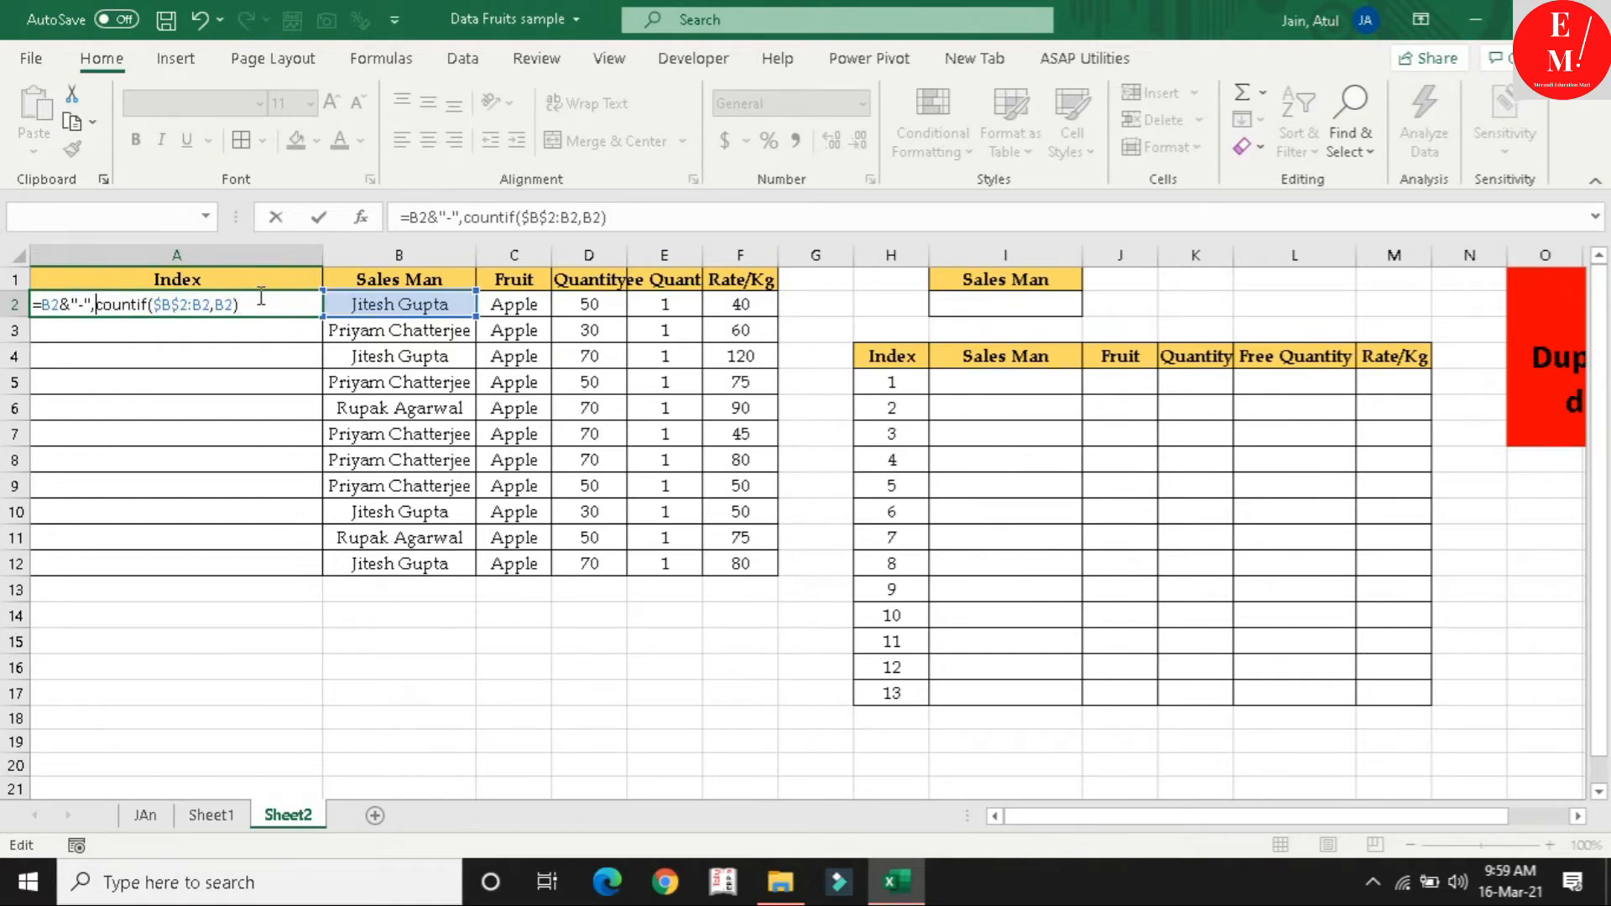
pyautogui.write('&')
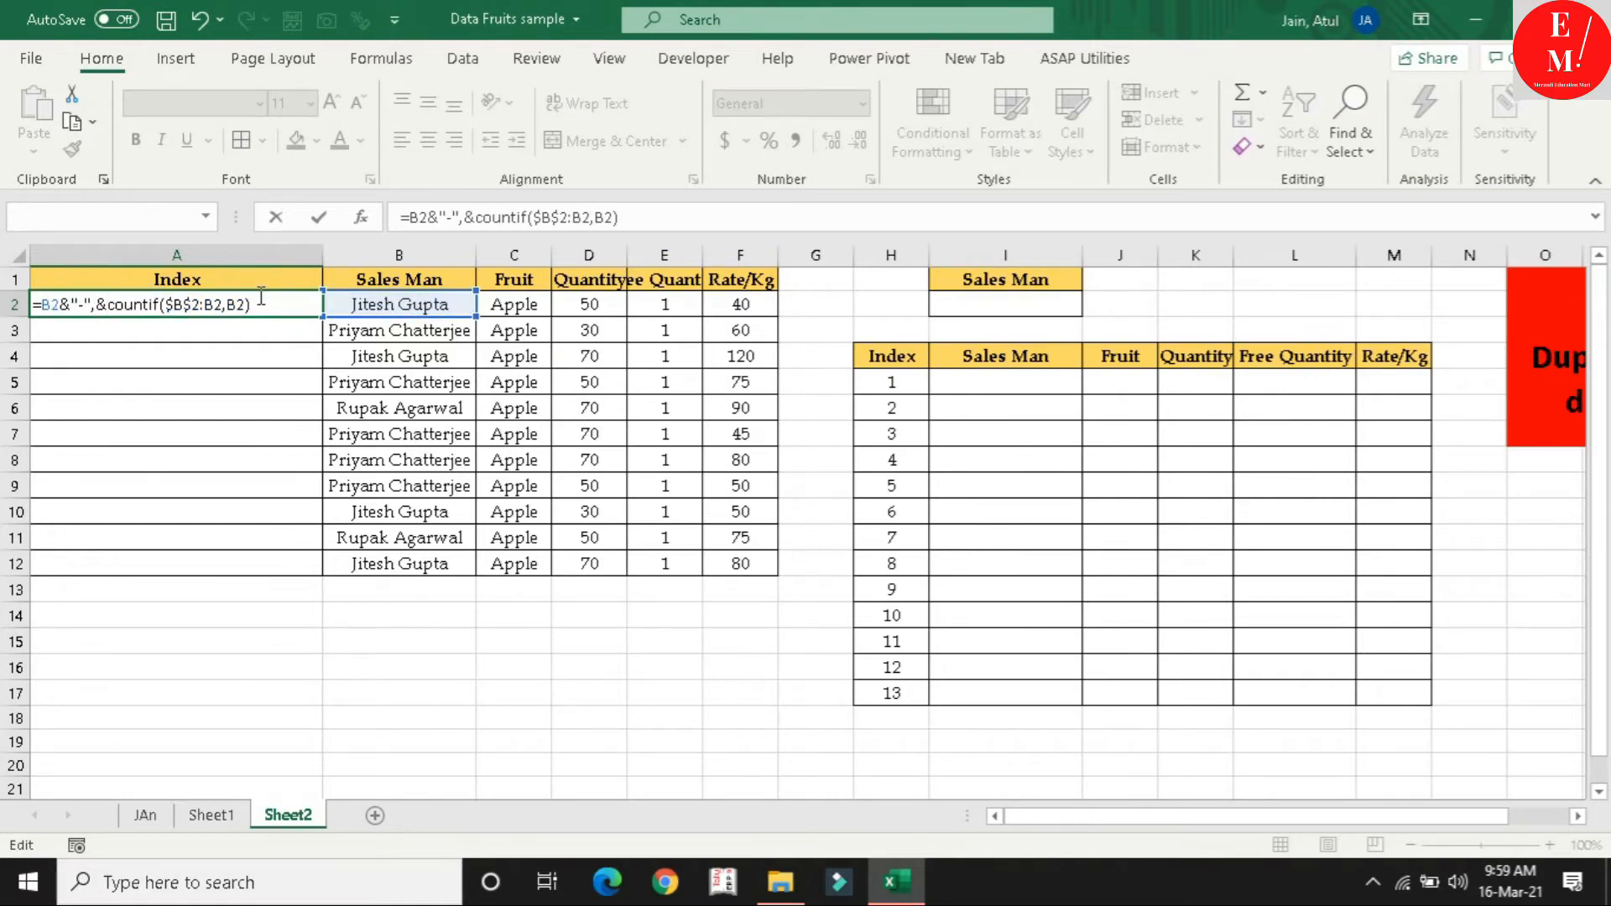
pyautogui.press('Return')
pyautogui.click(755, 529)
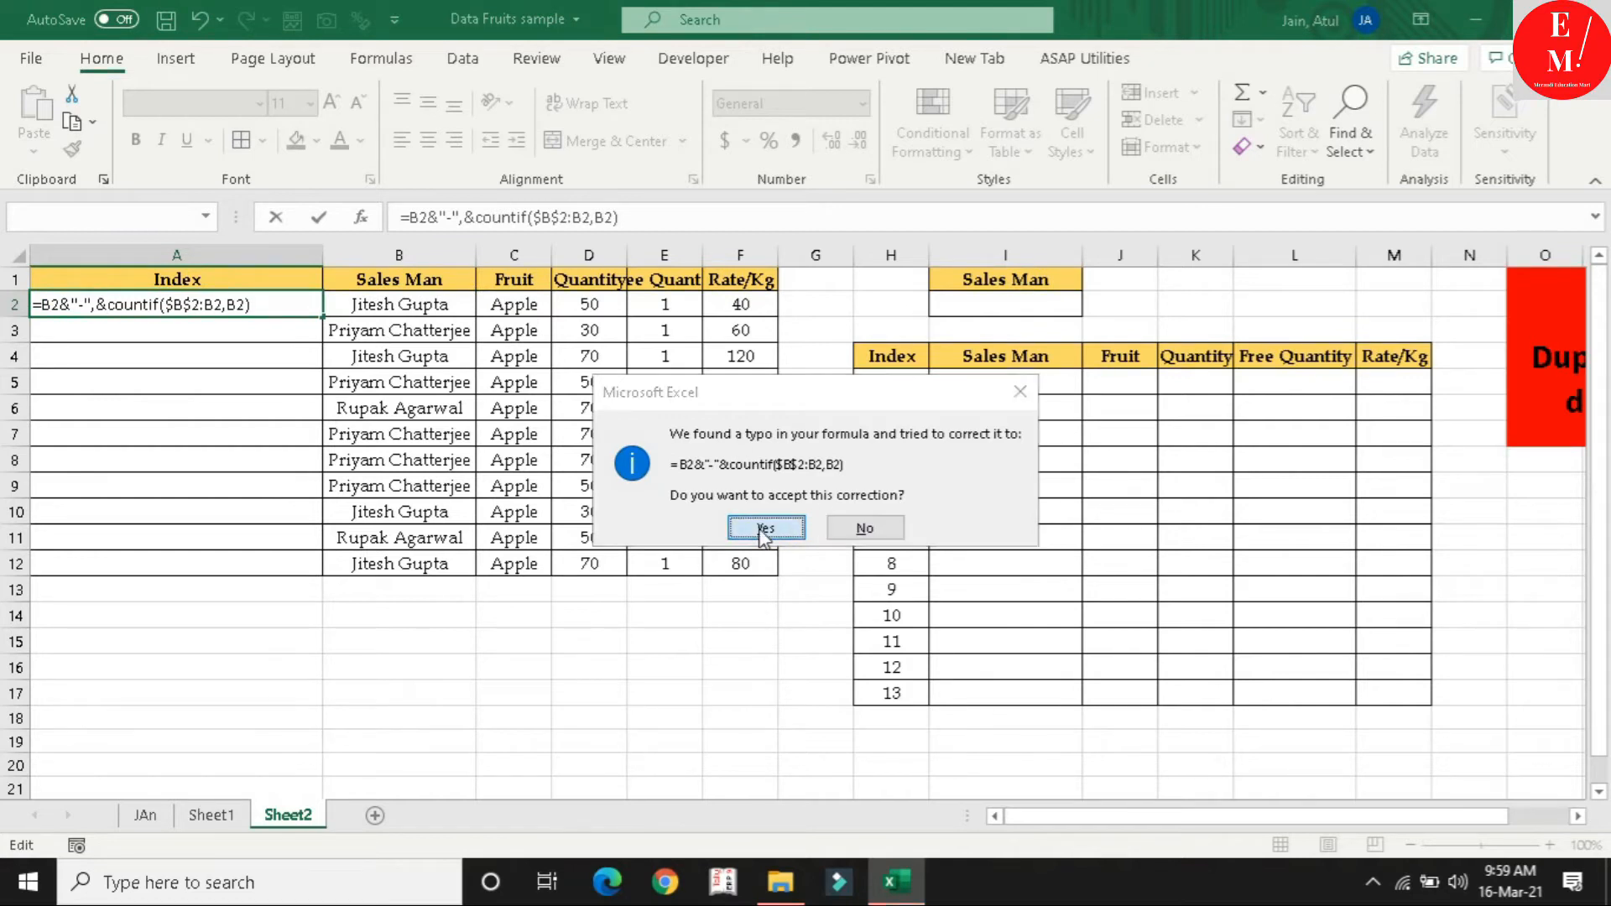
# Copy the A2 formula down to A3 and examine the copied COUNTIF range references
pyautogui.click(86, 302)
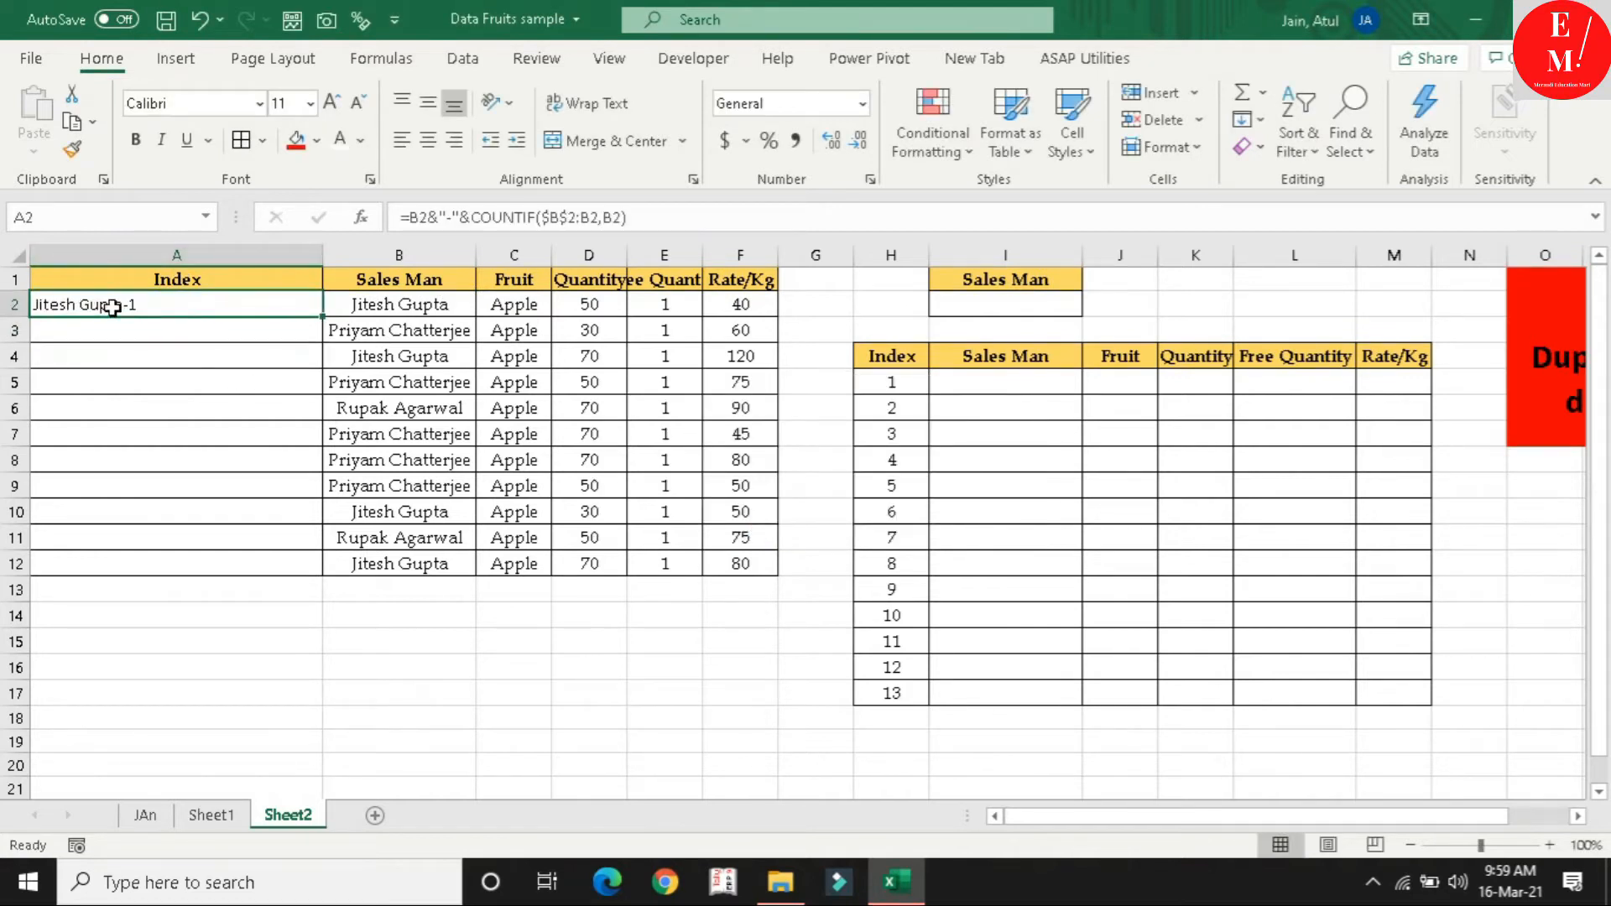
pyautogui.moveTo(318, 322); pyautogui.dragTo(316, 339)
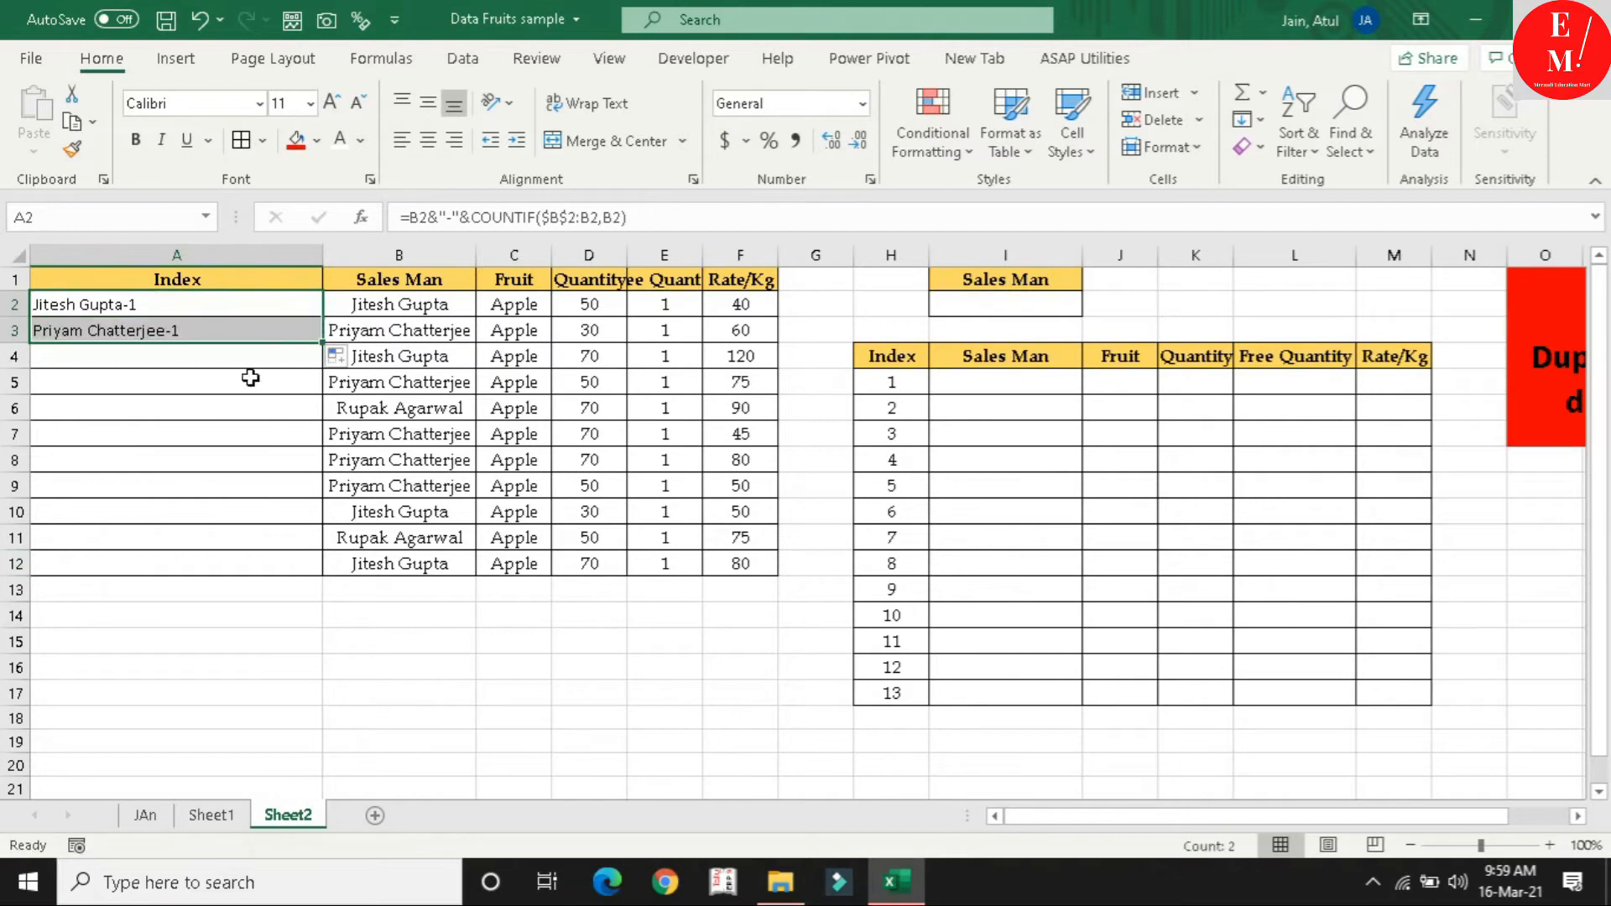
pyautogui.doubleClick(203, 334)
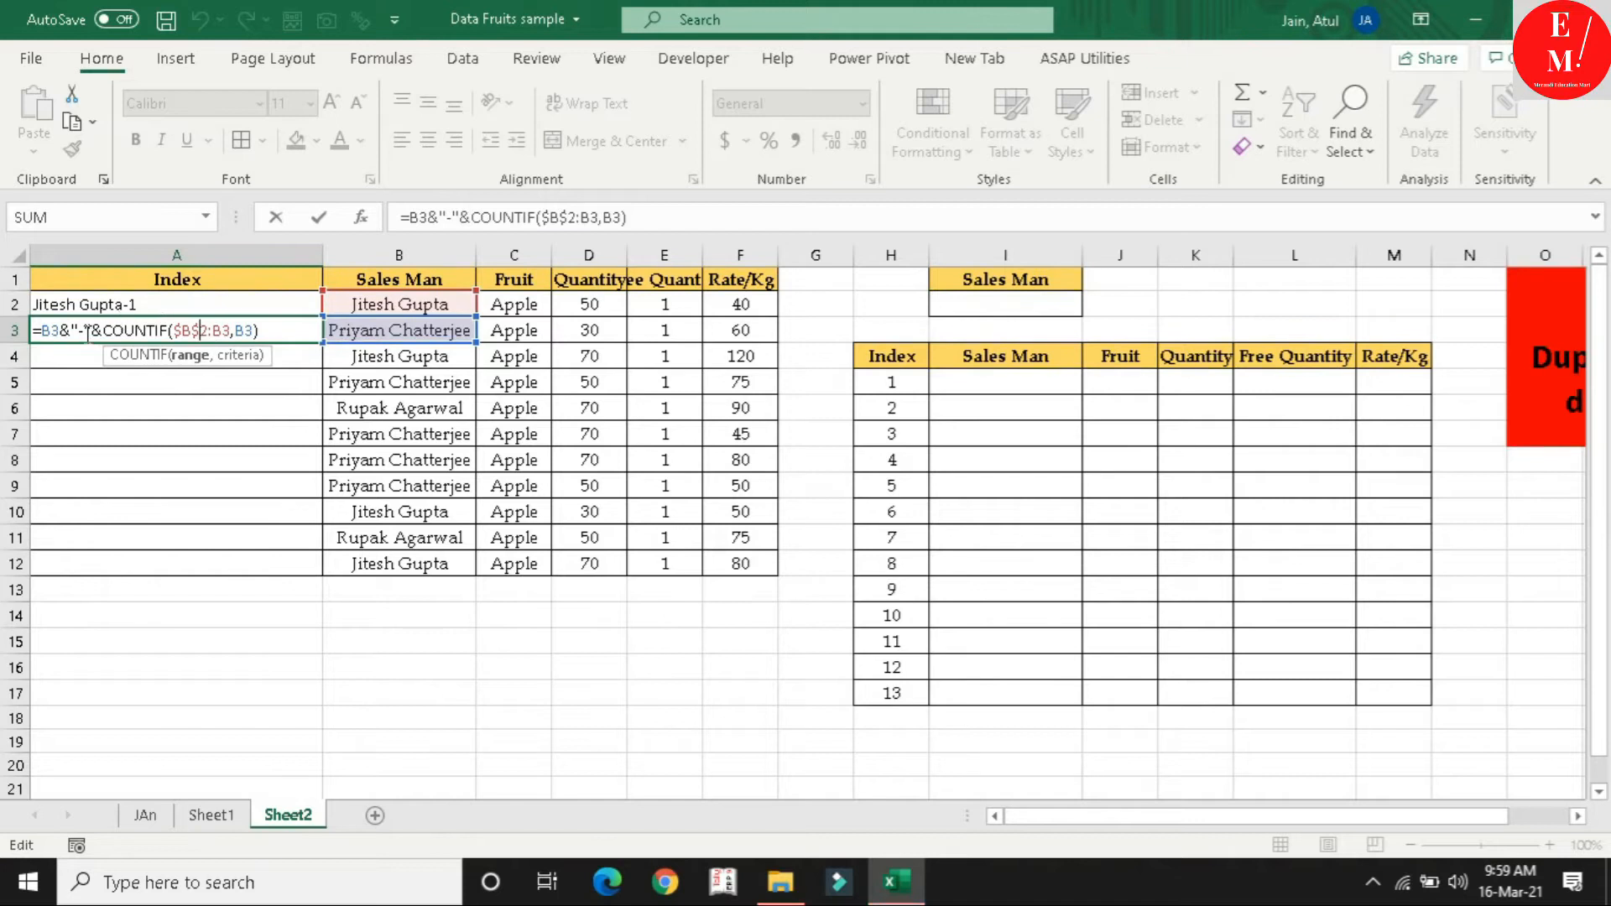
pyautogui.moveTo(176, 329); pyautogui.dragTo(194, 329)
pyautogui.moveTo(218, 329); pyautogui.dragTo(225, 328)
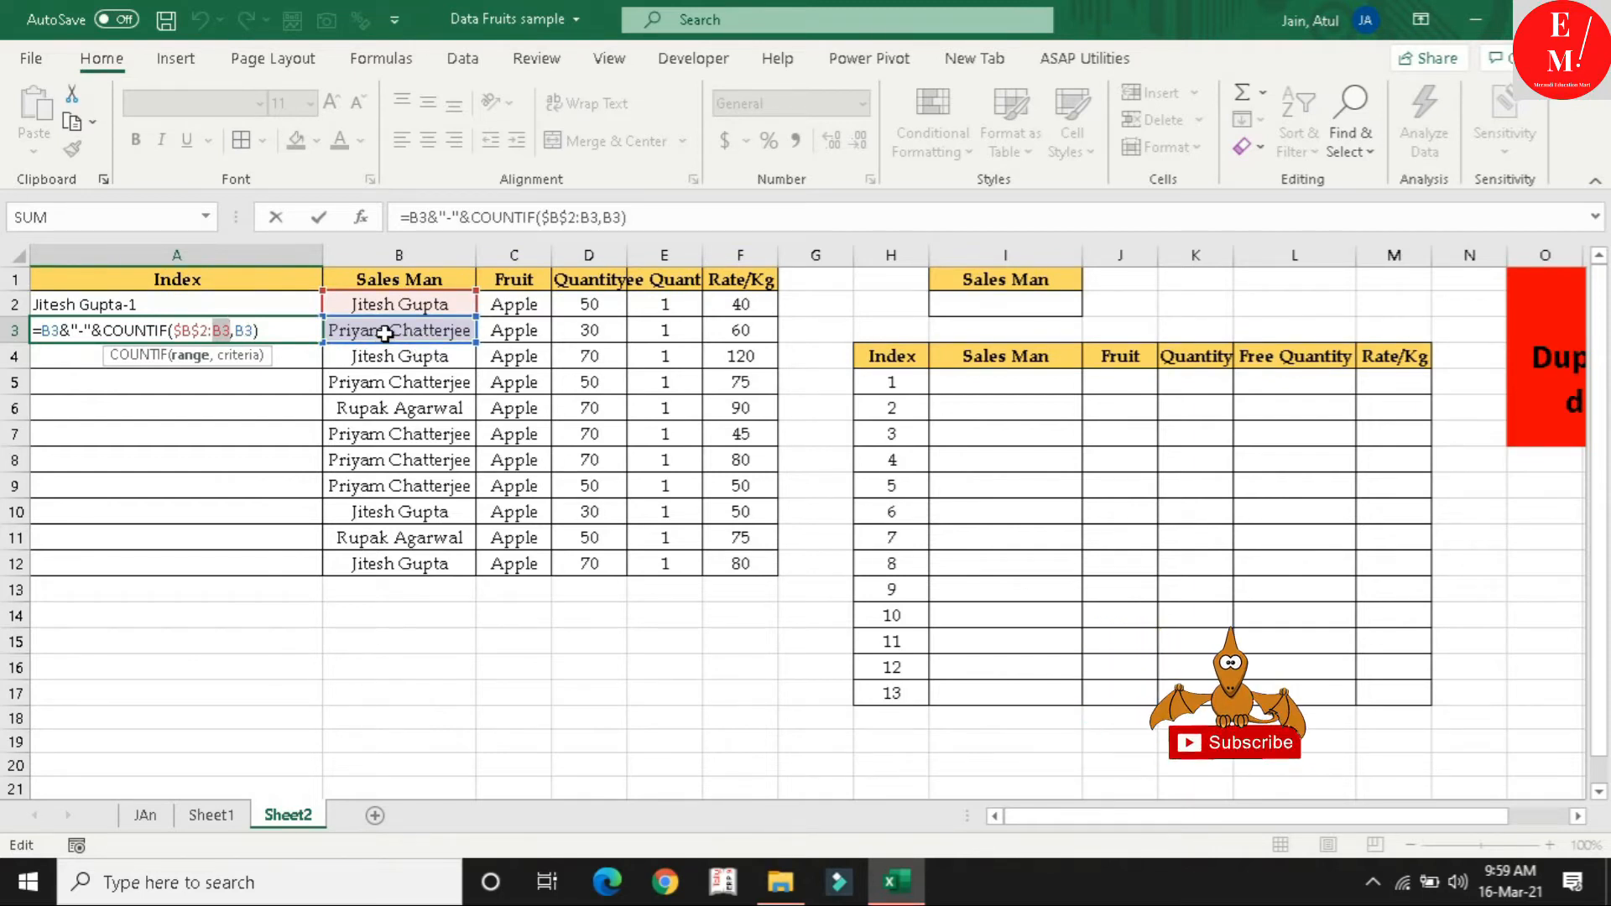
pyautogui.click(299, 331)
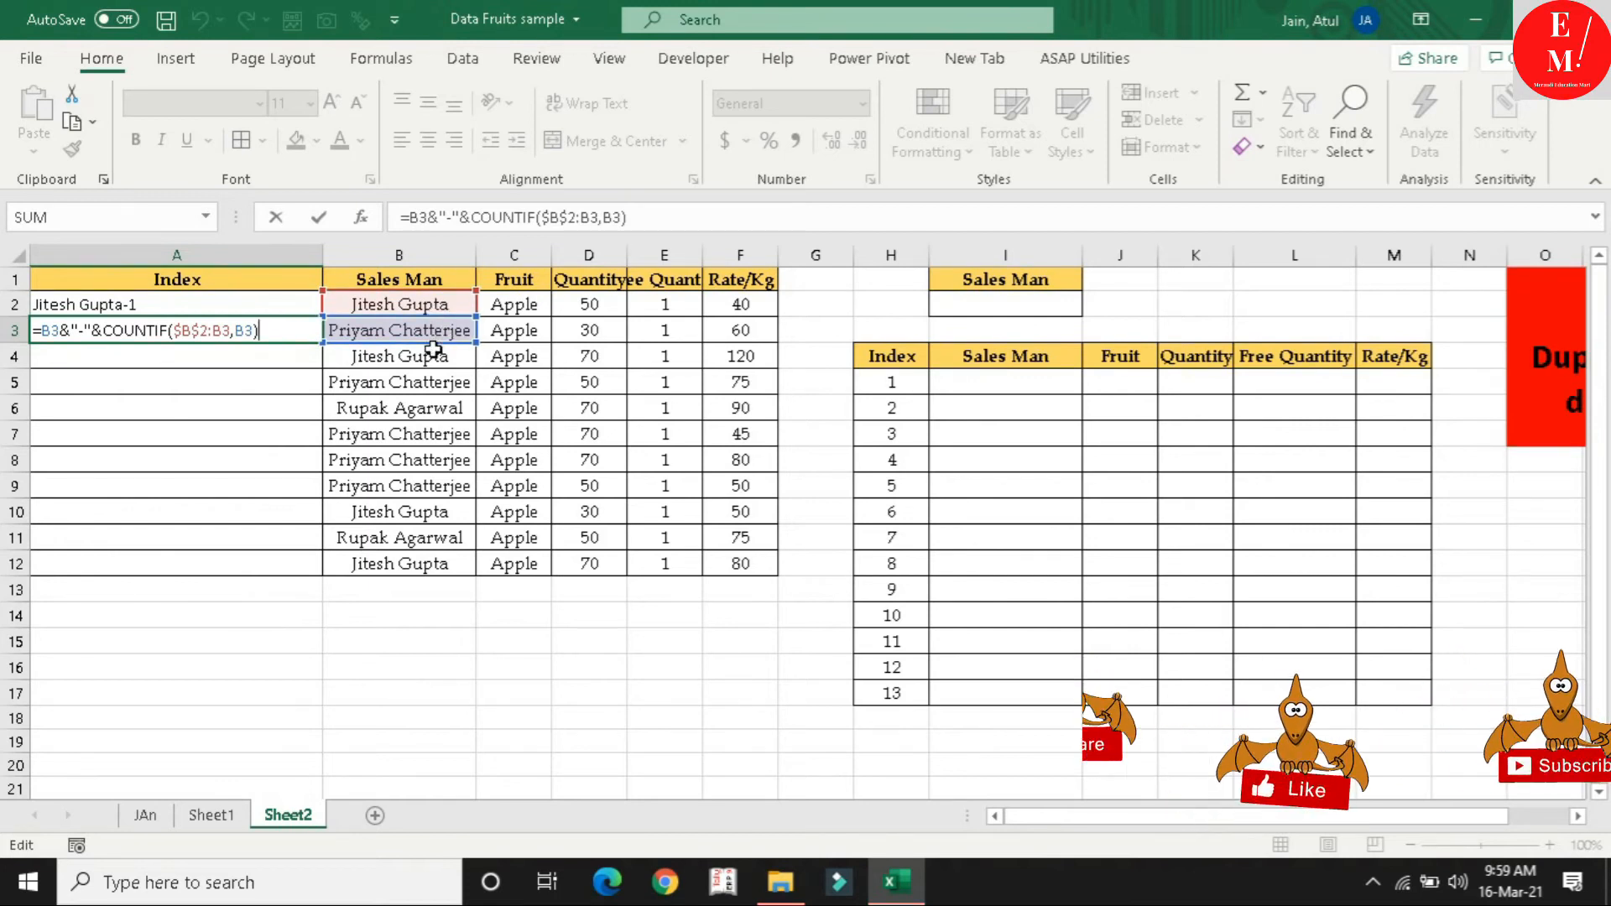
pyautogui.press('Return')
# Copy the Index formula to A4, check its range references, and fill it down through A12
pyautogui.click(313, 329)
pyautogui.moveTo(322, 342); pyautogui.dragTo(317, 366)
pyautogui.doubleClick(189, 356)
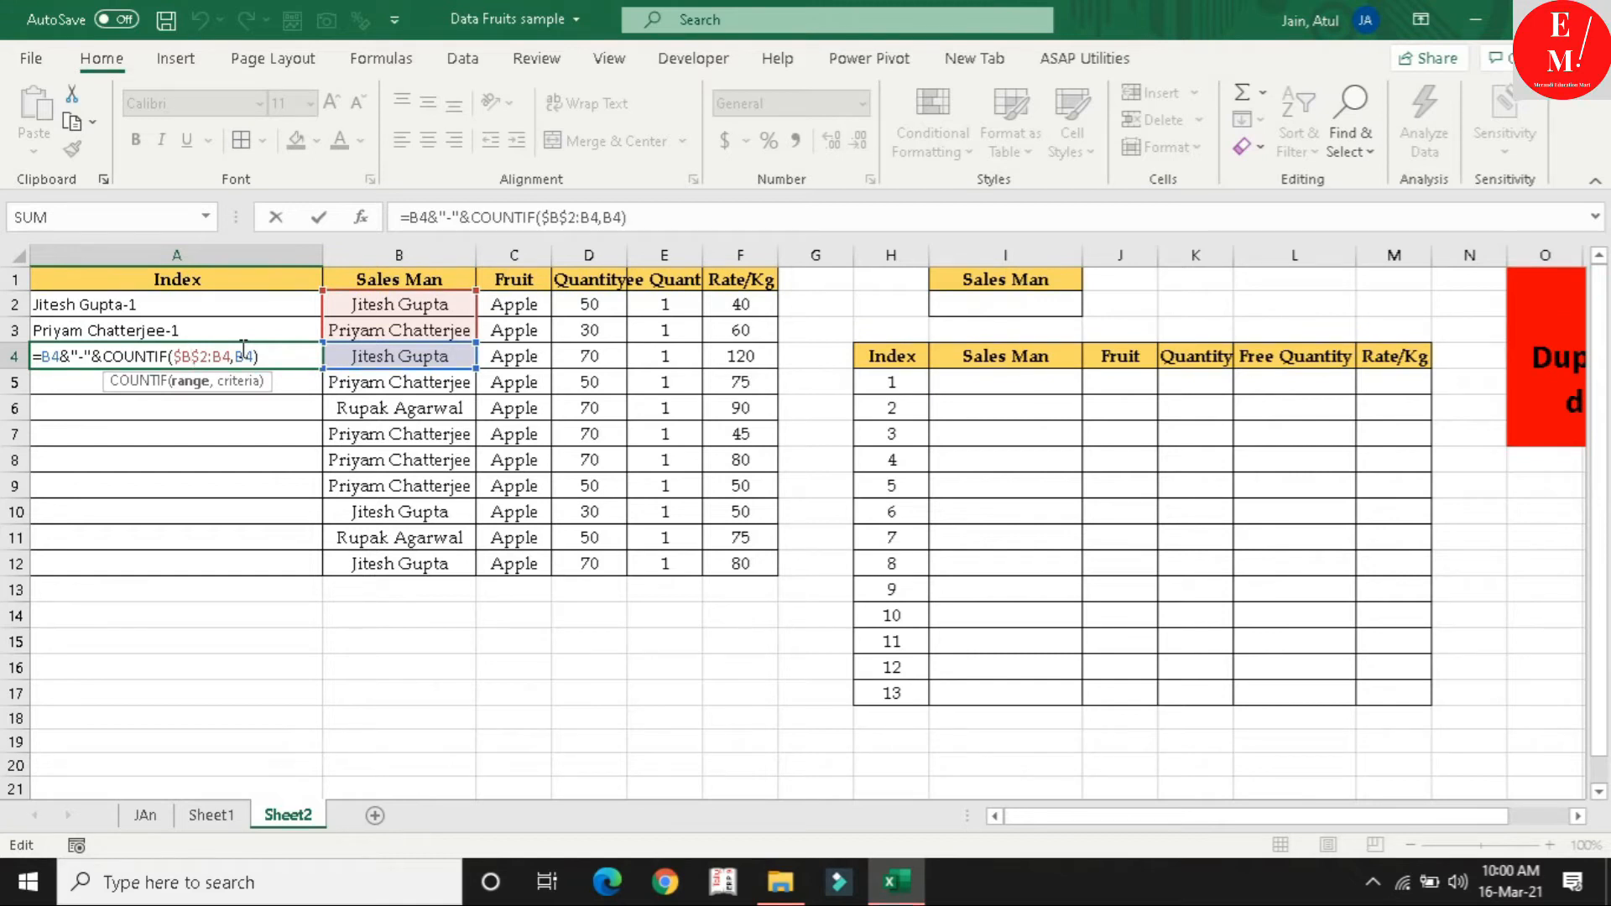
pyautogui.hotkey('ctrl', 'Return')
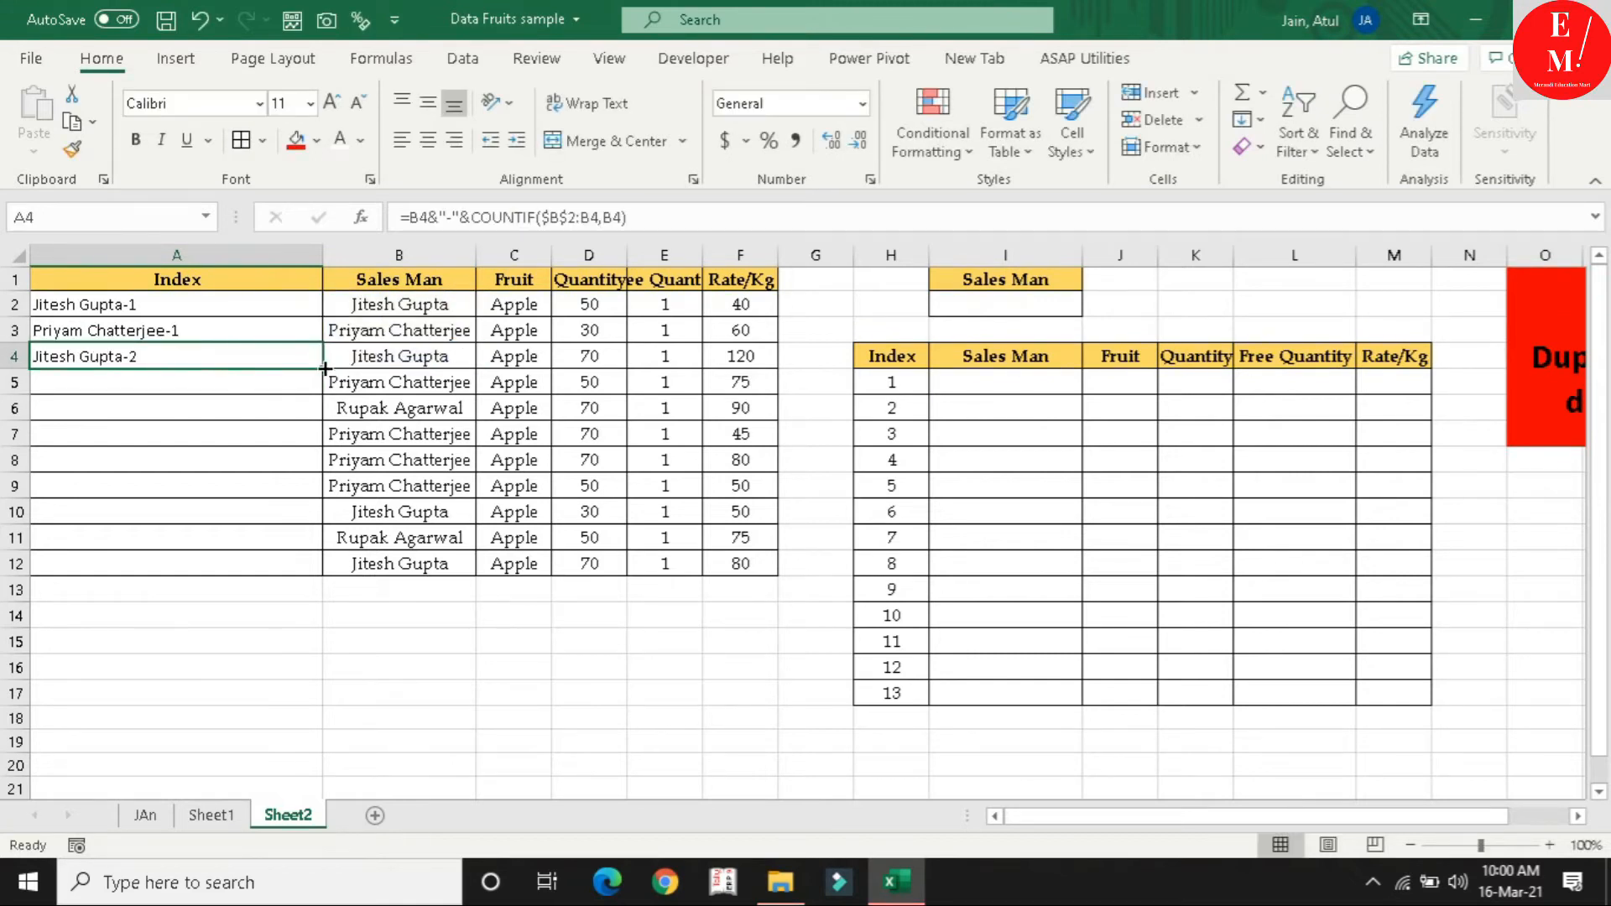
pyautogui.doubleClick(323, 368)
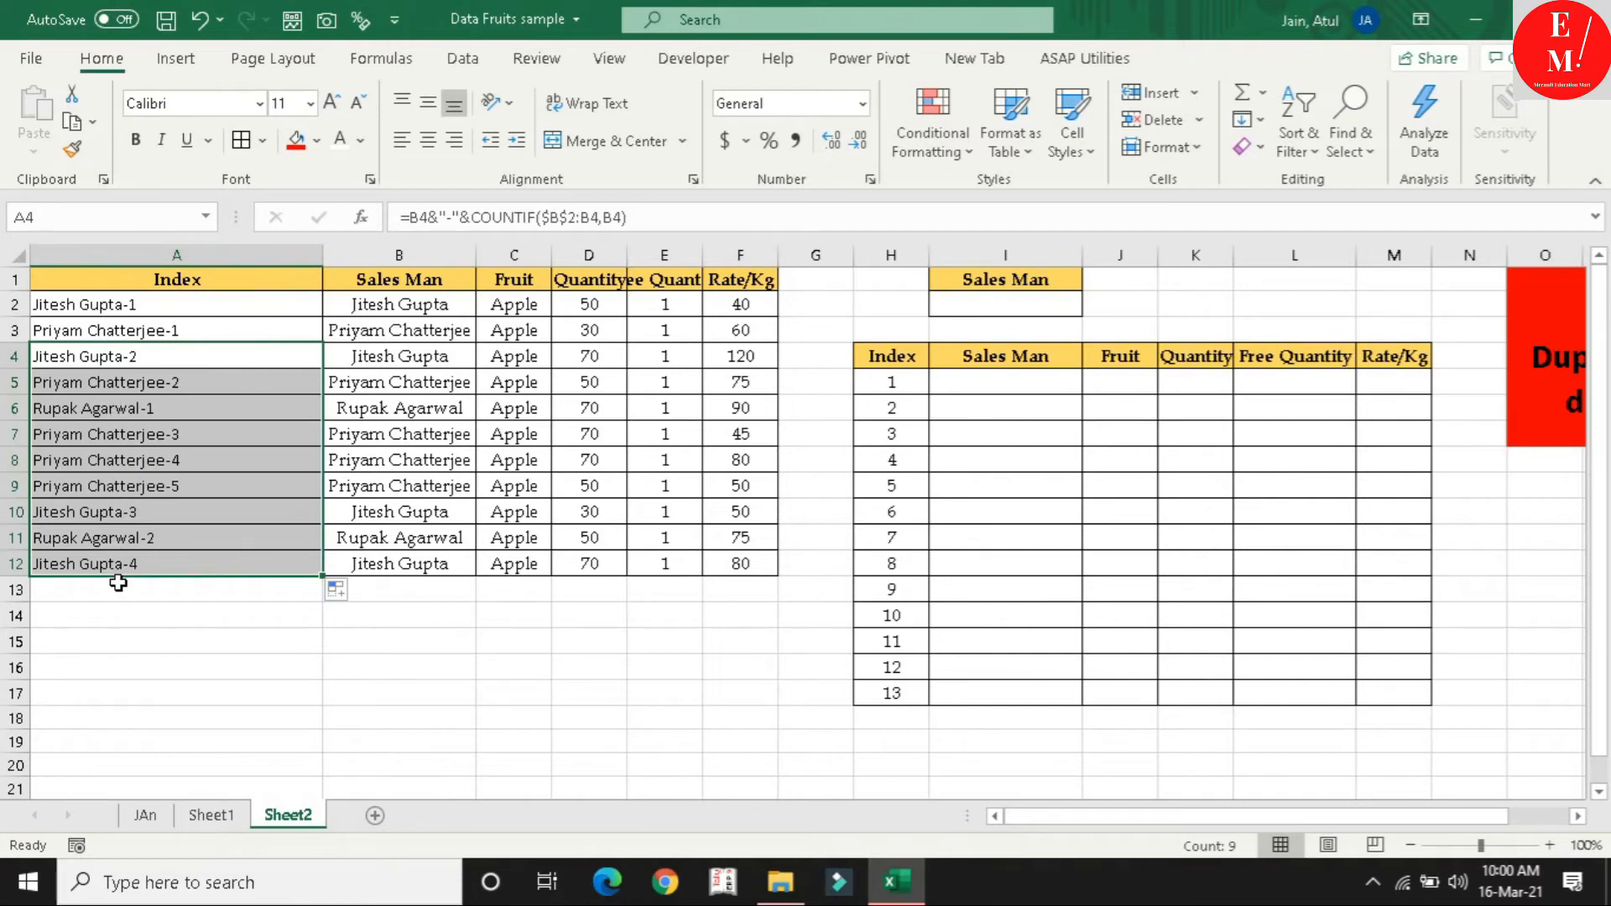
# Review the filled Index entries in A2:A12
pyautogui.click(209, 444)
pyautogui.click(208, 476)
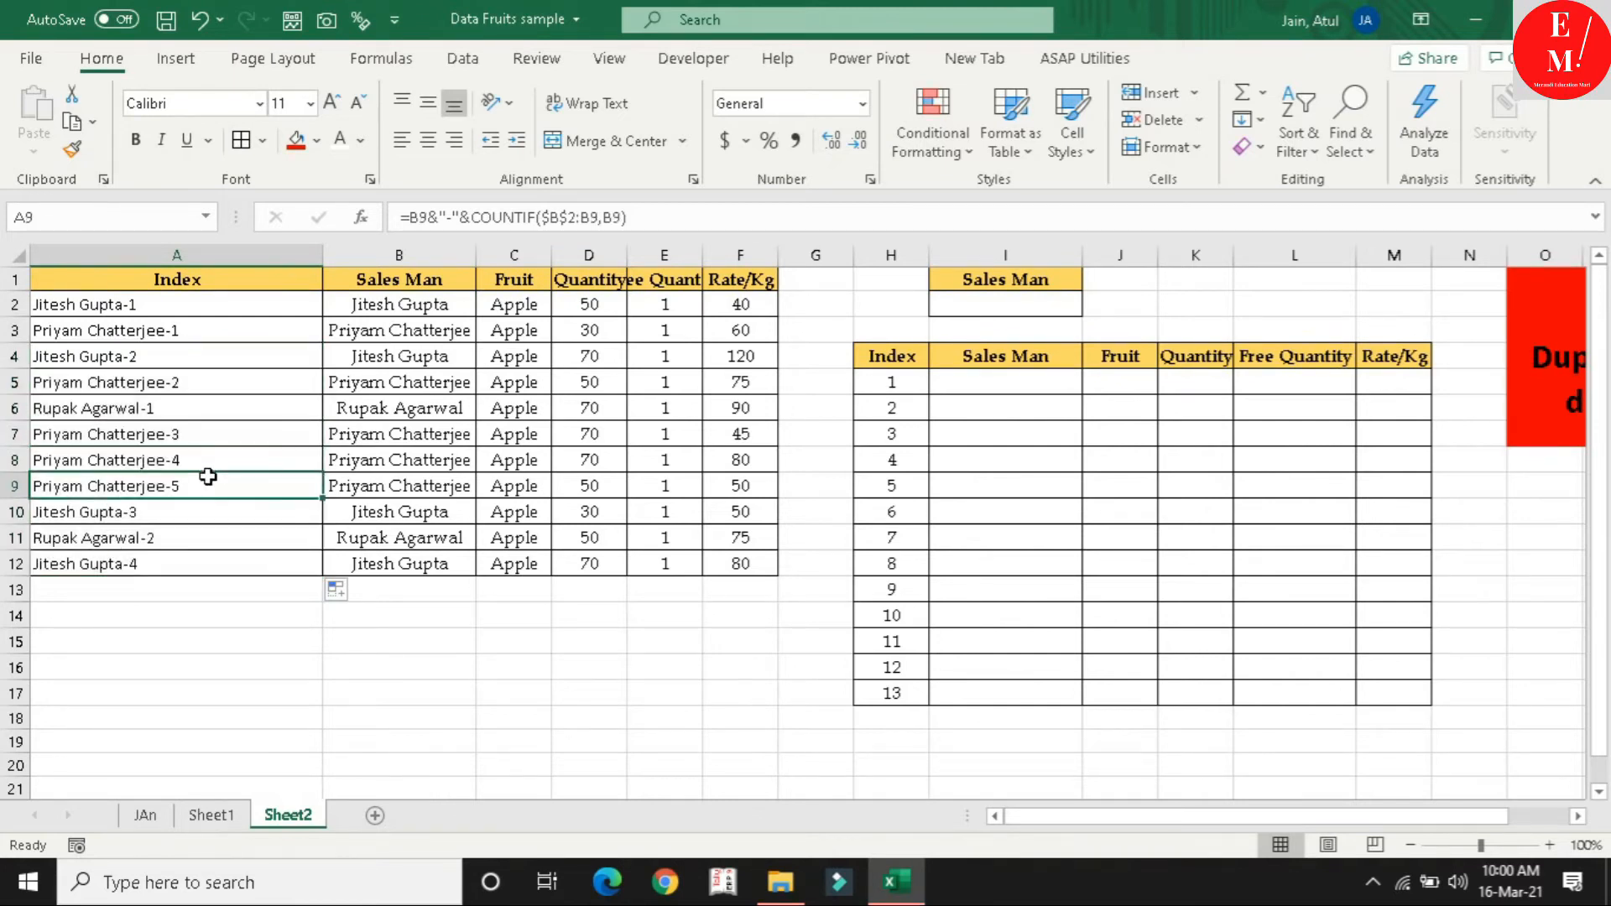
pyautogui.click(205, 531)
pyautogui.click(216, 563)
pyautogui.moveTo(255, 305); pyautogui.dragTo(227, 562)
pyautogui.click(240, 252)
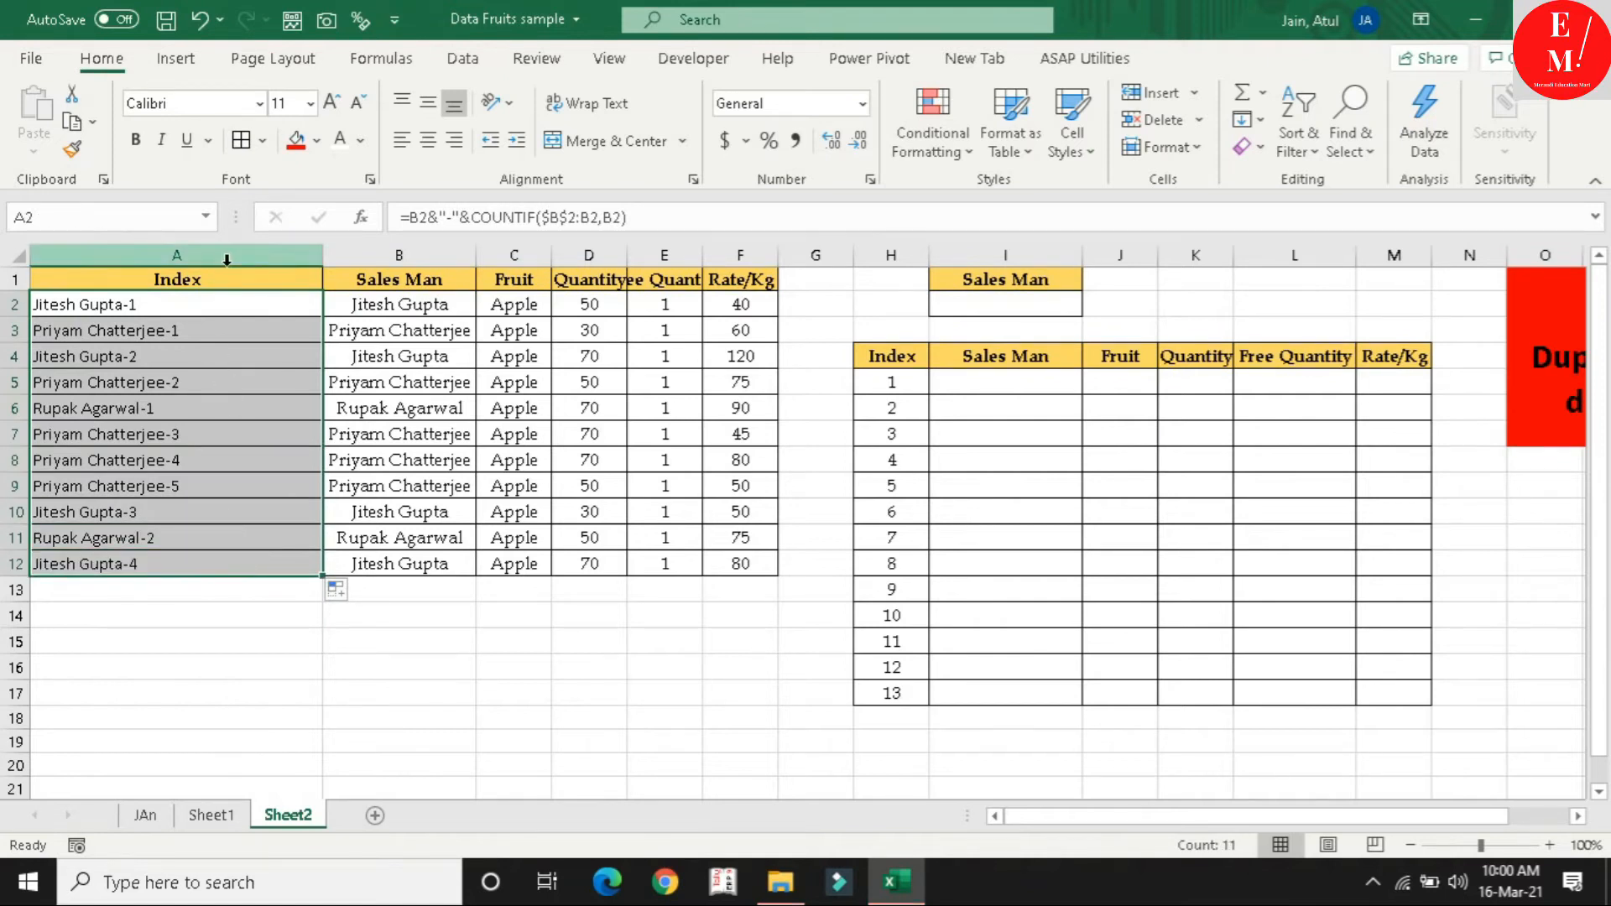
# Copy the salesman drop-down cell I2 from Sheet1 into cell I2 on Sheet2
pyautogui.click(992, 318)
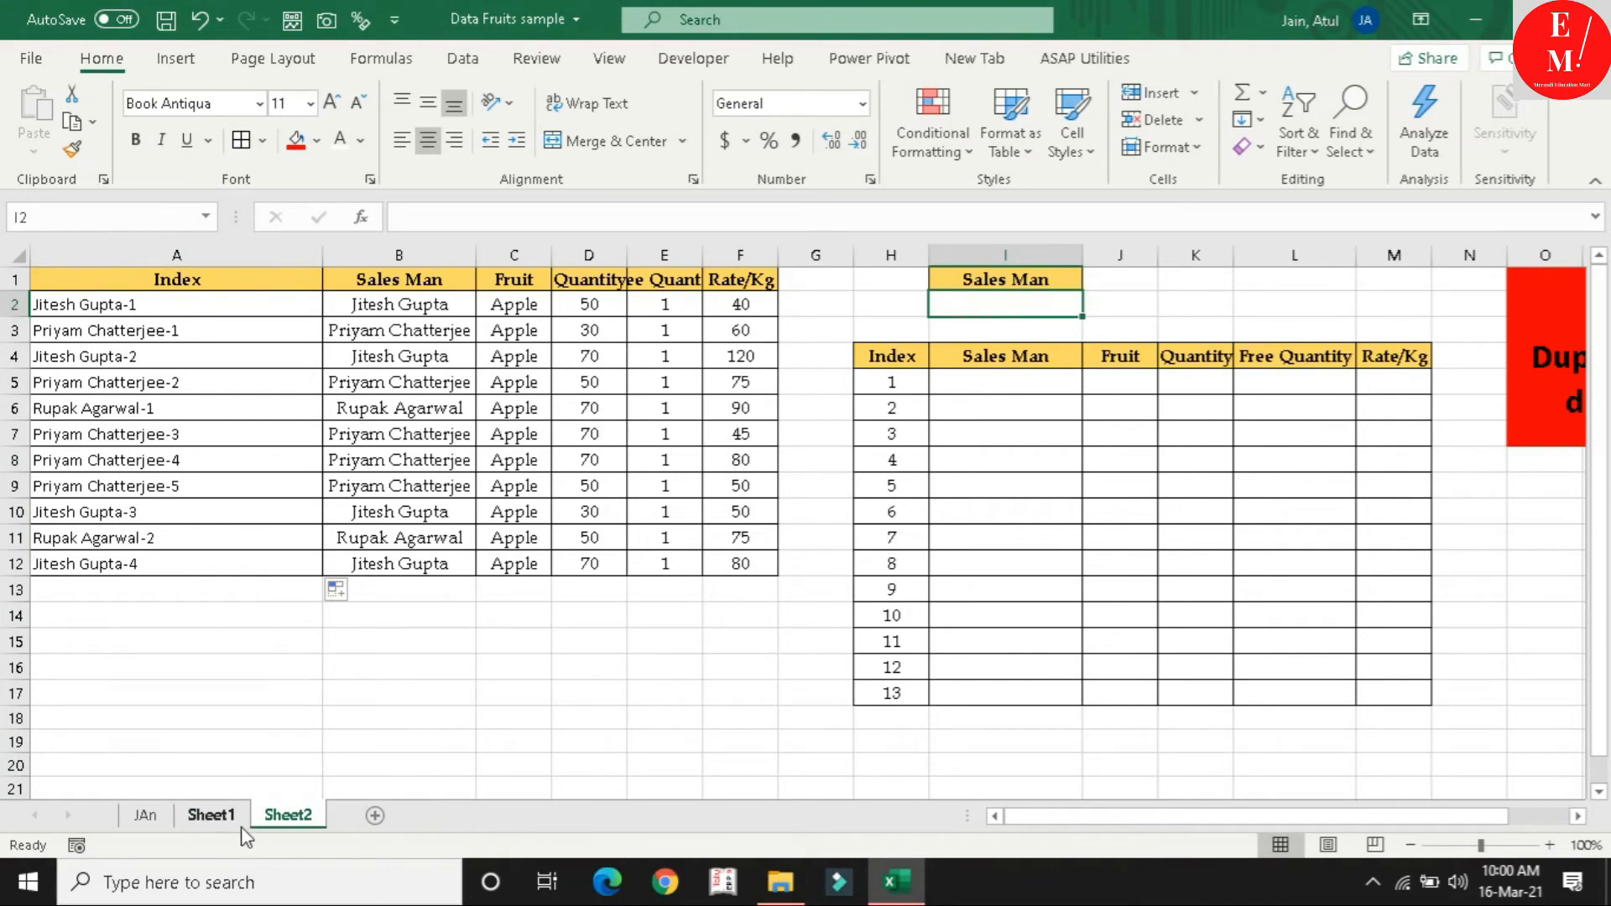
pyautogui.click(210, 815)
pyautogui.click(904, 307)
pyautogui.click(926, 305)
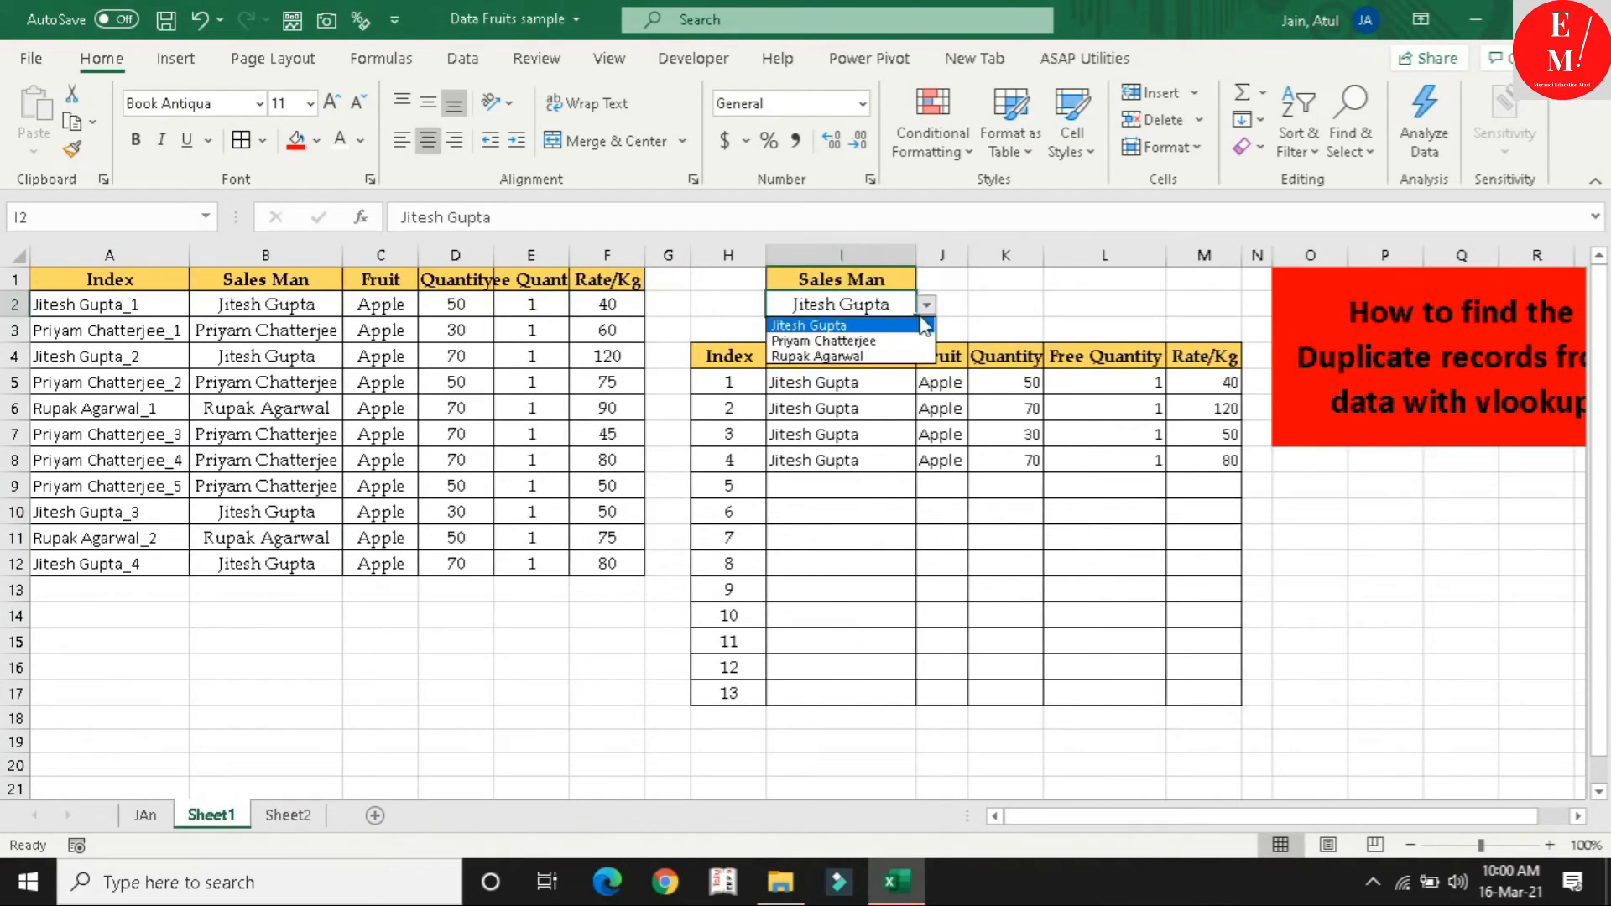
pyautogui.click(868, 304)
pyautogui.hotkey('ctrl', 'c')
pyautogui.click(286, 815)
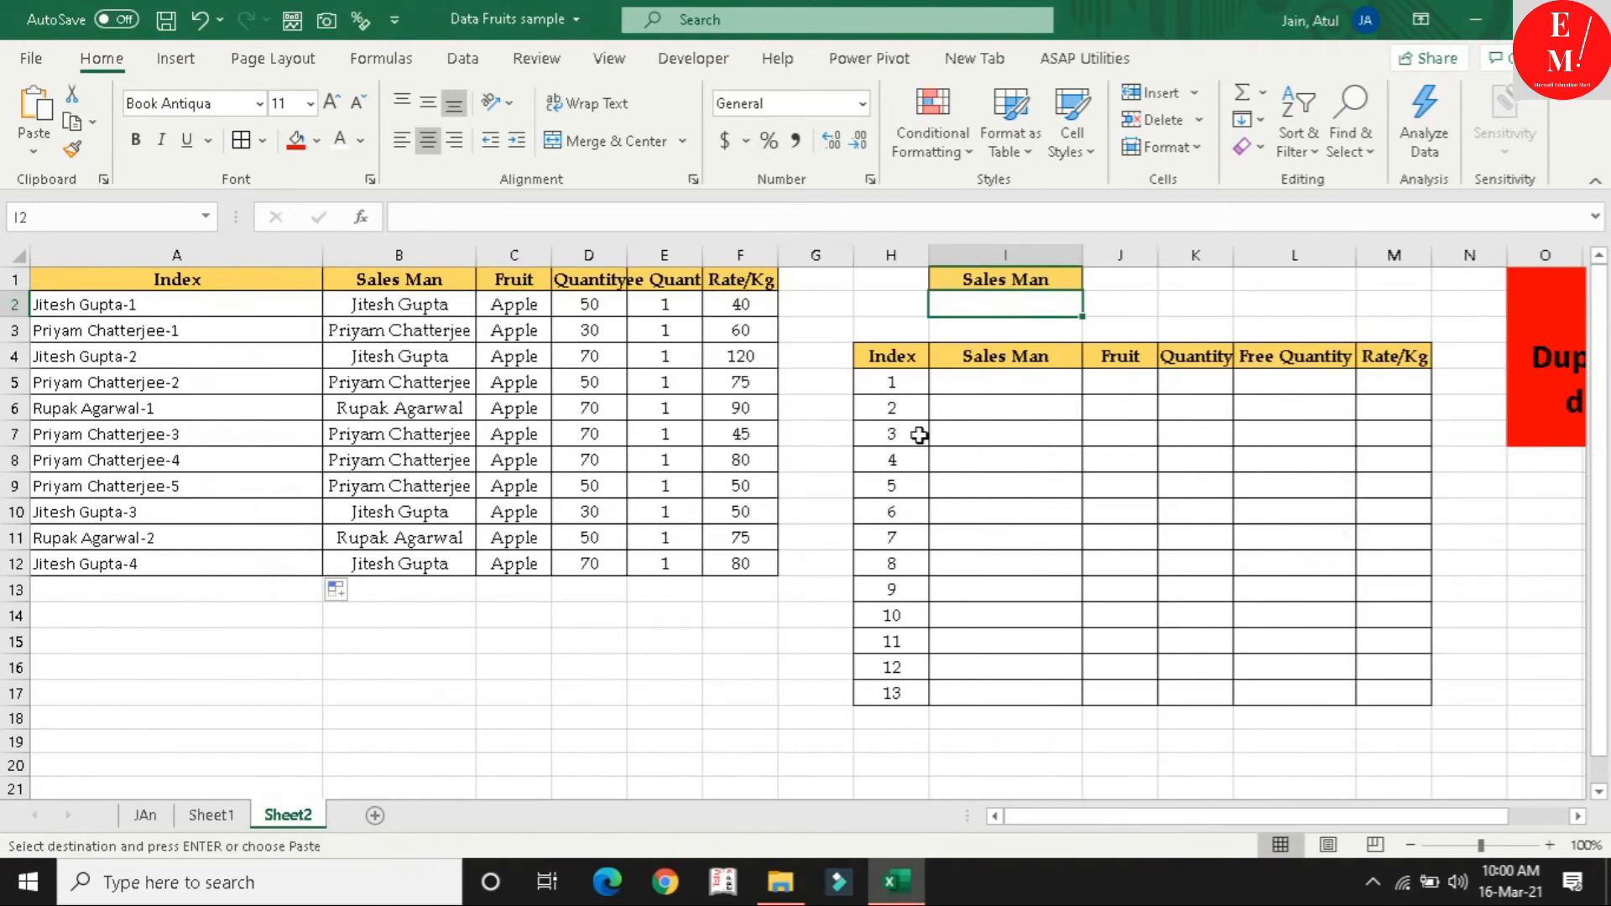
pyautogui.hotkey('ctrl', 'v')
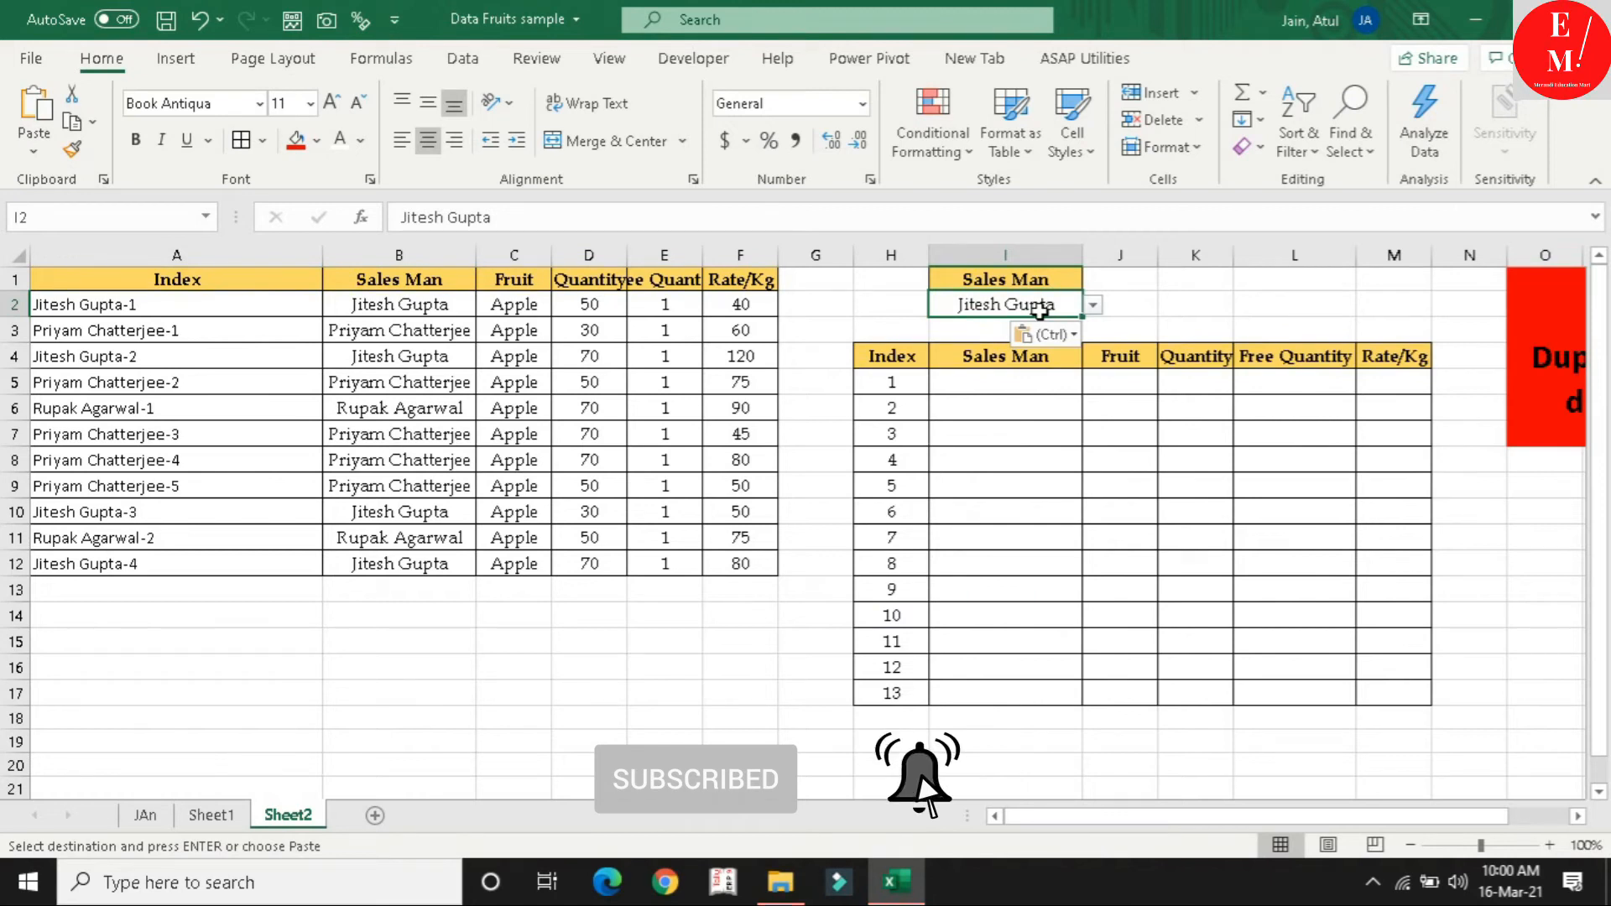
pyautogui.press('Escape')
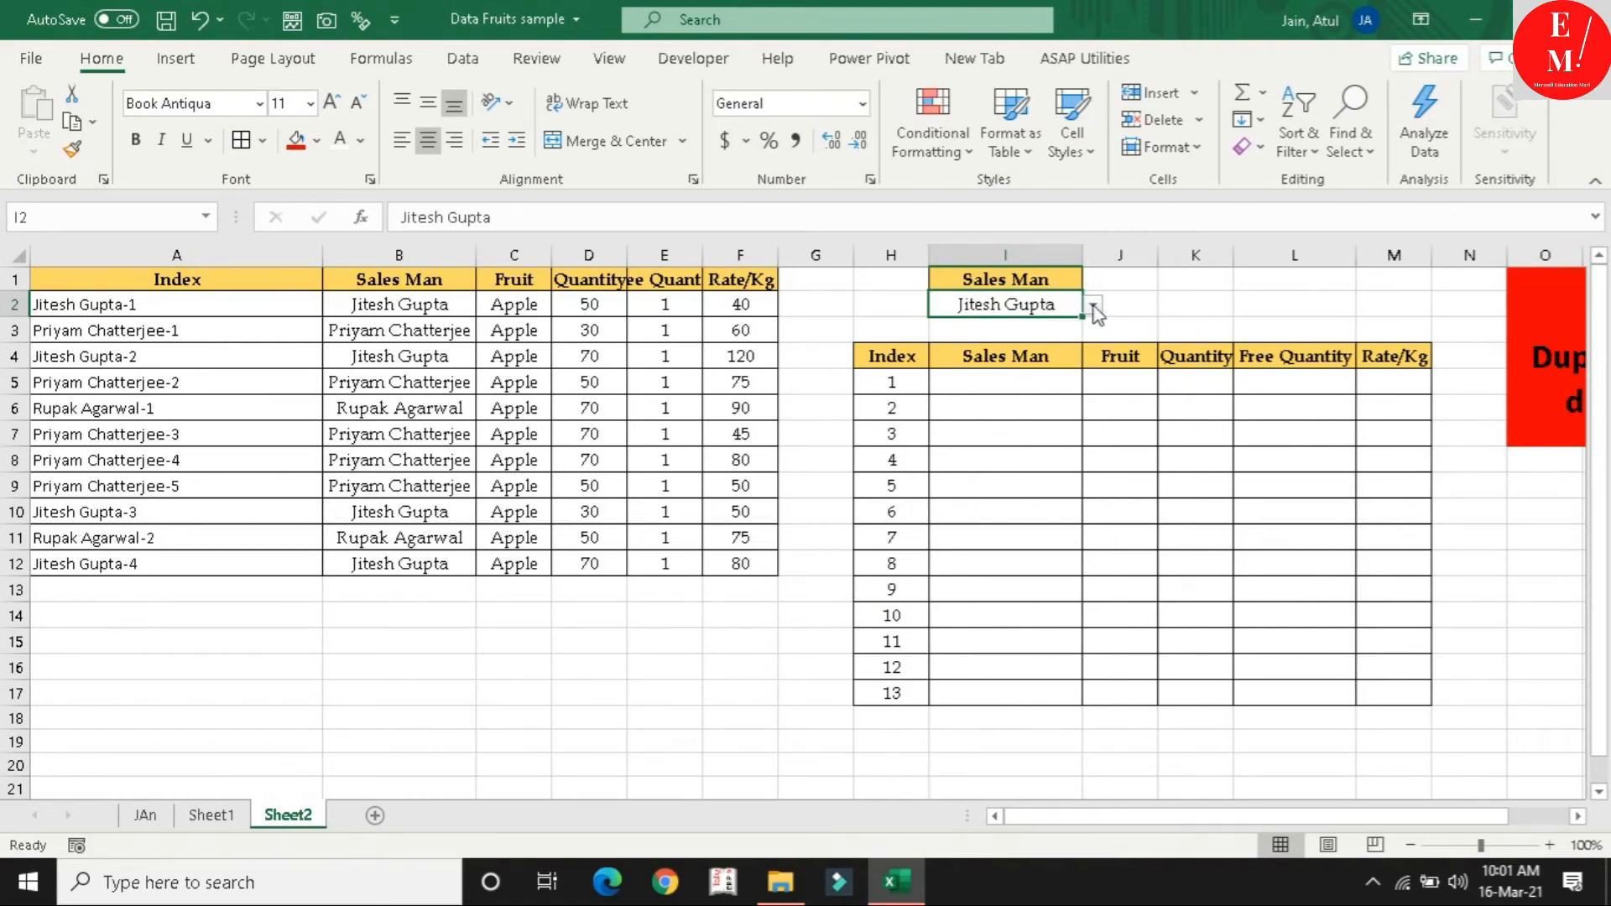
# Examine the salesman choices offered in I2 and the empty lookup table beneath it
pyautogui.click(1092, 305)
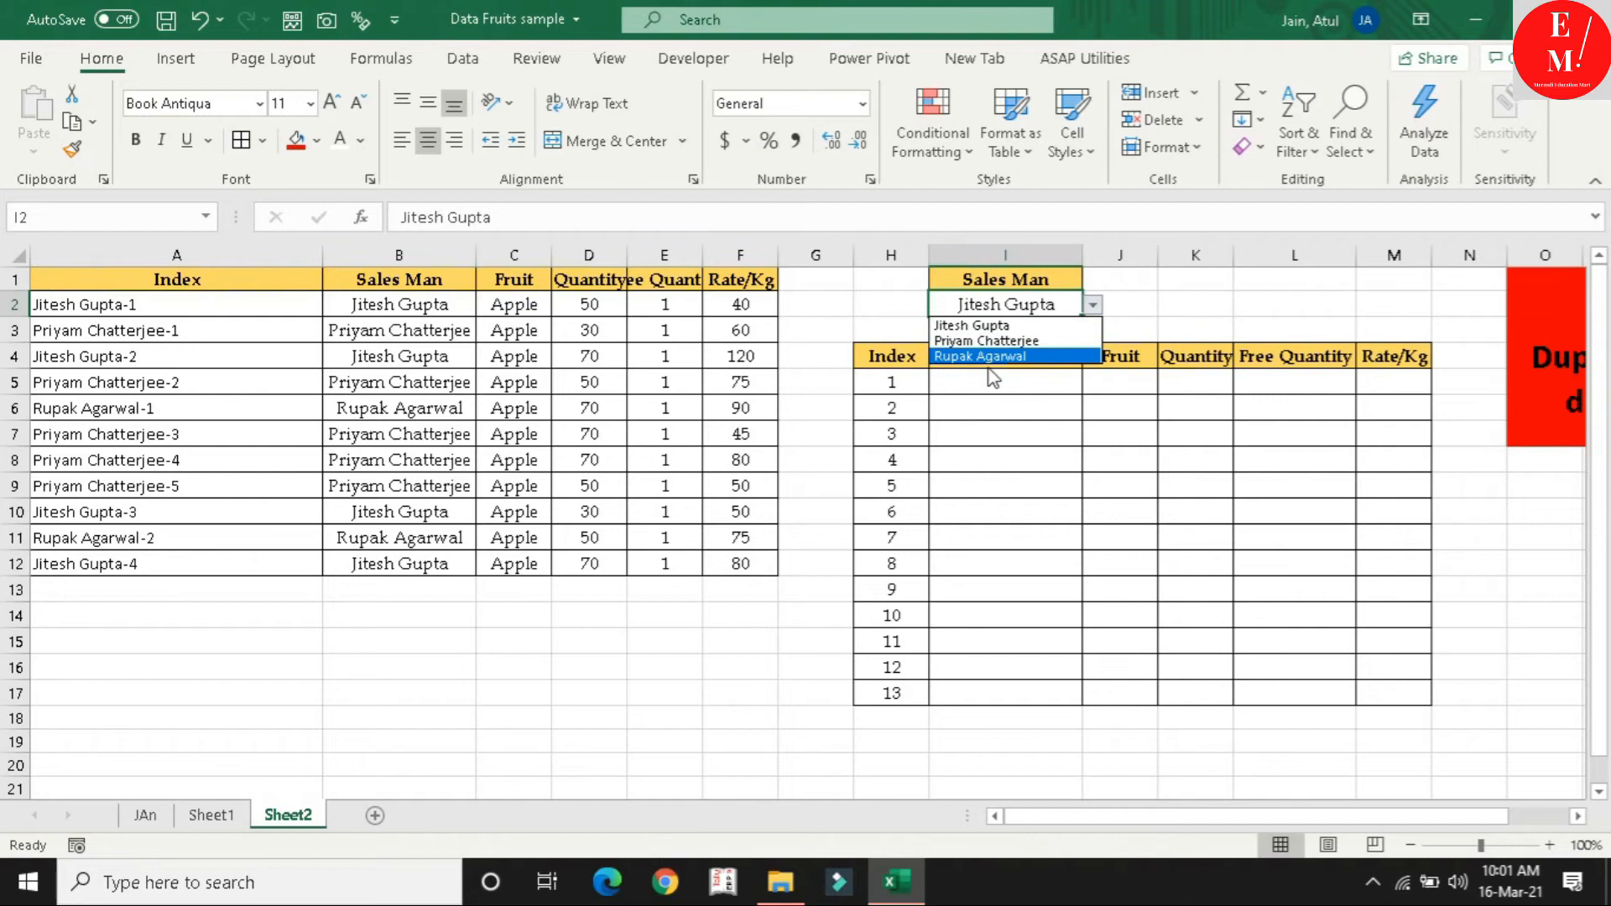
pyautogui.click(1023, 303)
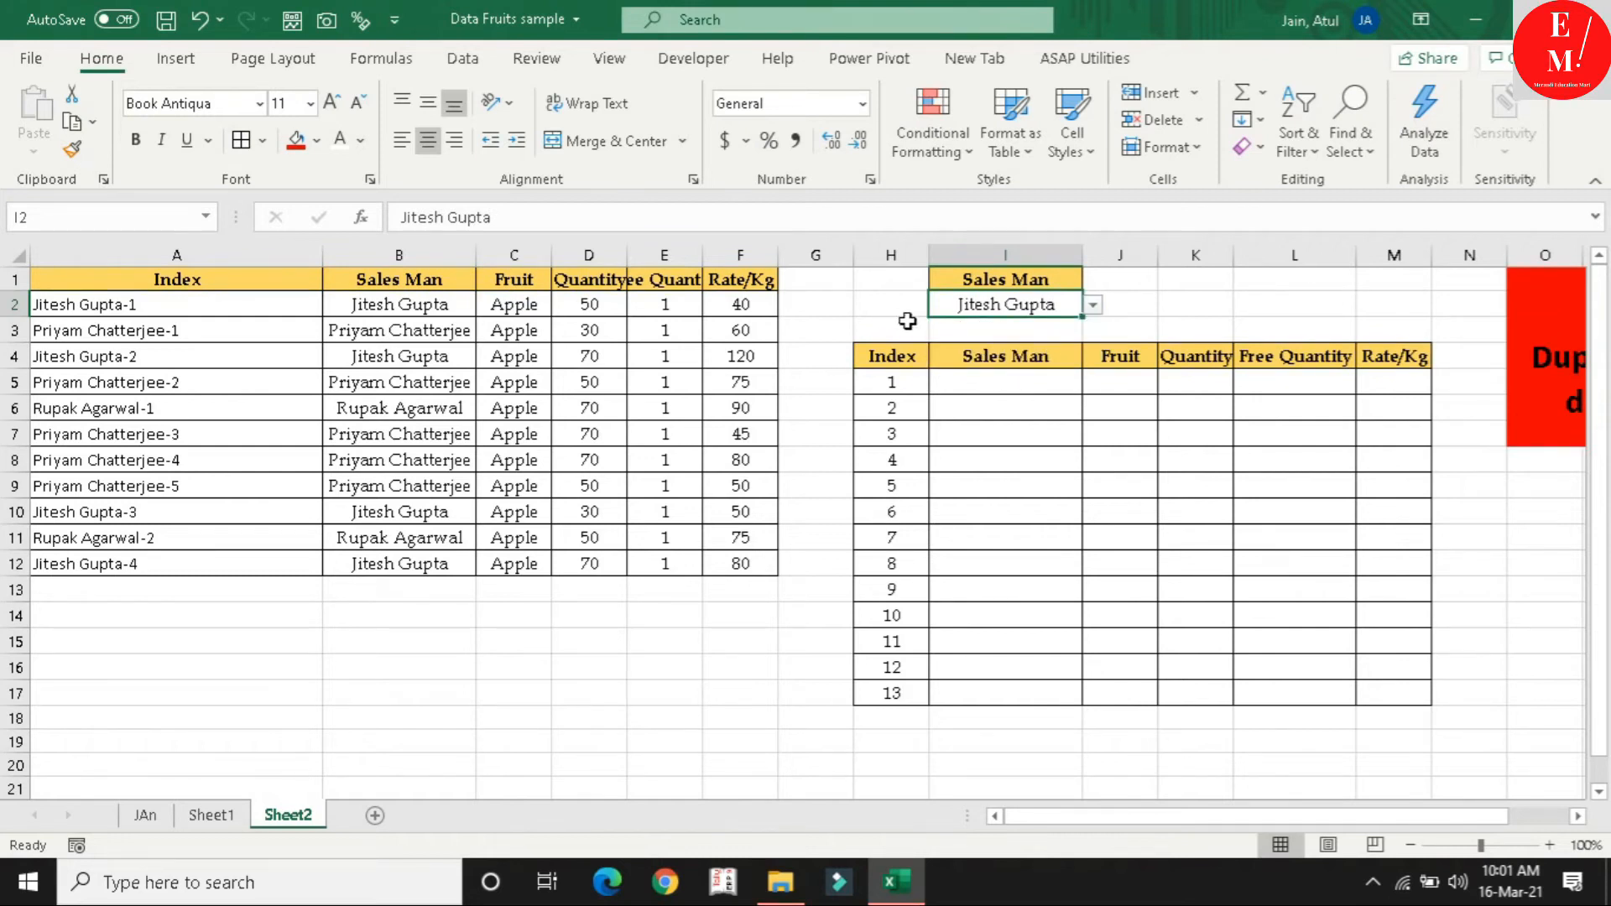
pyautogui.click(1091, 305)
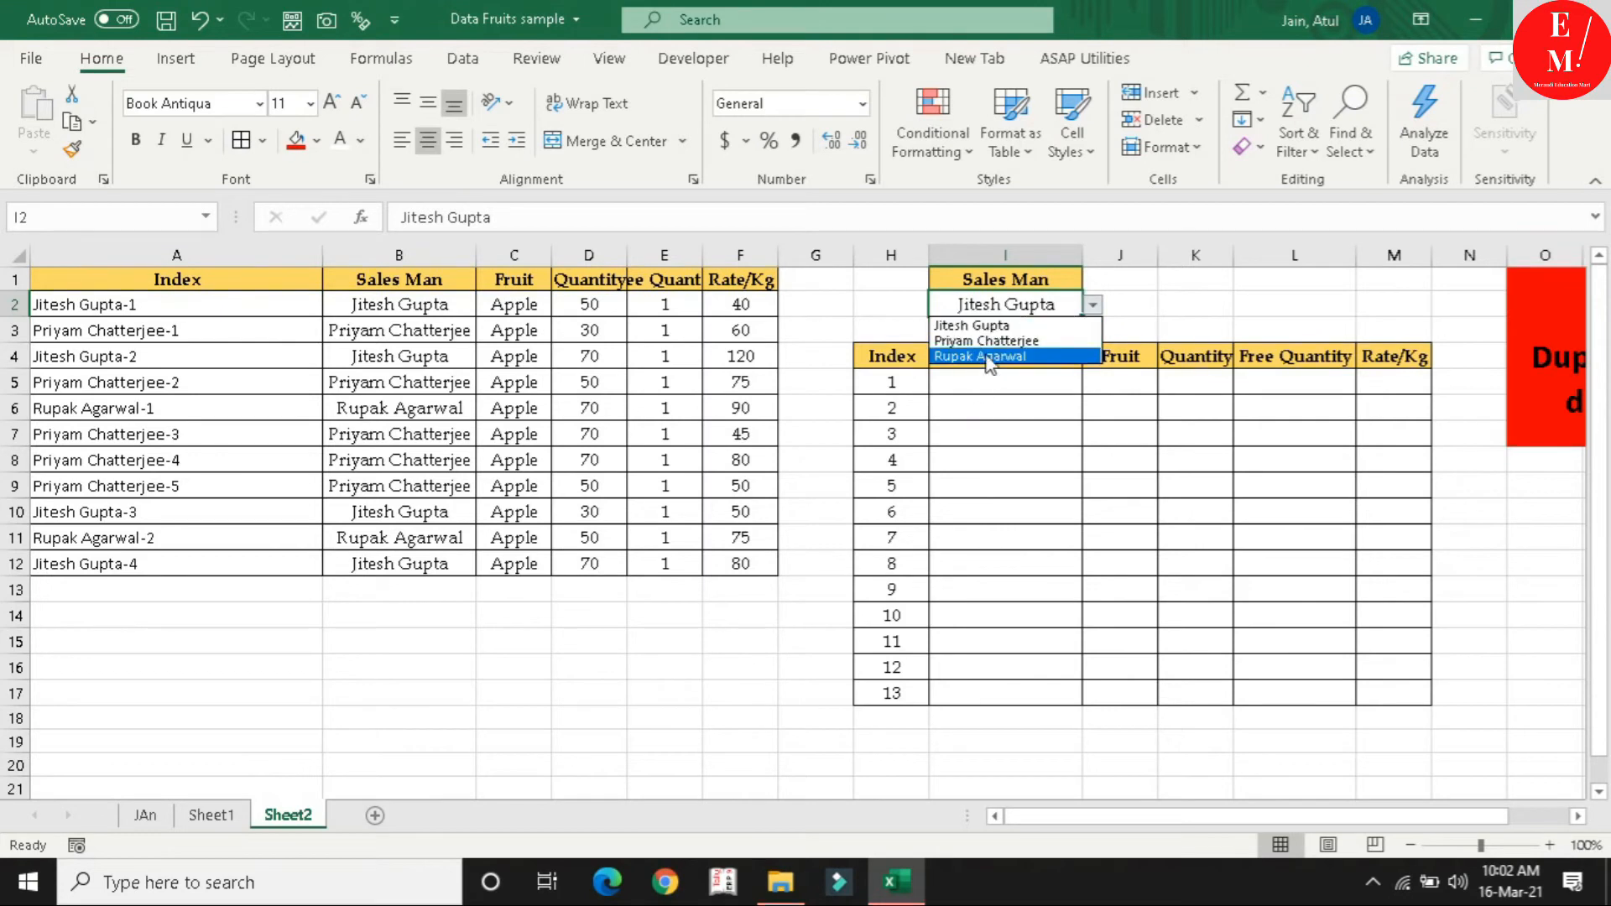
pyautogui.press('Escape')
pyautogui.moveTo(969, 382); pyautogui.dragTo(1393, 667)
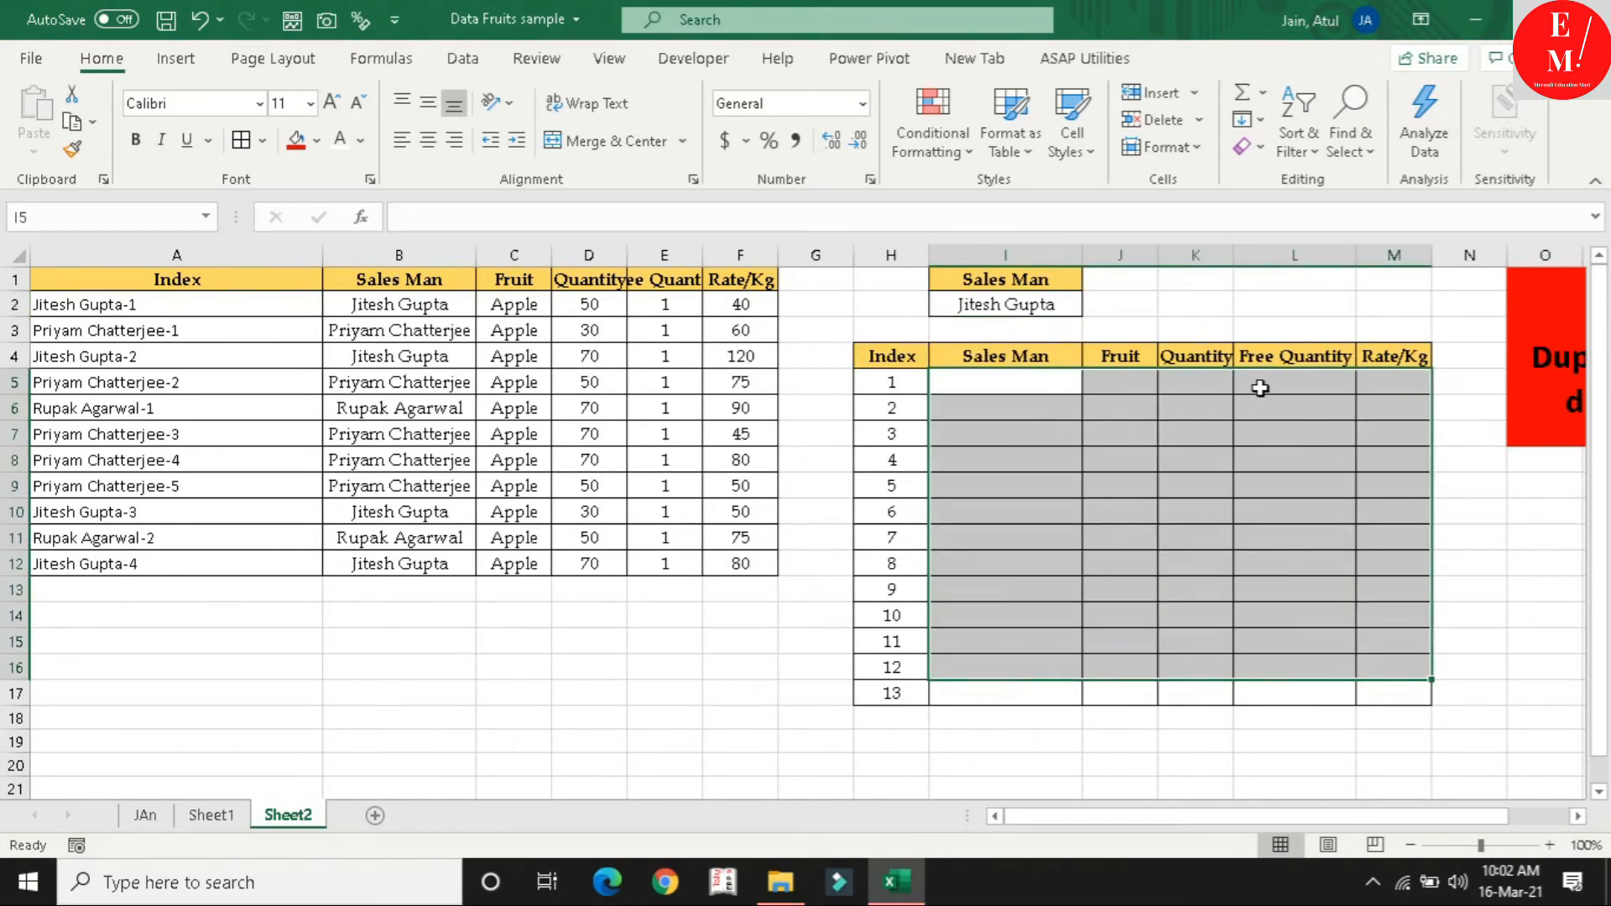
pyautogui.click(1049, 303)
pyautogui.click(1093, 305)
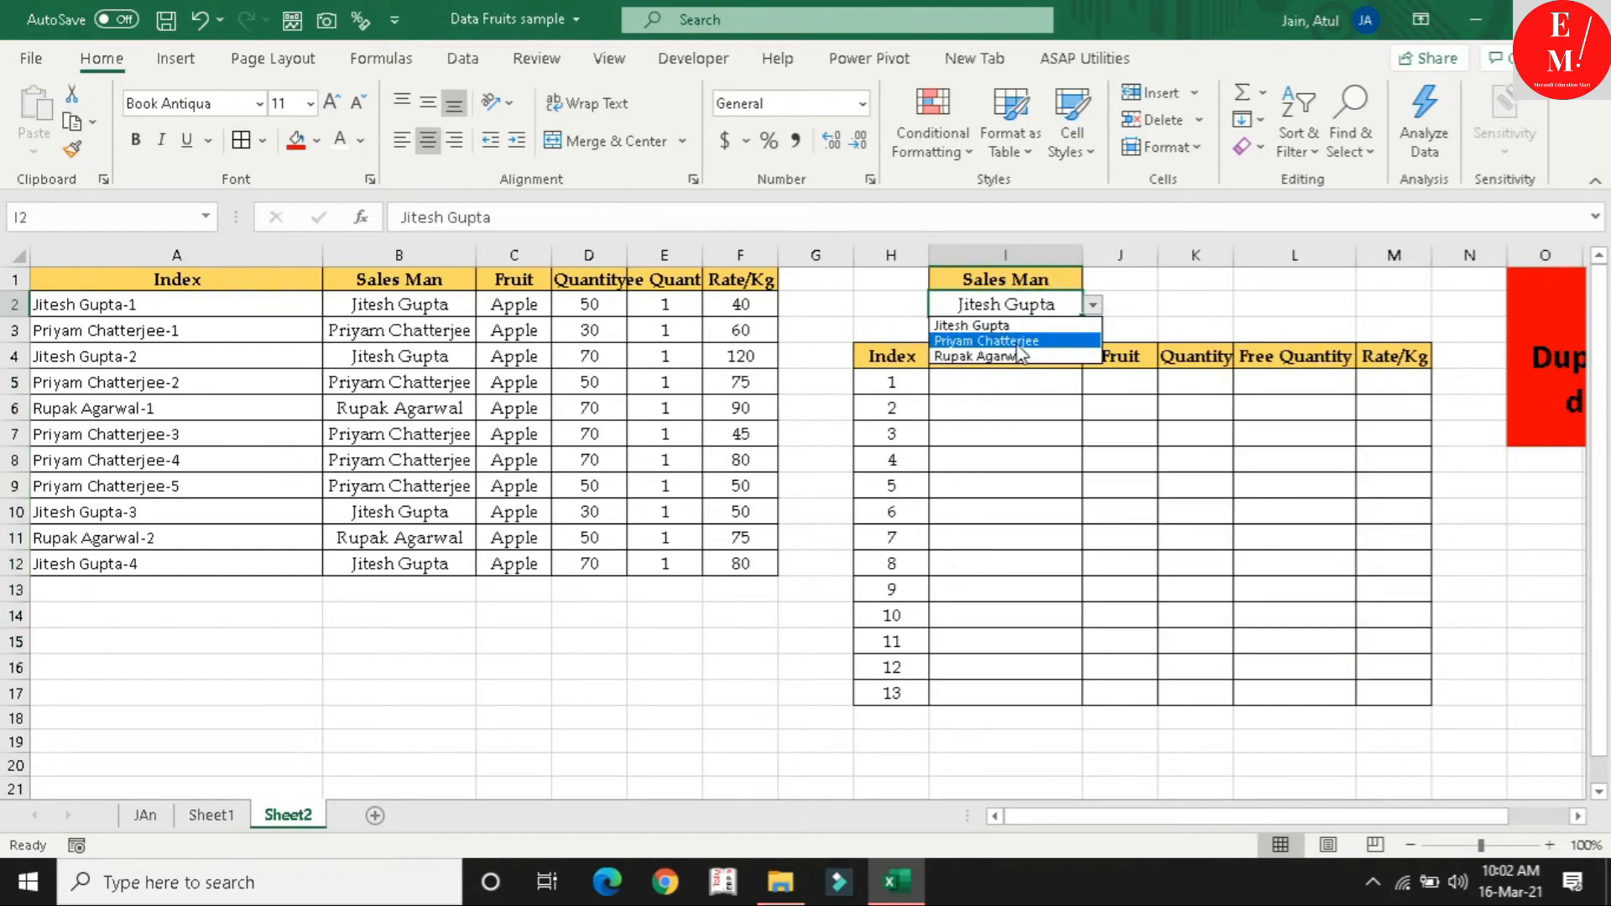
pyautogui.press('Escape')
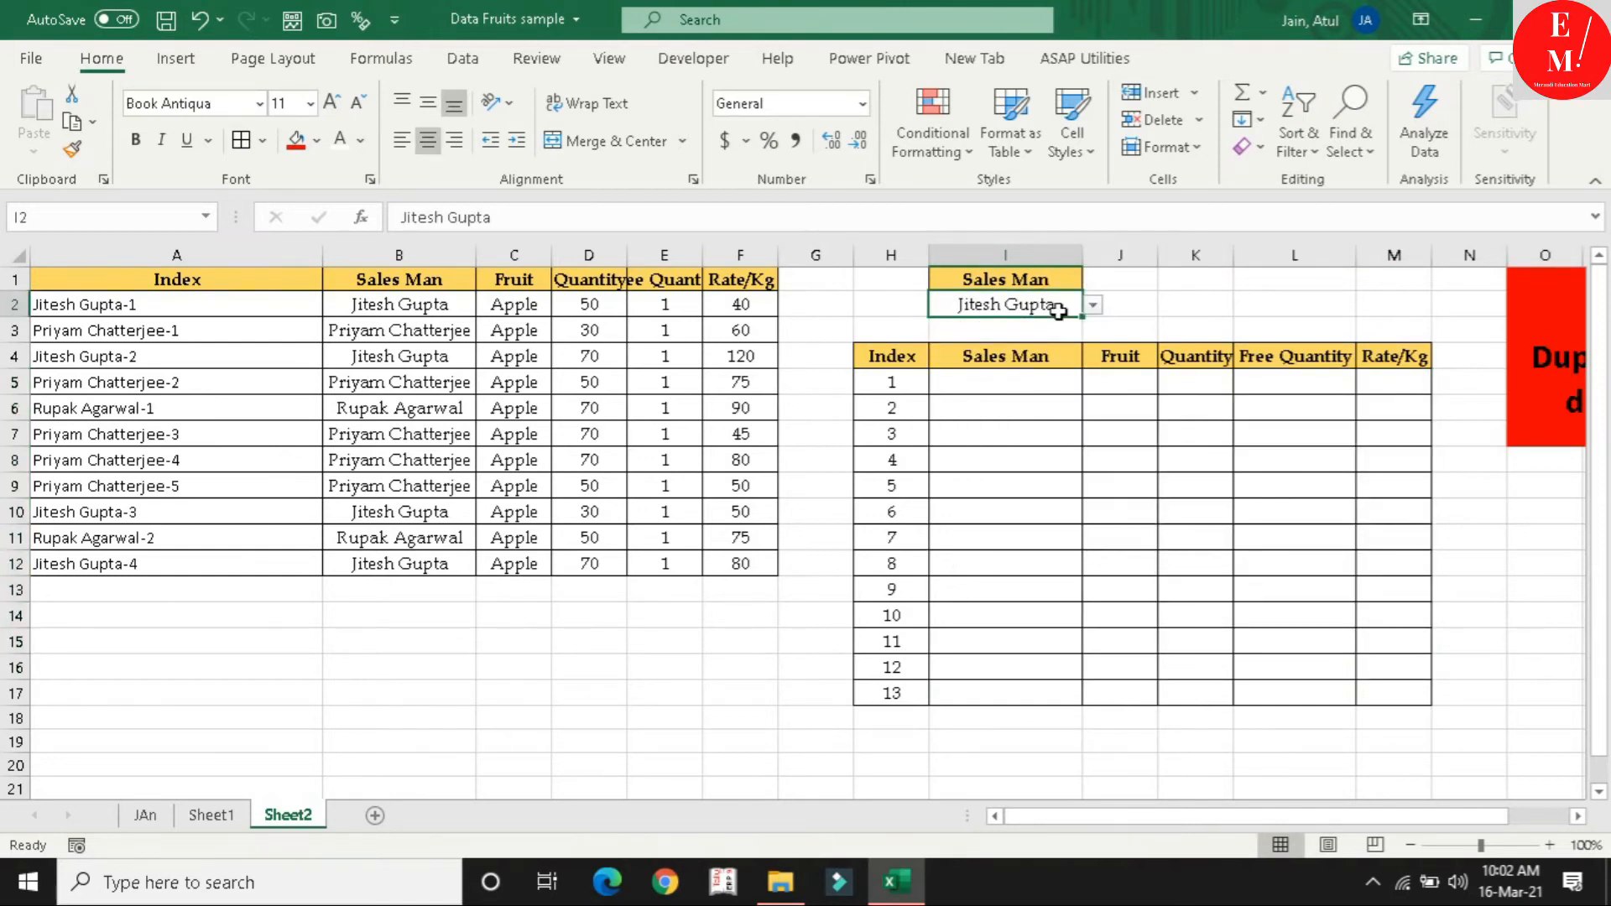
pyautogui.moveTo(1045, 382)
pyautogui.mouseDown()
pyautogui.moveTo(1334, 403)
pyautogui.moveTo(1403, 384)
pyautogui.mouseUp()
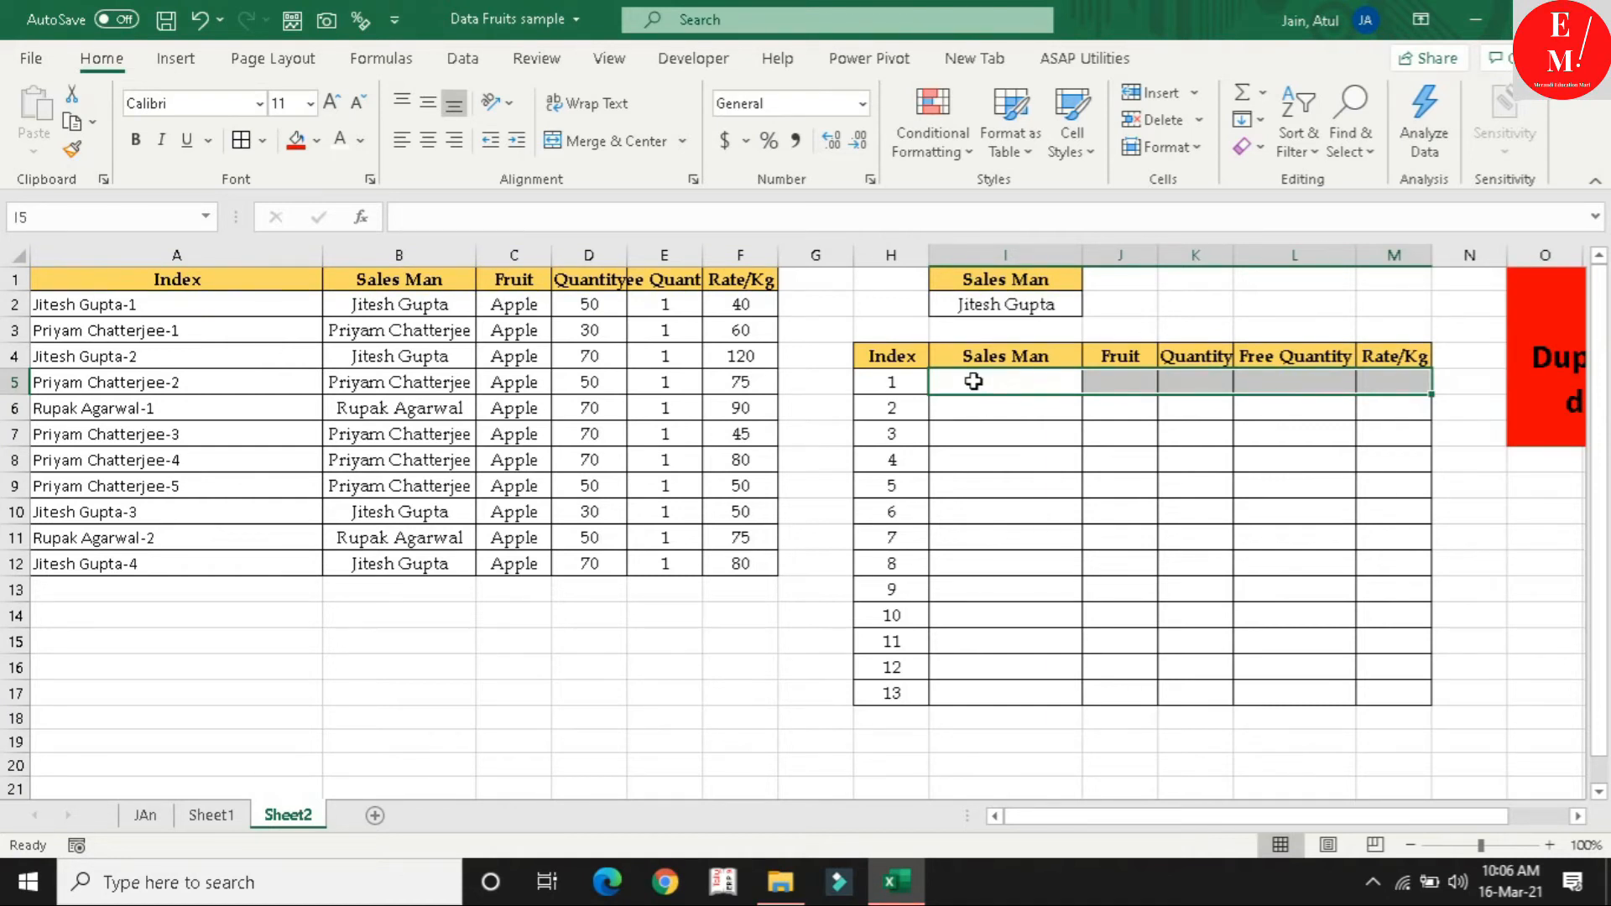
pyautogui.click(974, 383)
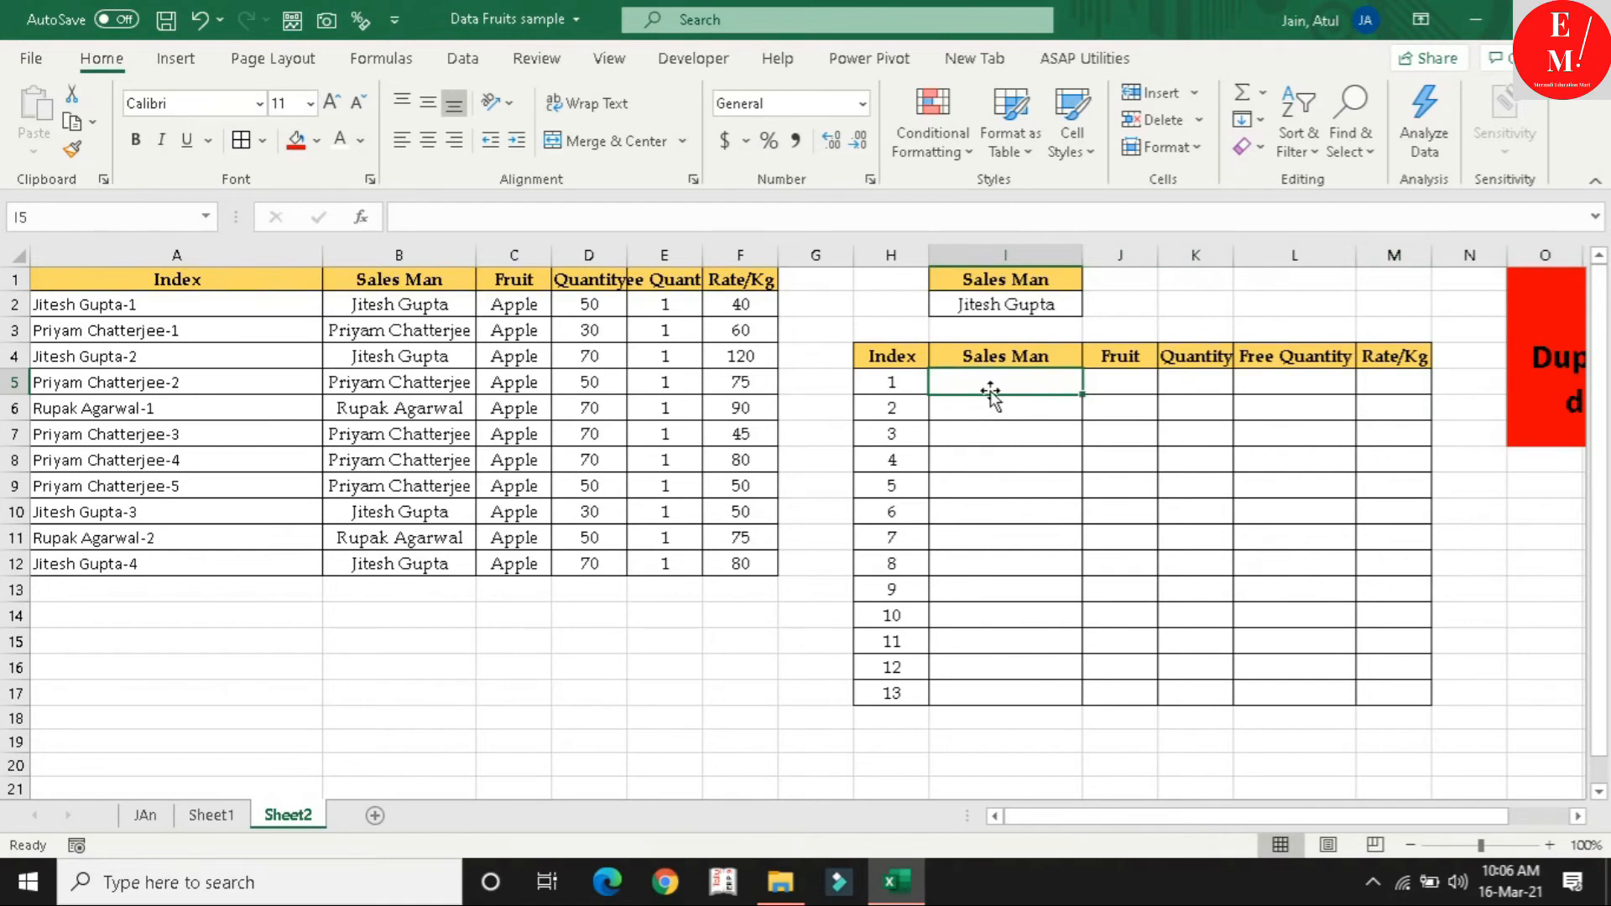
pyautogui.moveTo(1012, 379); pyautogui.dragTo(1388, 694)
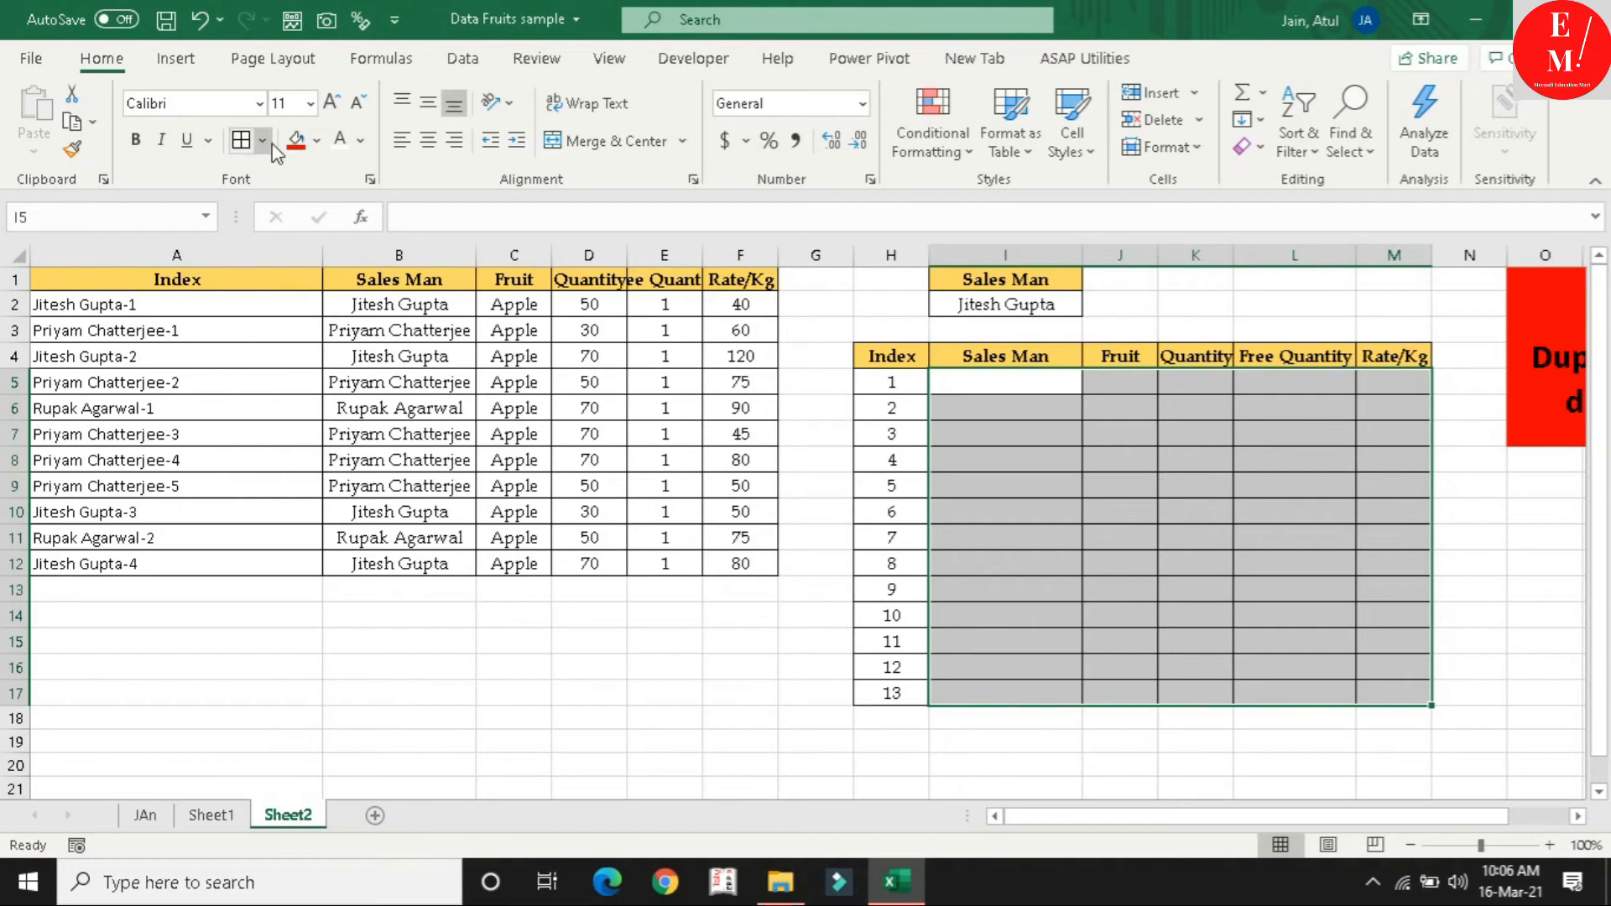
pyautogui.click(1054, 387)
# Begin a VLOOKUP formula across I5:M5 with the lookup value $I$2&"-"&H5
pyautogui.moveTo(1050, 382); pyautogui.dragTo(1393, 384)
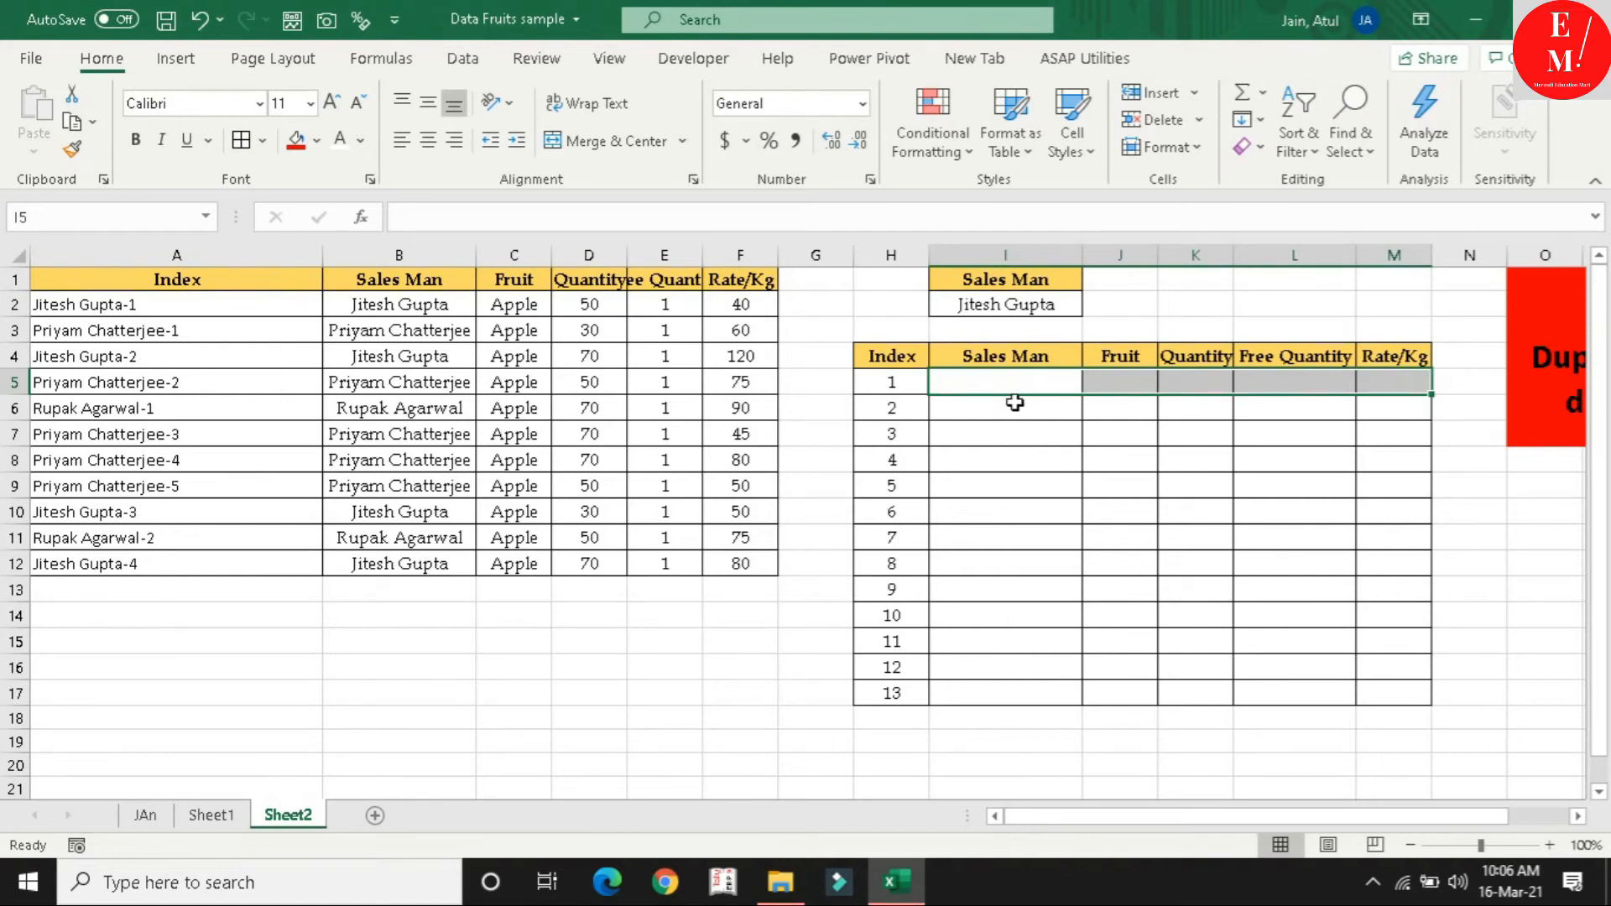
pyautogui.write('=')
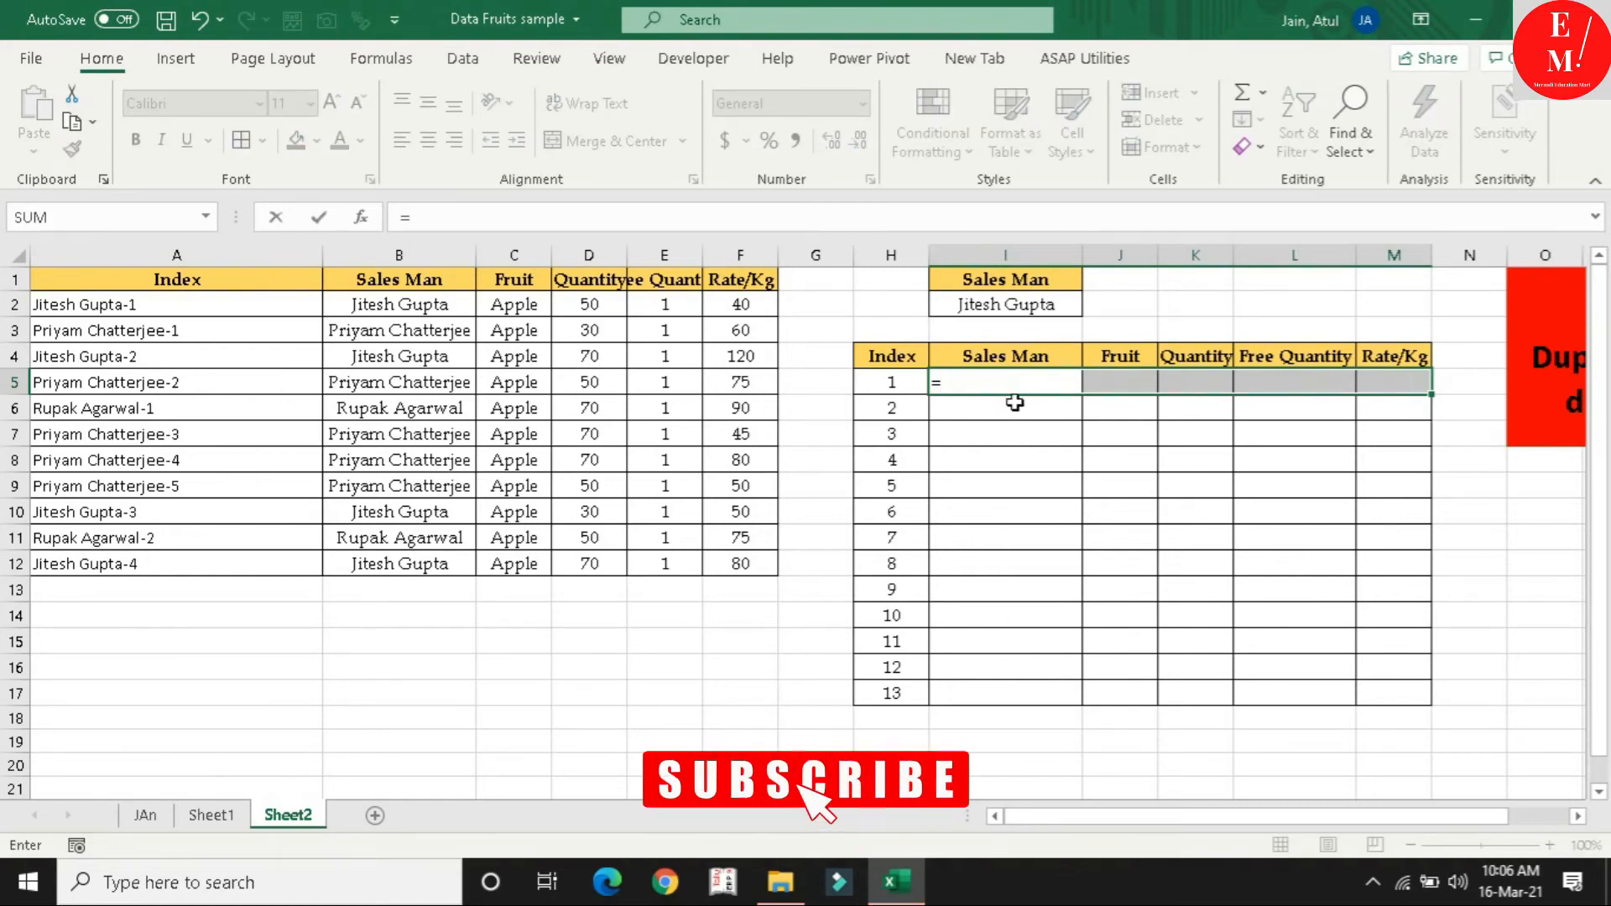
pyautogui.write('vlo')
pyautogui.doubleClick(996, 408)
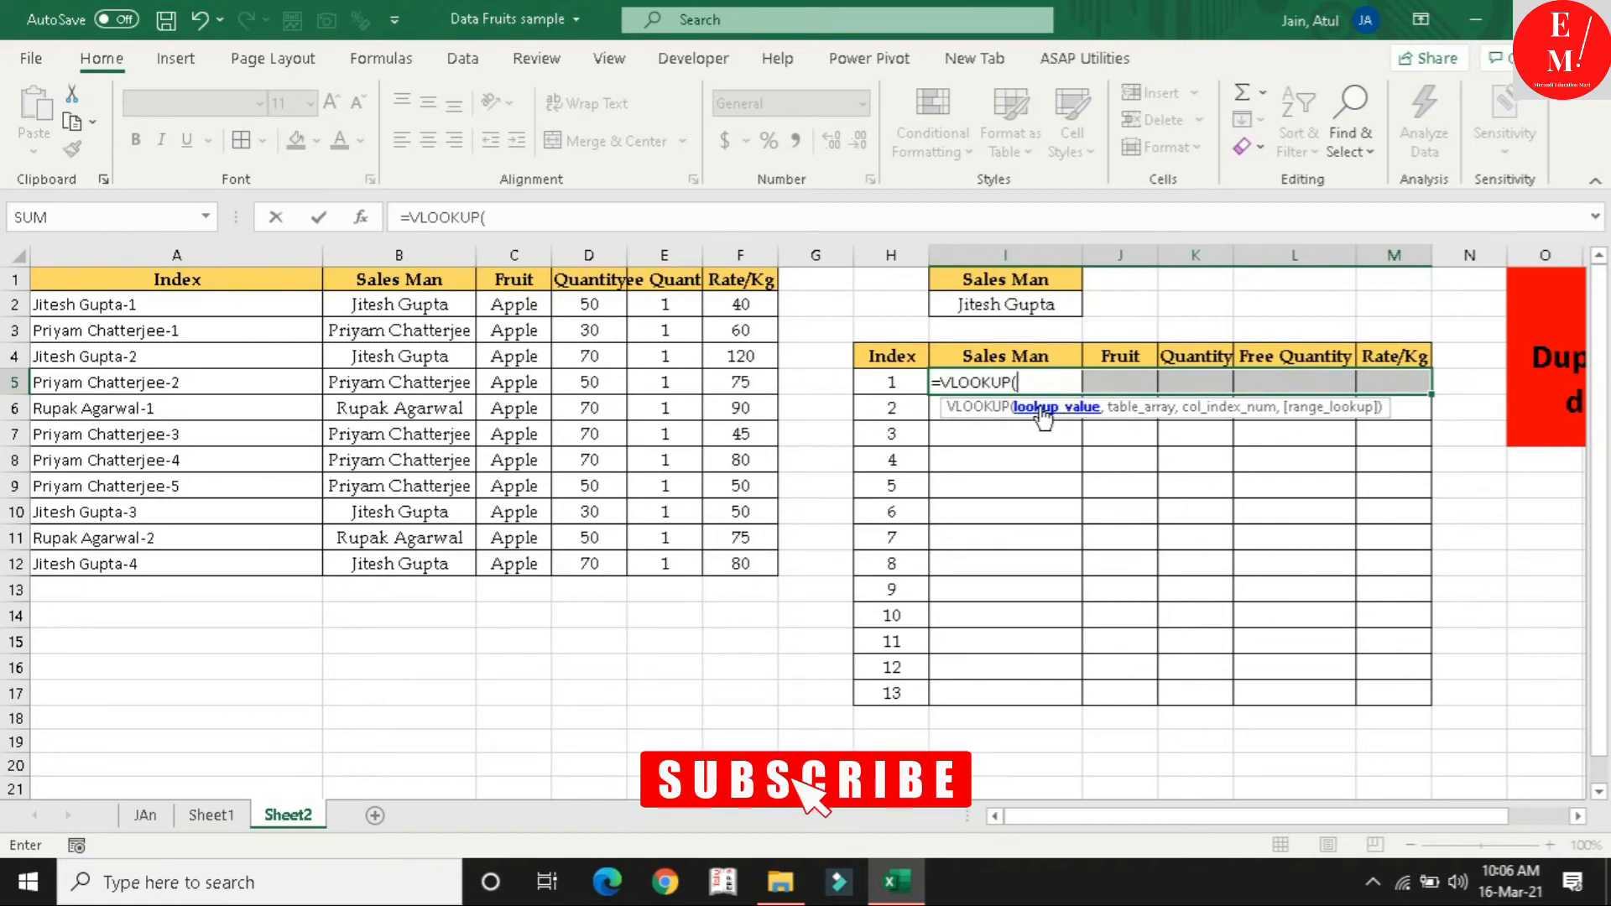
pyautogui.click(997, 305)
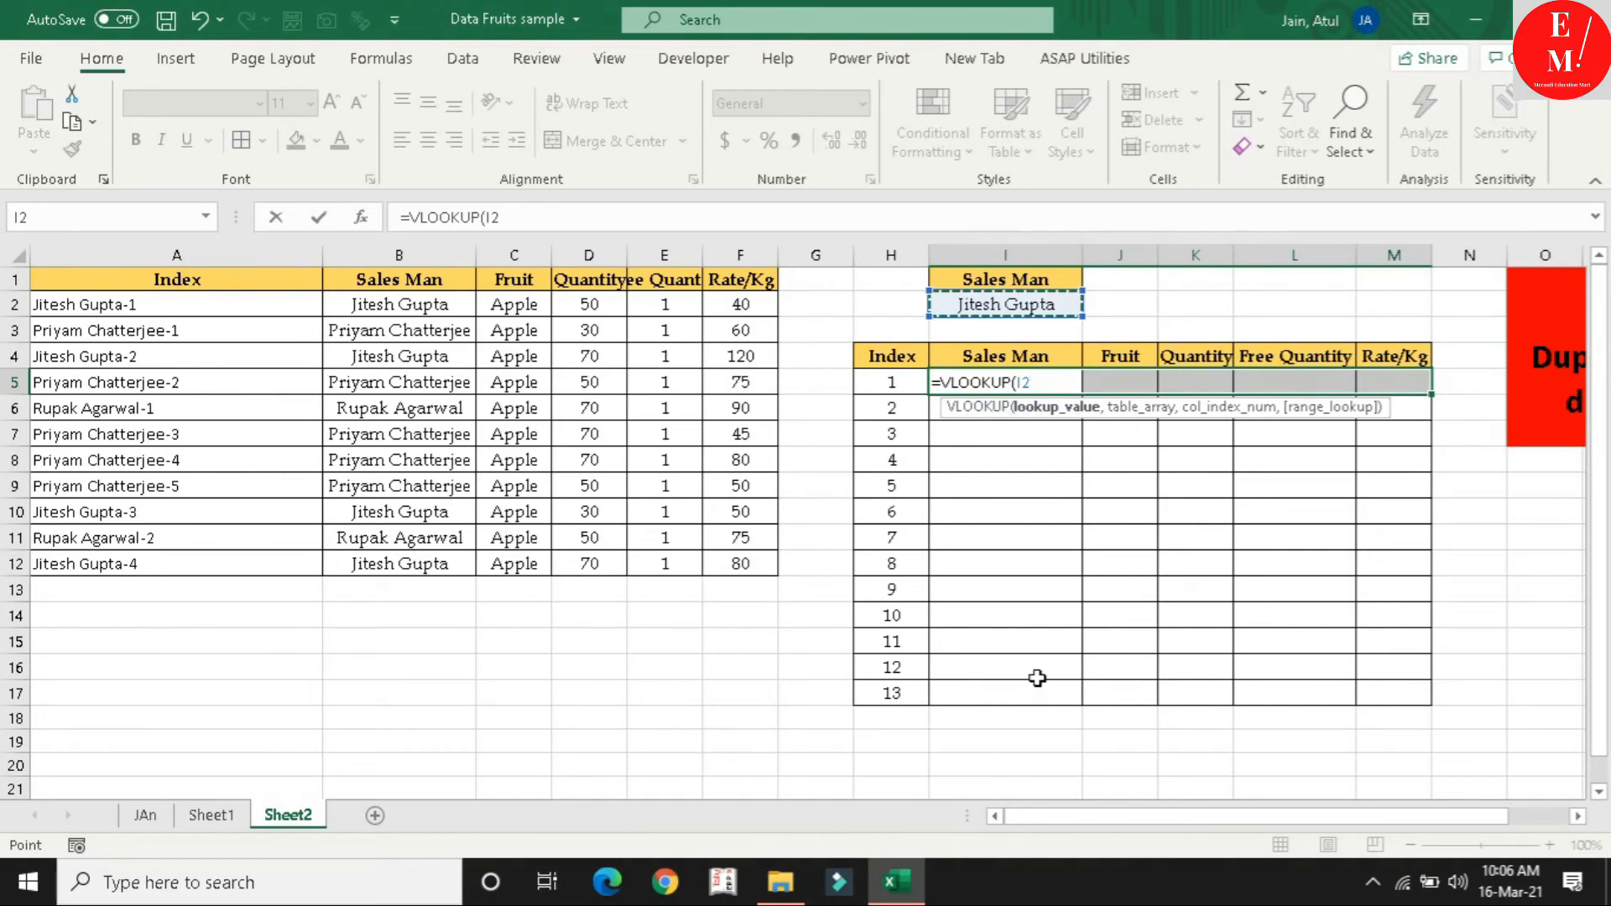
pyautogui.press('F4')
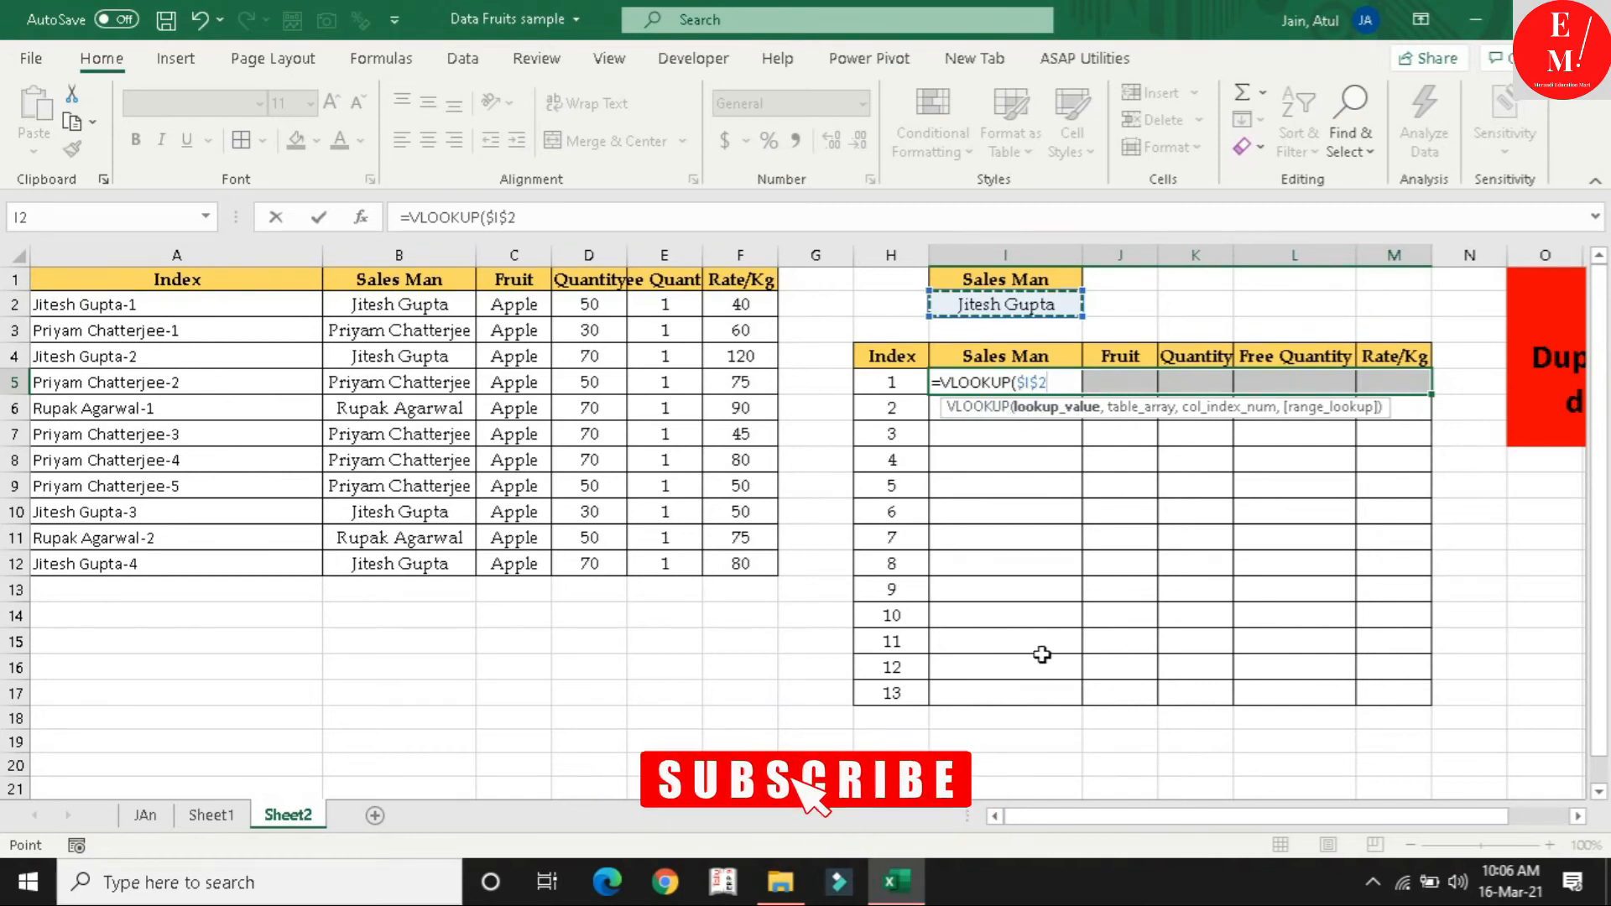
pyautogui.write('&"-')
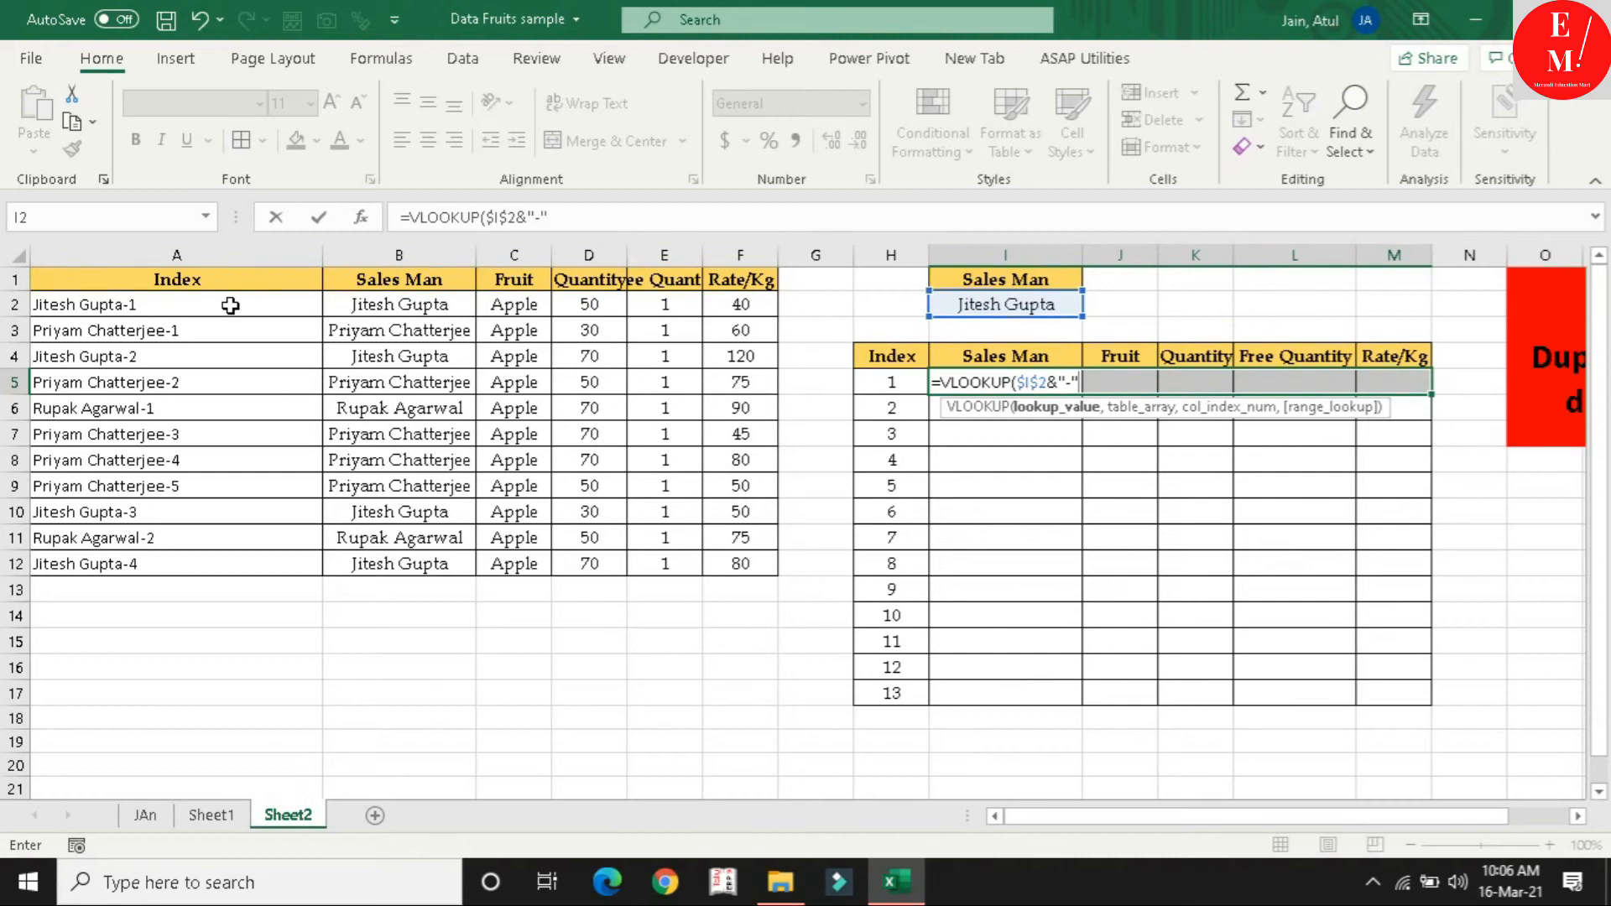
pyautogui.write('"&')
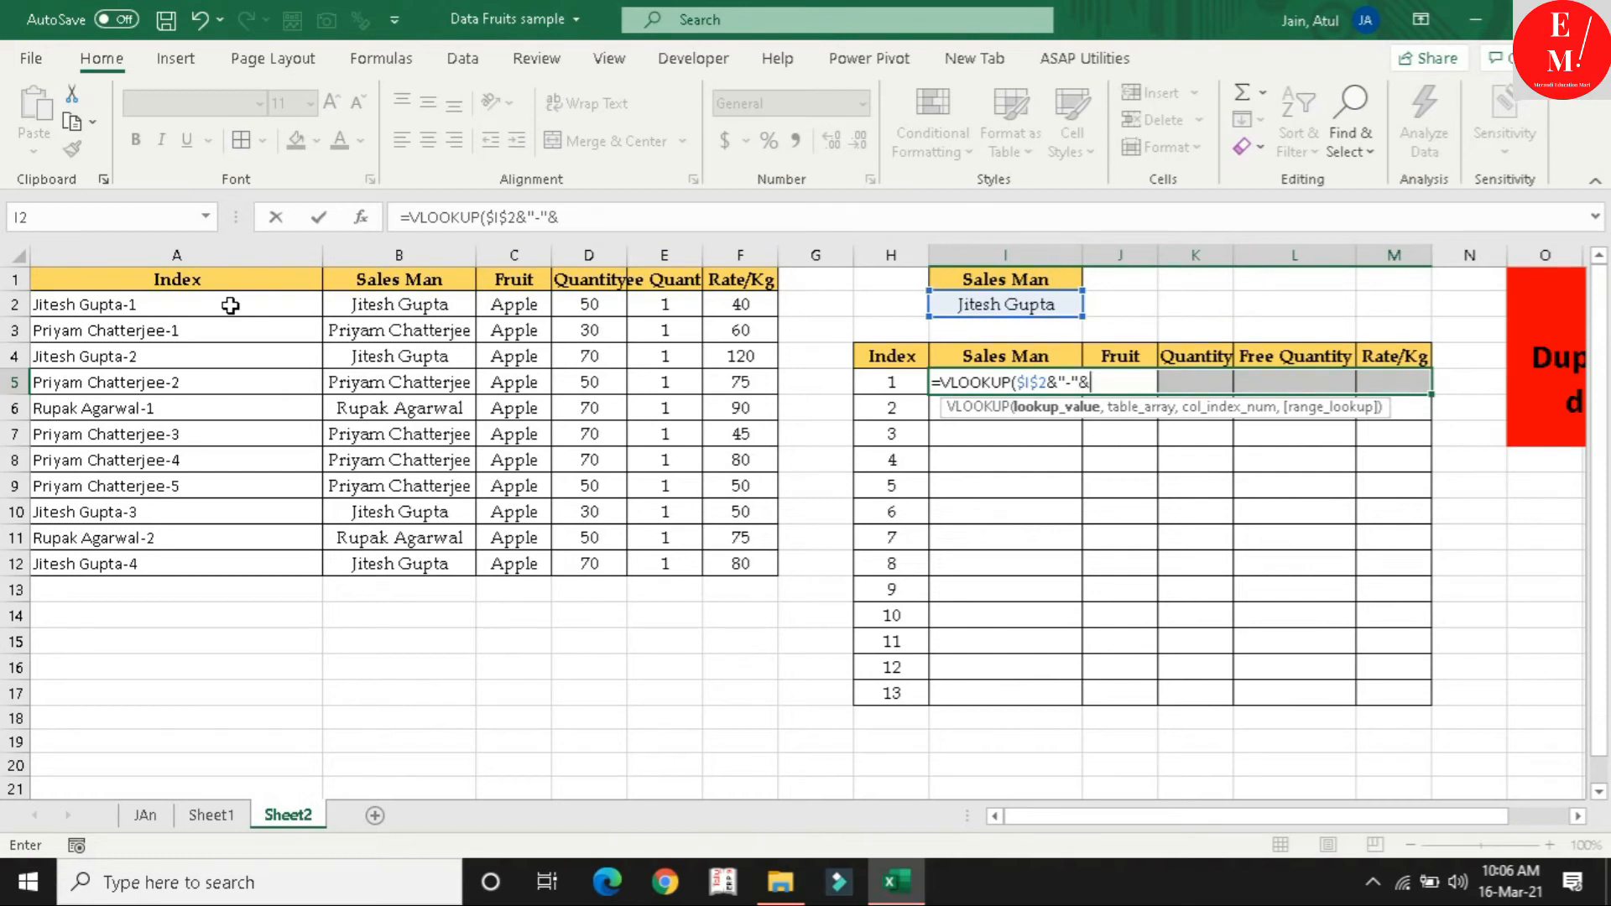
pyautogui.click(887, 388)
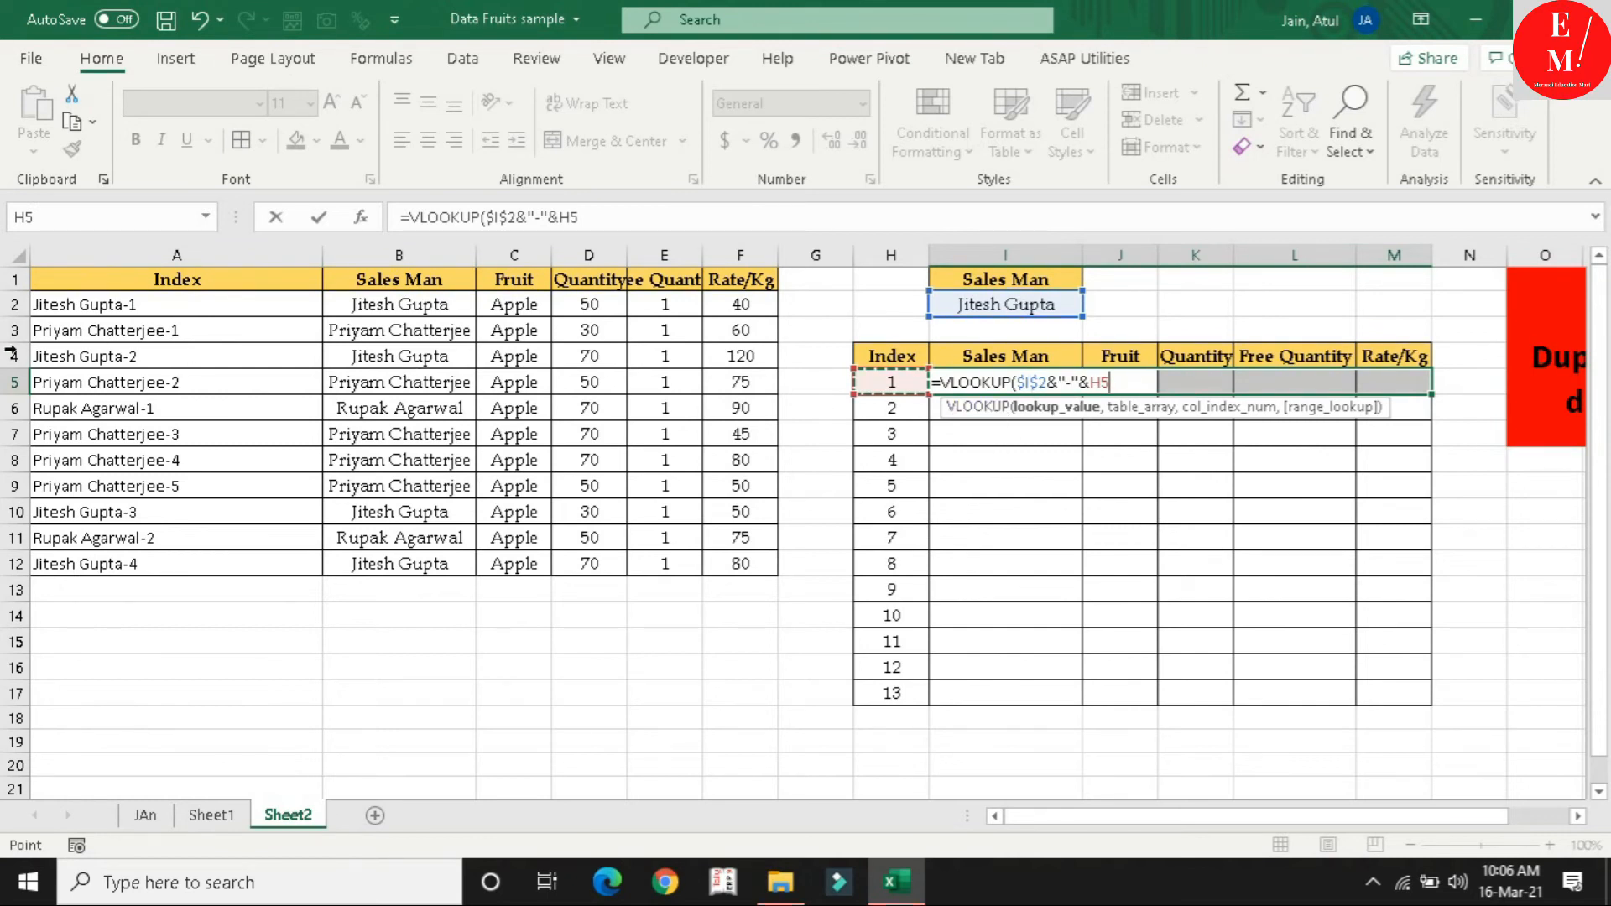
# Complete the VLOOKUP arguments with table range A1:F12, column numbers {2,3,4,5,6} and 0 for an exact match
pyautogui.write(',')
pyautogui.moveTo(216, 276); pyautogui.dragTo(726, 572)
pyautogui.write(',')
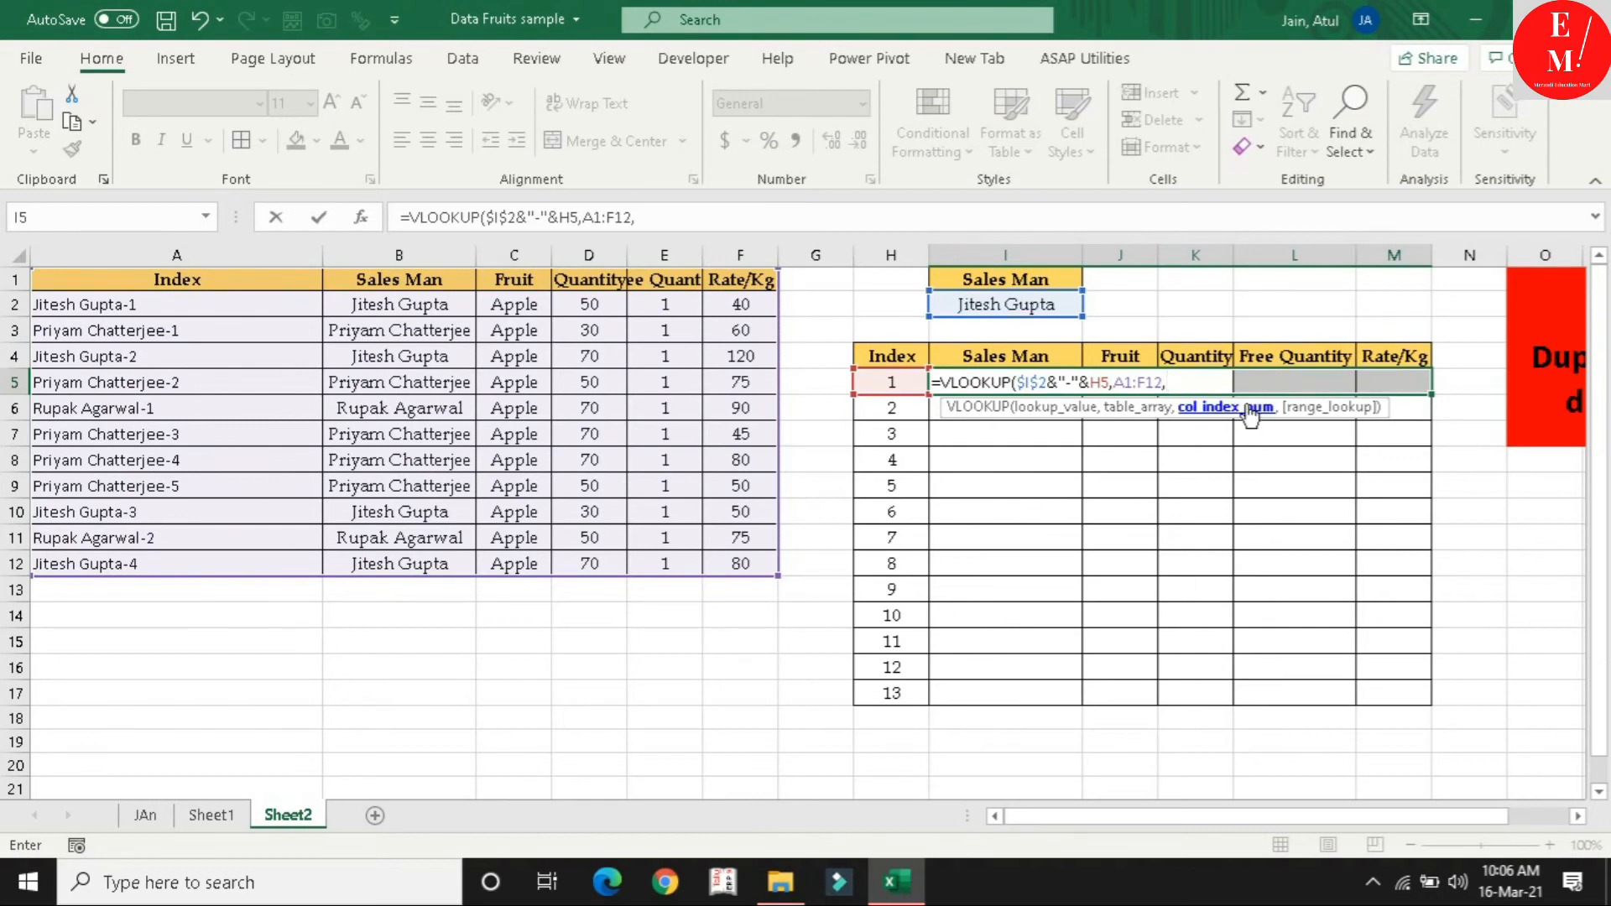
pyautogui.write('{2,3,4,5,6')
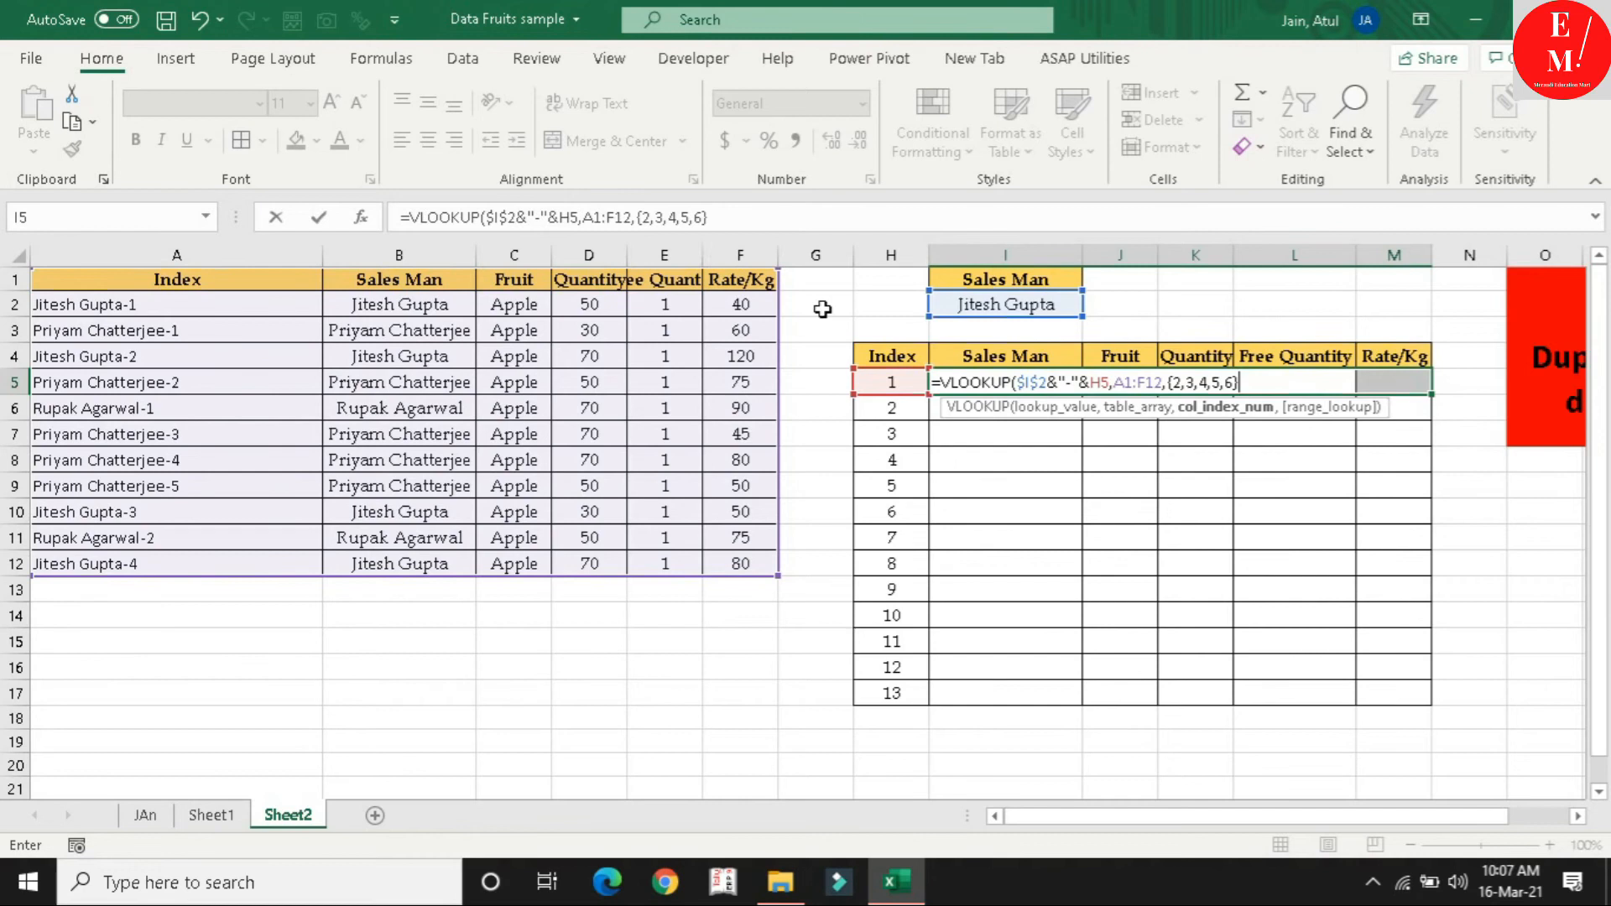
pyautogui.write(',')
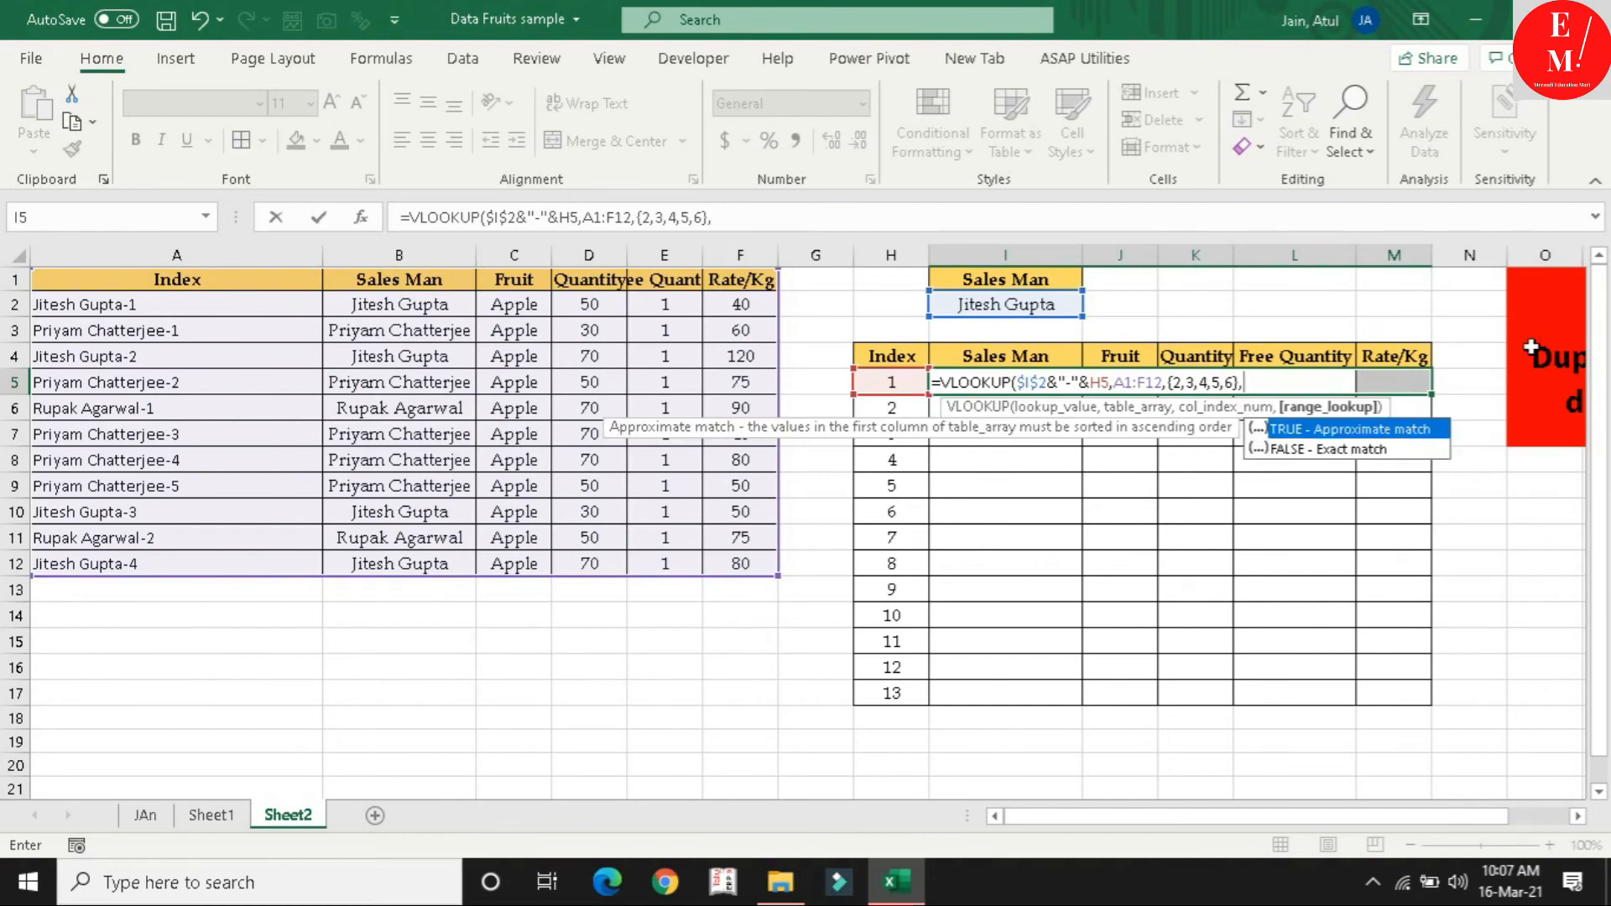
pyautogui.write('0)')
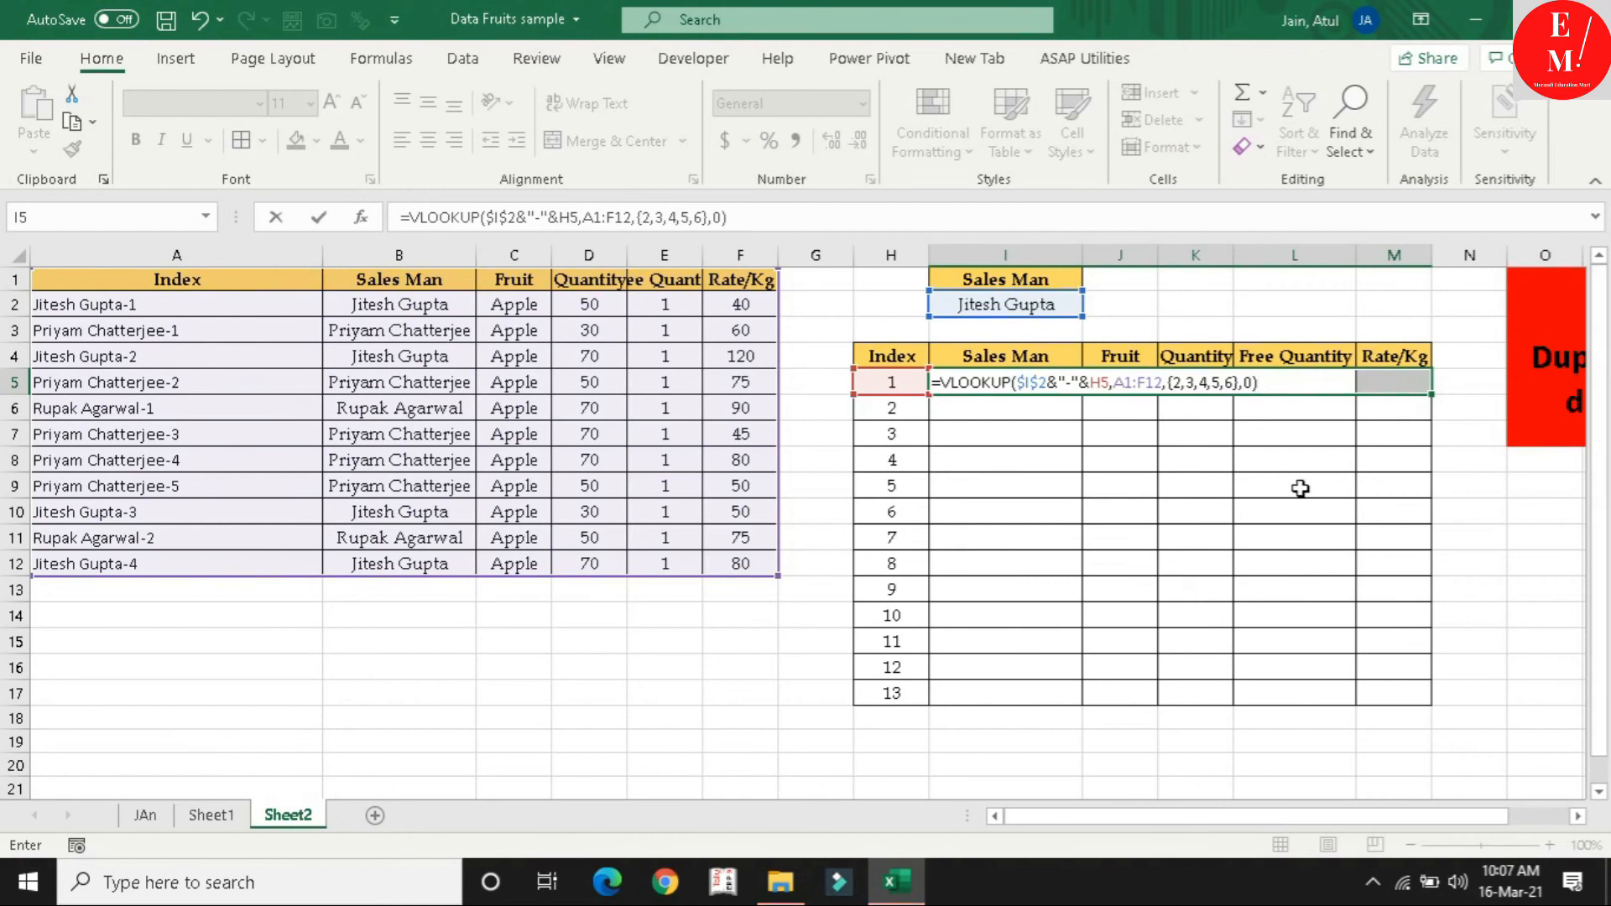
# Make the VLOOKUP table range absolute as $A$1:$F$12 and enter the formula as an array formula in I5:M5
pyautogui.moveTo(1116, 382); pyautogui.dragTo(1163, 382)
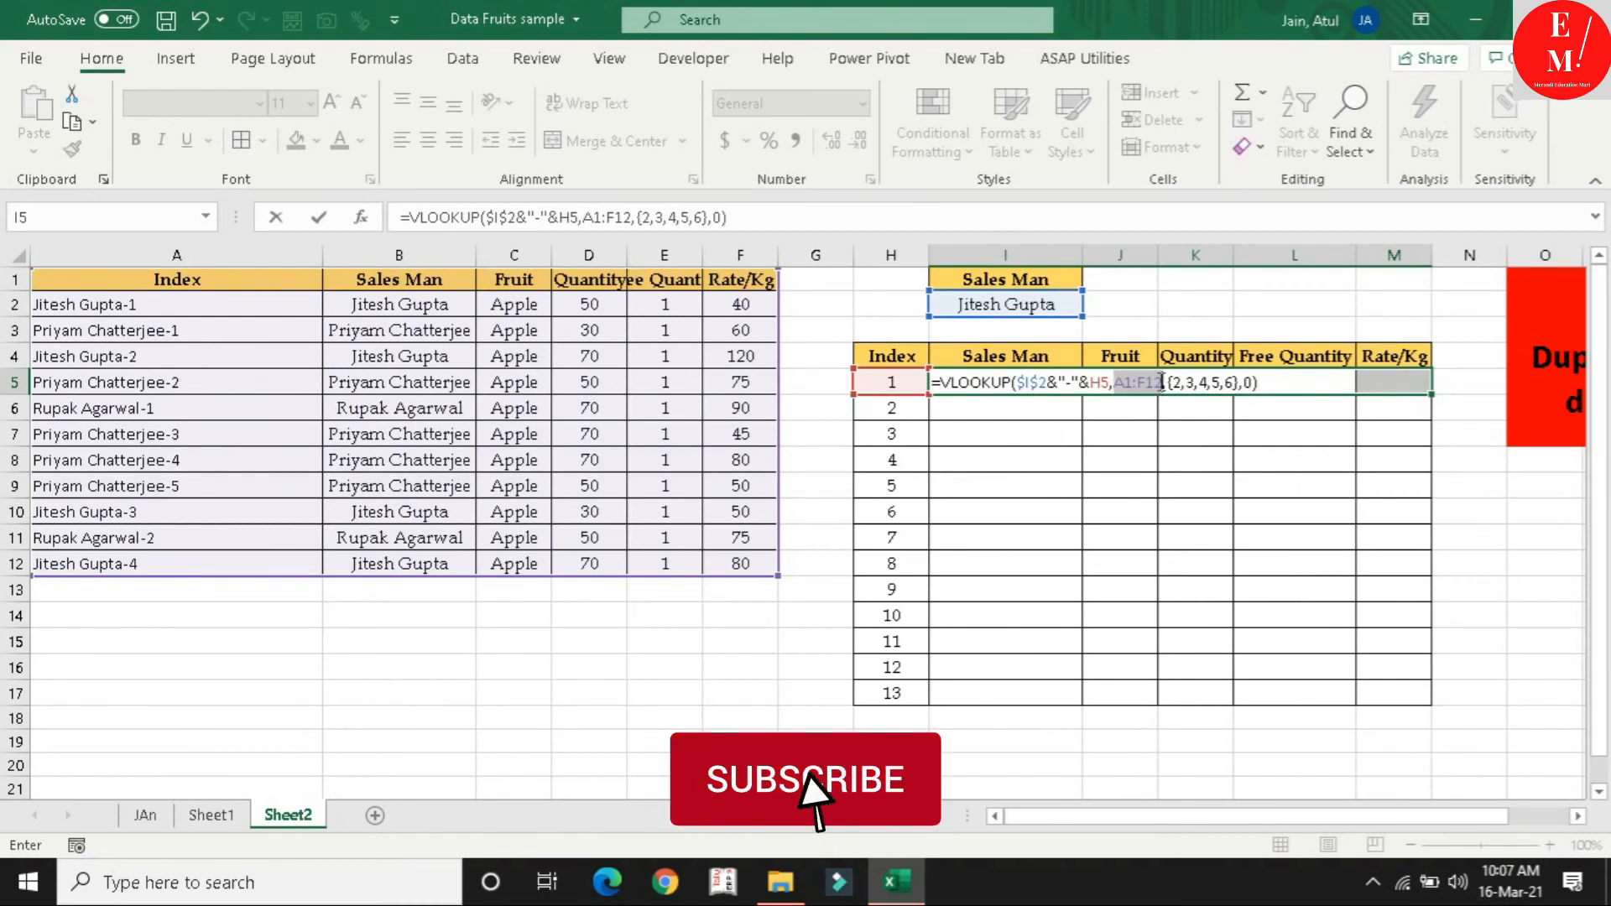
pyautogui.press('F4')
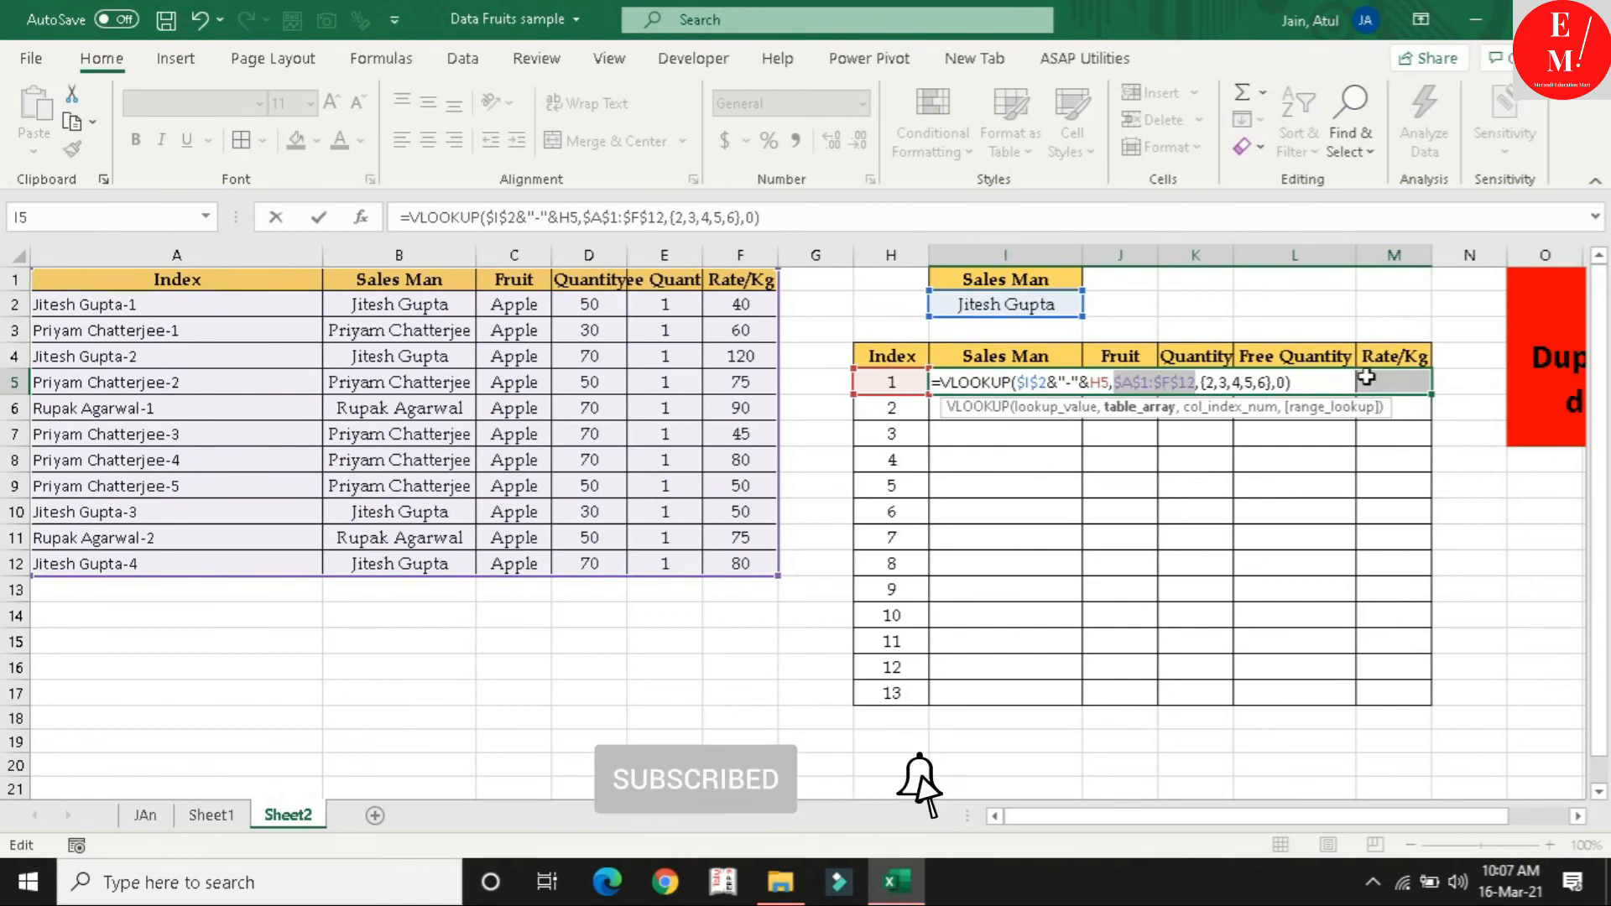
pyautogui.click(1328, 382)
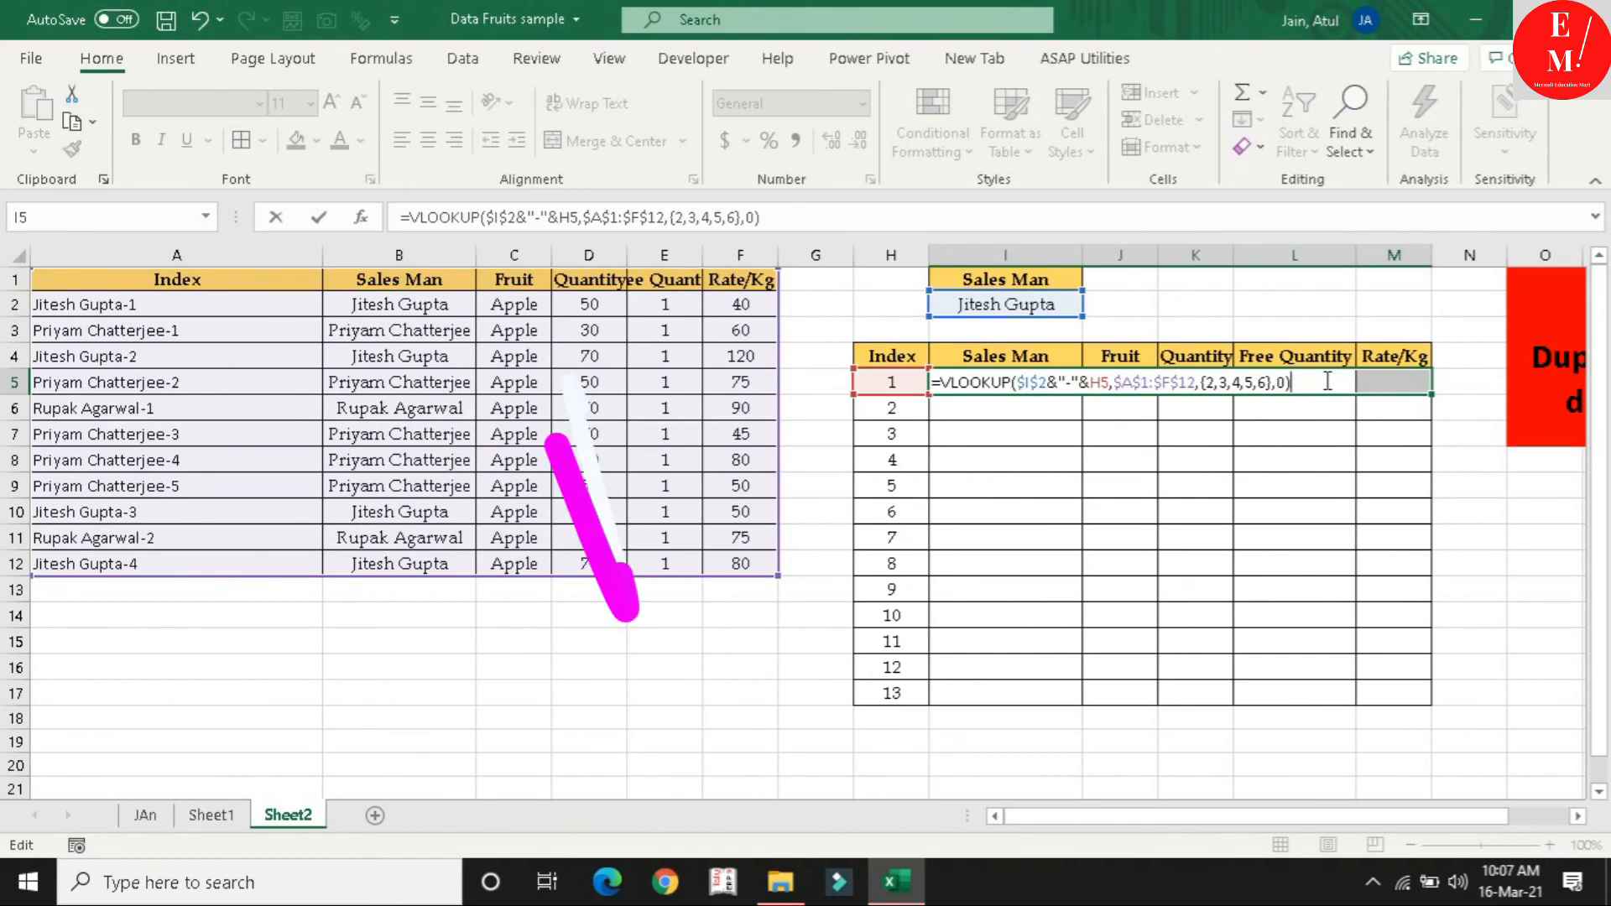
pyautogui.hotkey('ctrl', 'shift', 'Return')
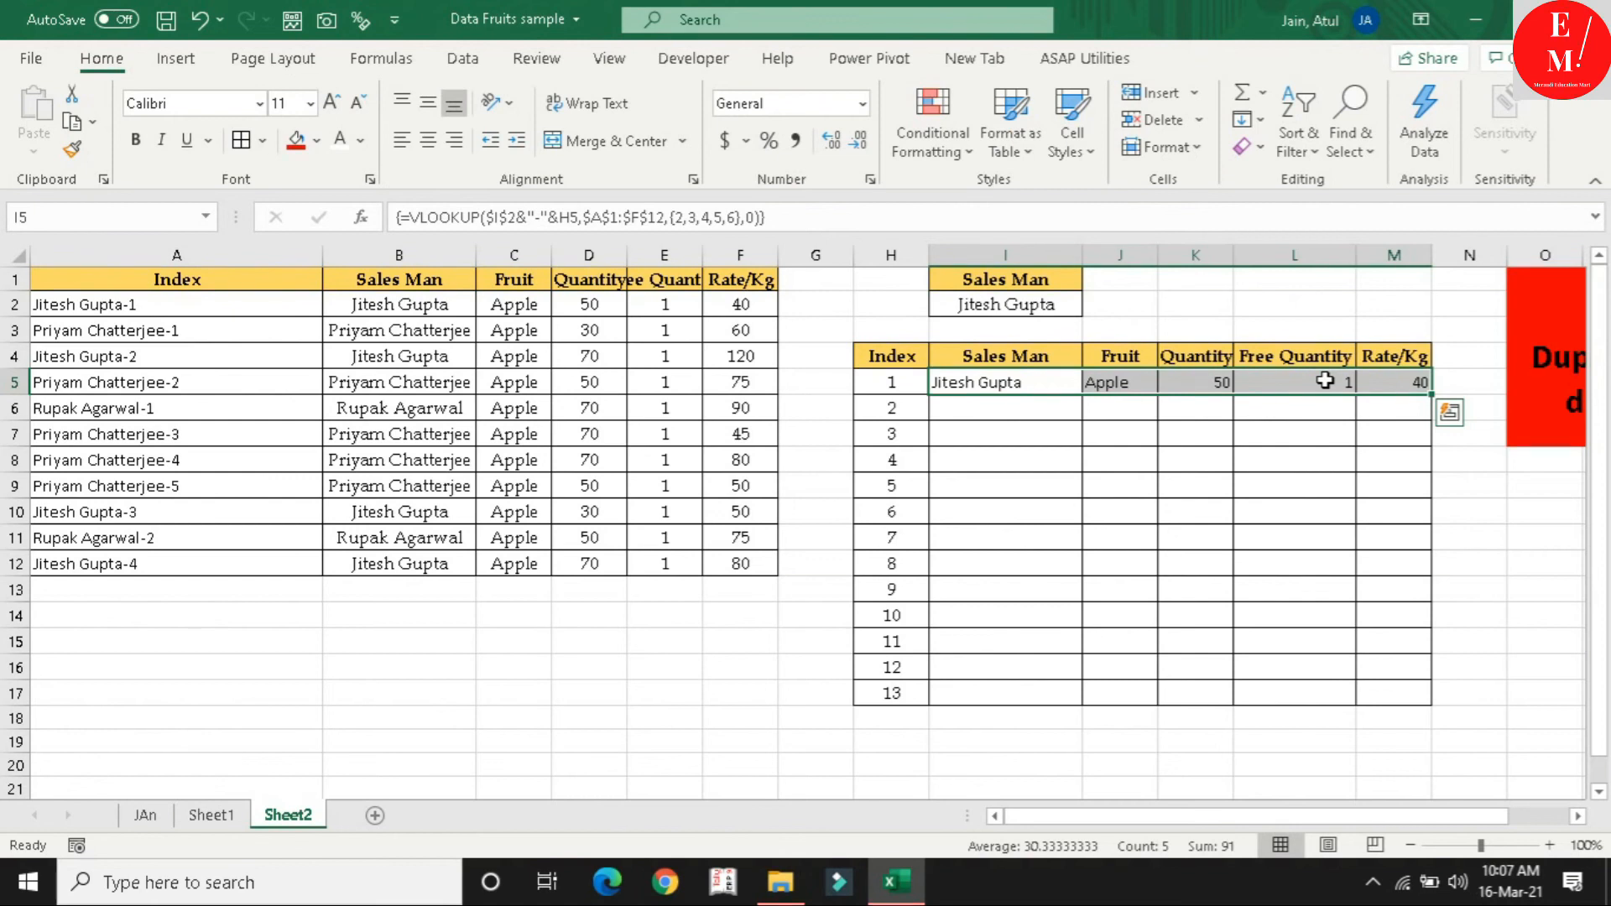
# Compare the first result with source row A2:F2 and fill the I5:M5 array formula down through row 17
pyautogui.moveTo(235, 304); pyautogui.dragTo(730, 302)
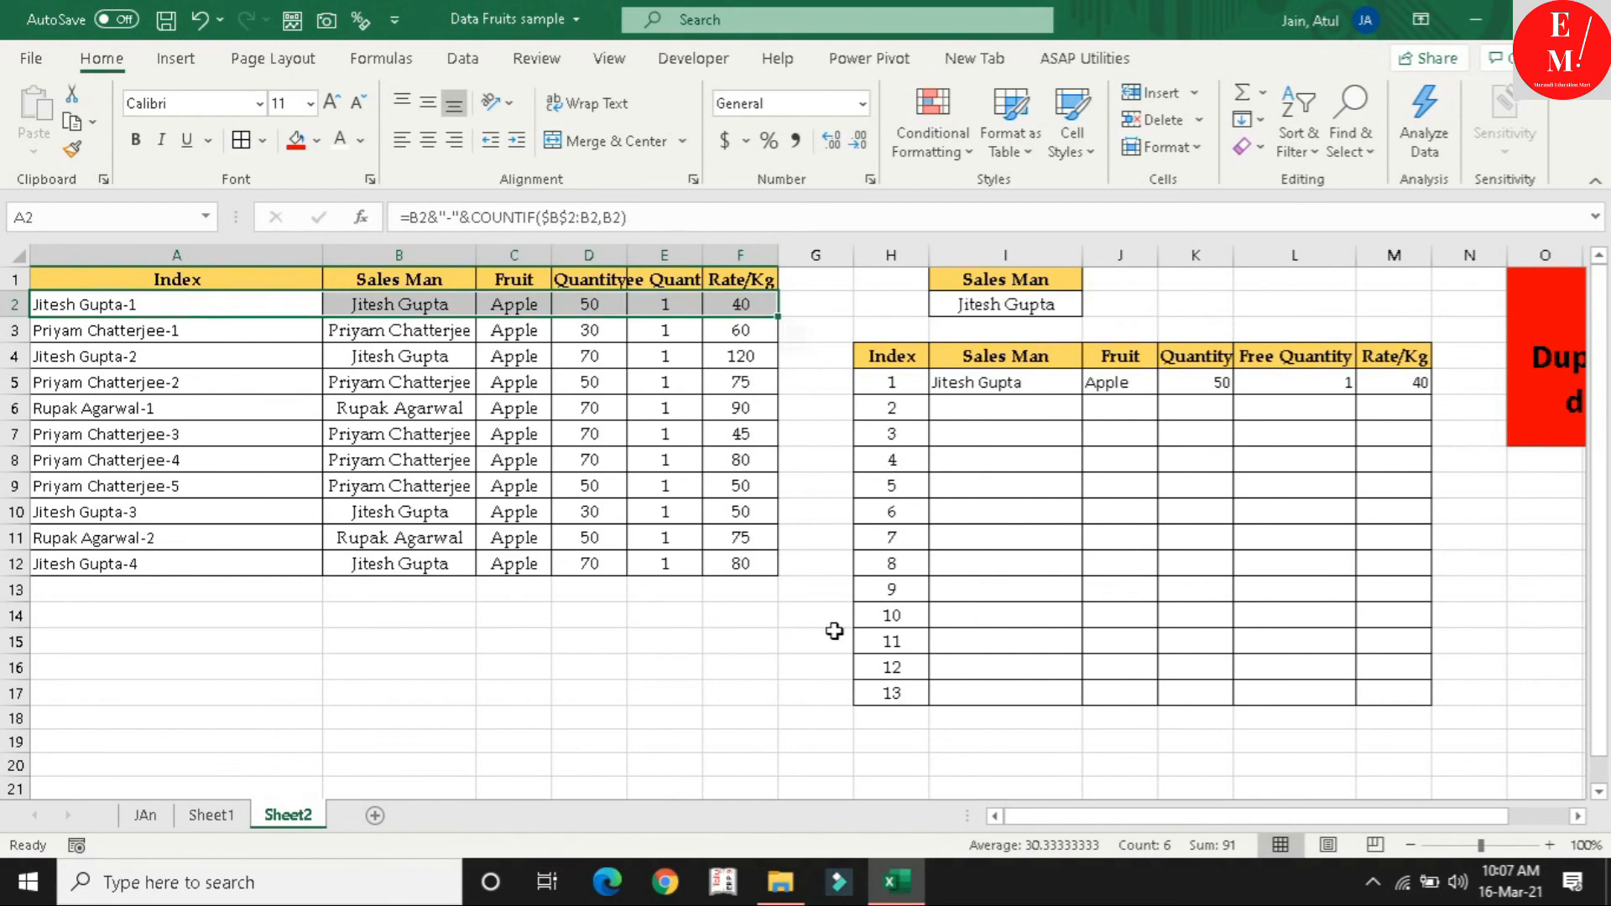
pyautogui.moveTo(1069, 385); pyautogui.dragTo(1427, 701)
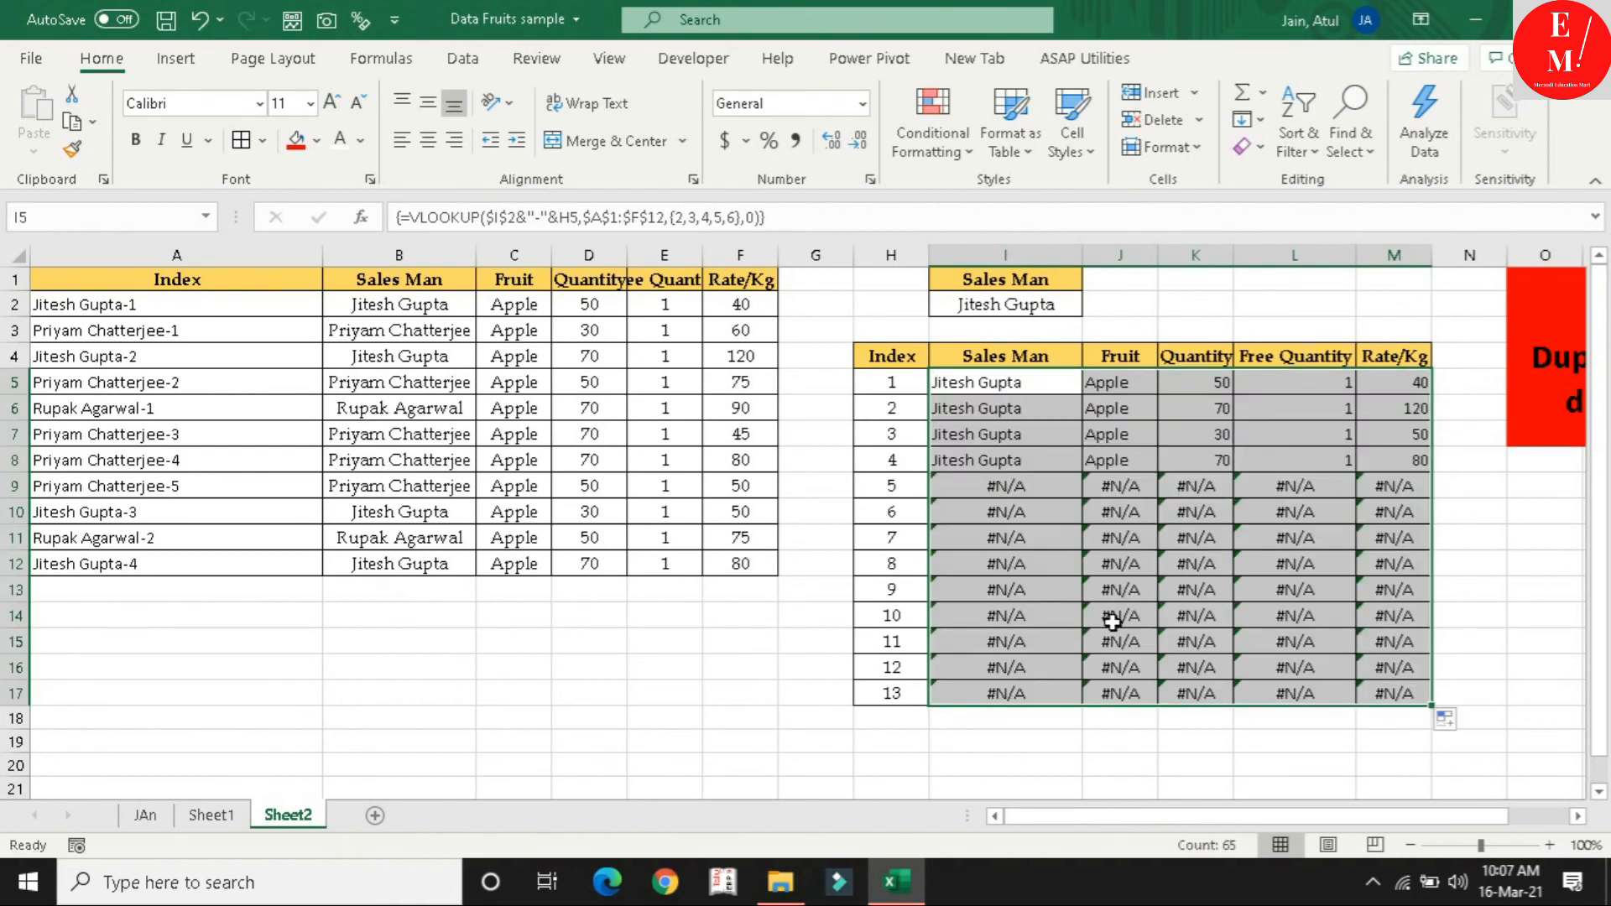
pyautogui.moveTo(1002, 398); pyautogui.dragTo(1414, 465)
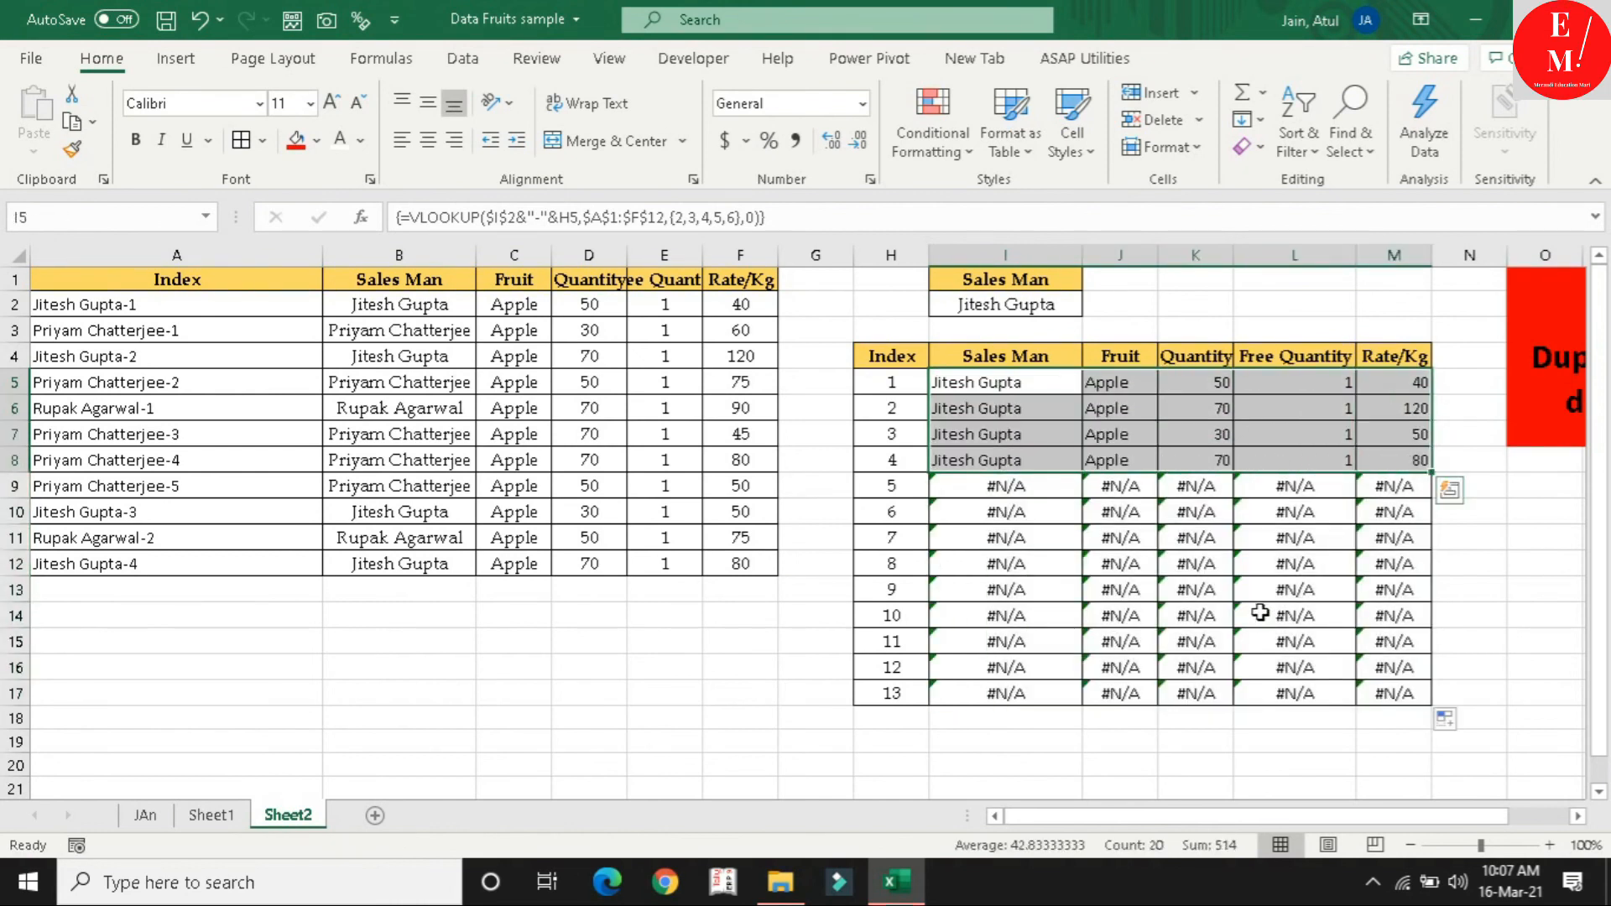
pyautogui.click(962, 388)
# Test the lookup by choosing the second and then the third salesman from the drop-down in I2
pyautogui.click(1039, 306)
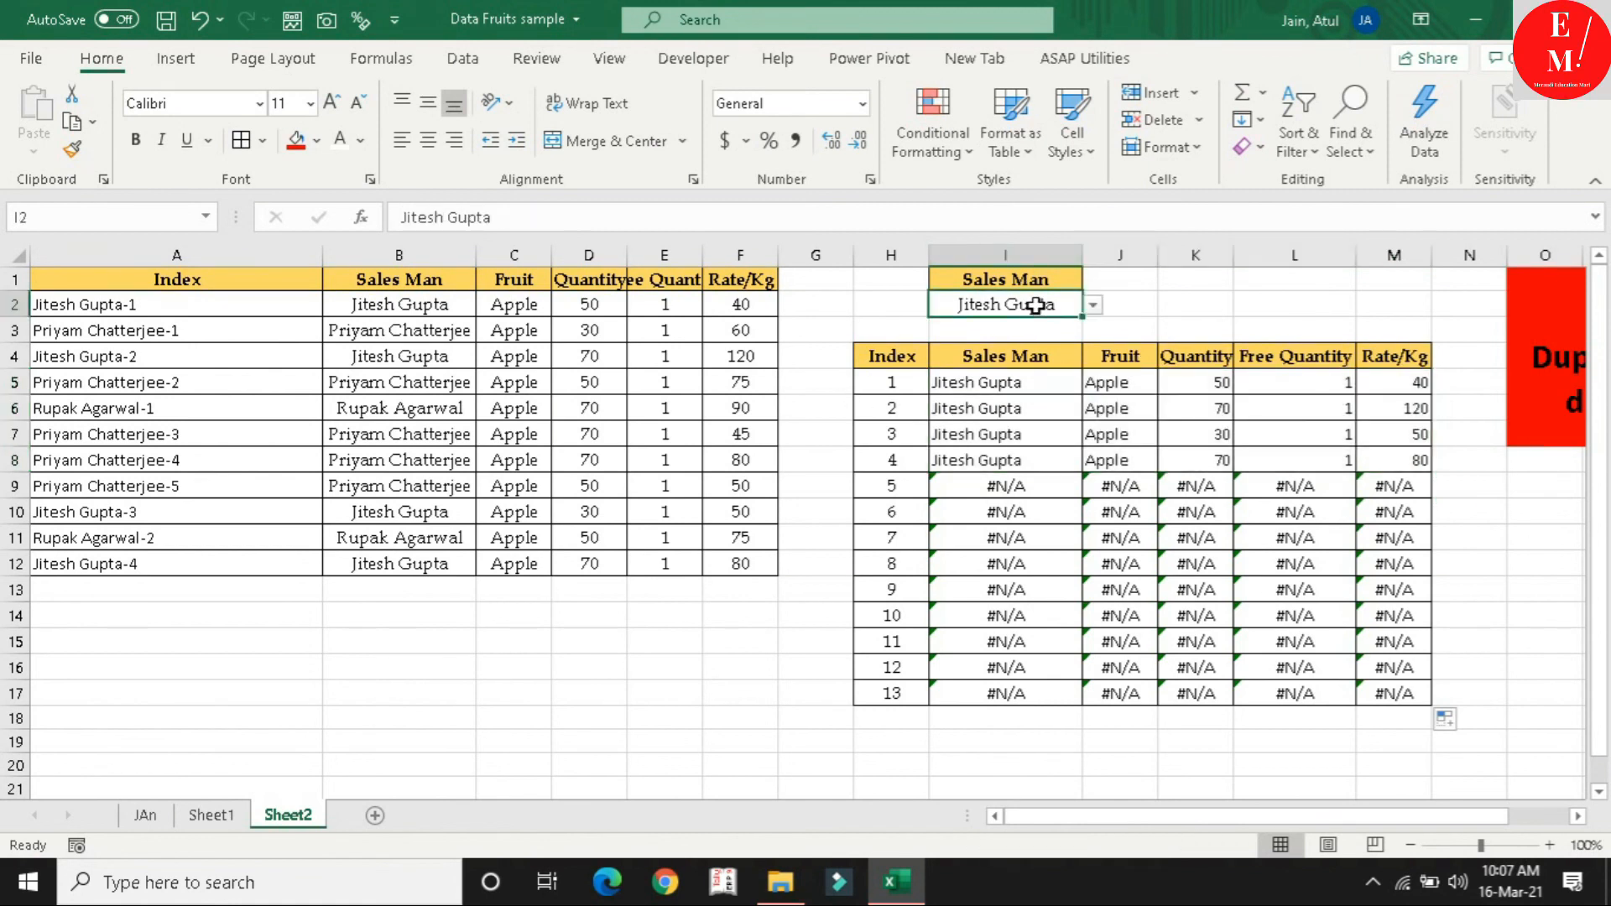
pyautogui.click(1095, 309)
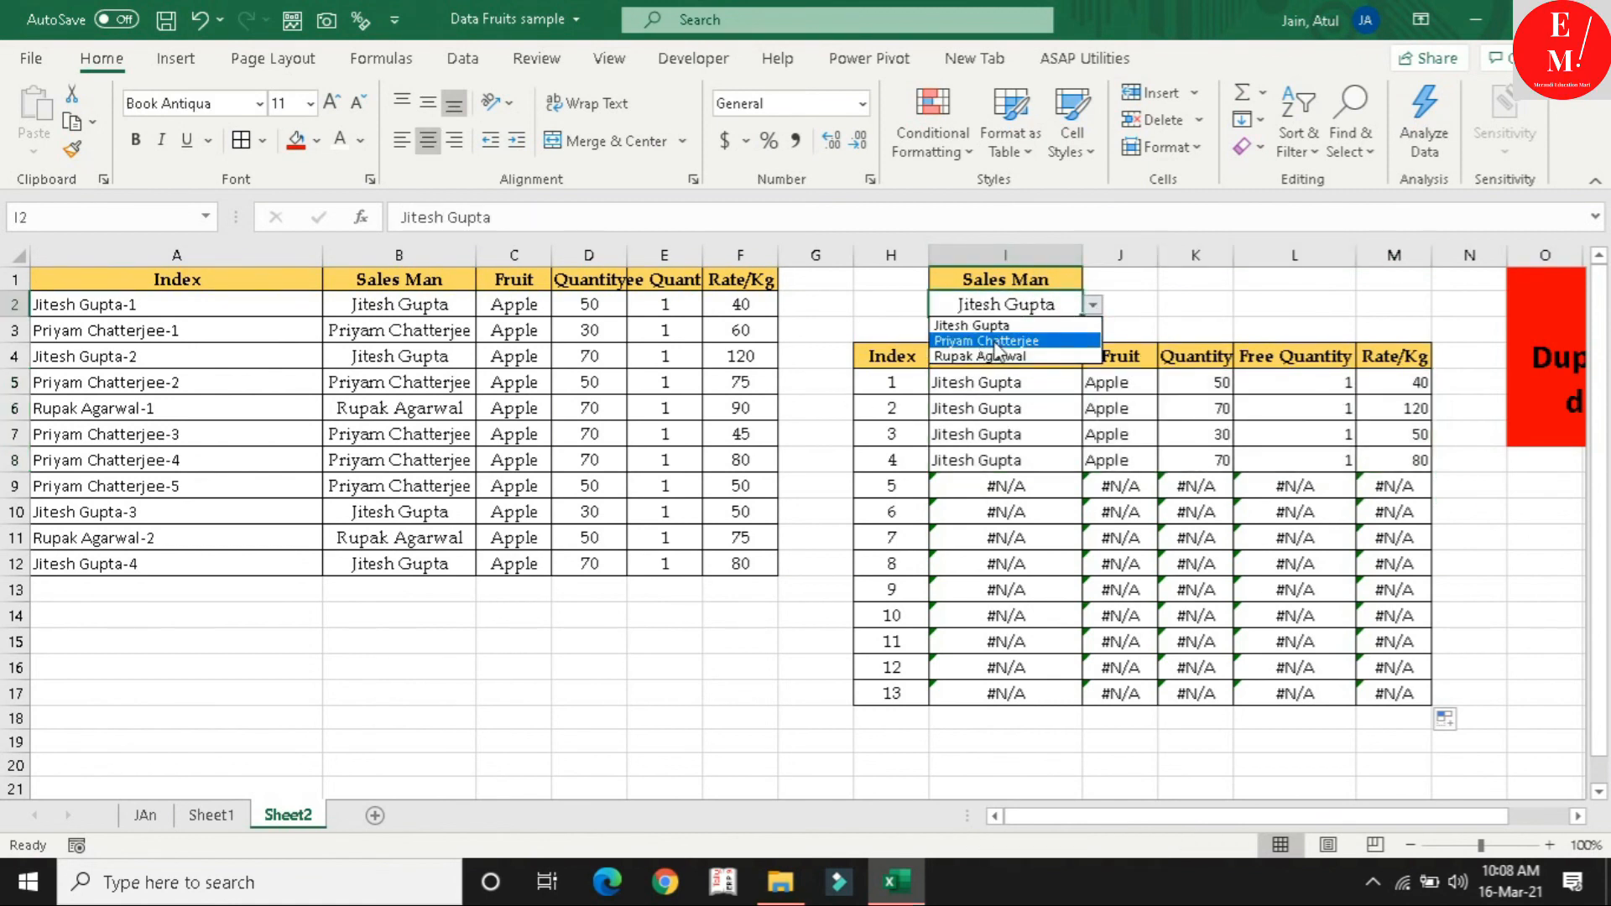
pyautogui.click(997, 341)
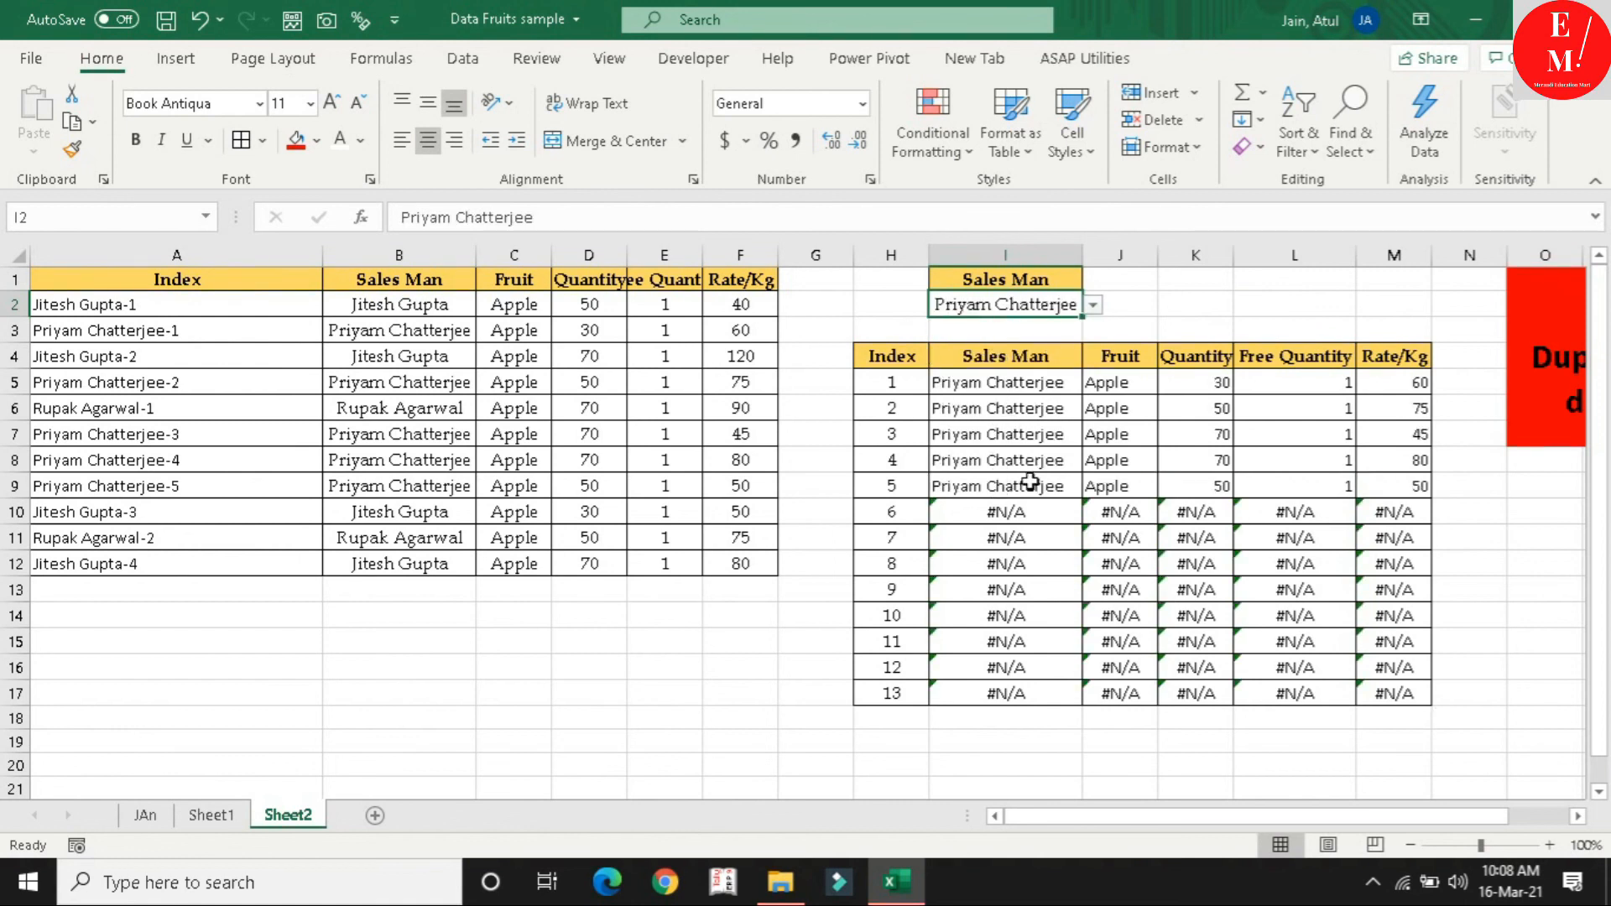
pyautogui.click(1094, 307)
pyautogui.click(997, 354)
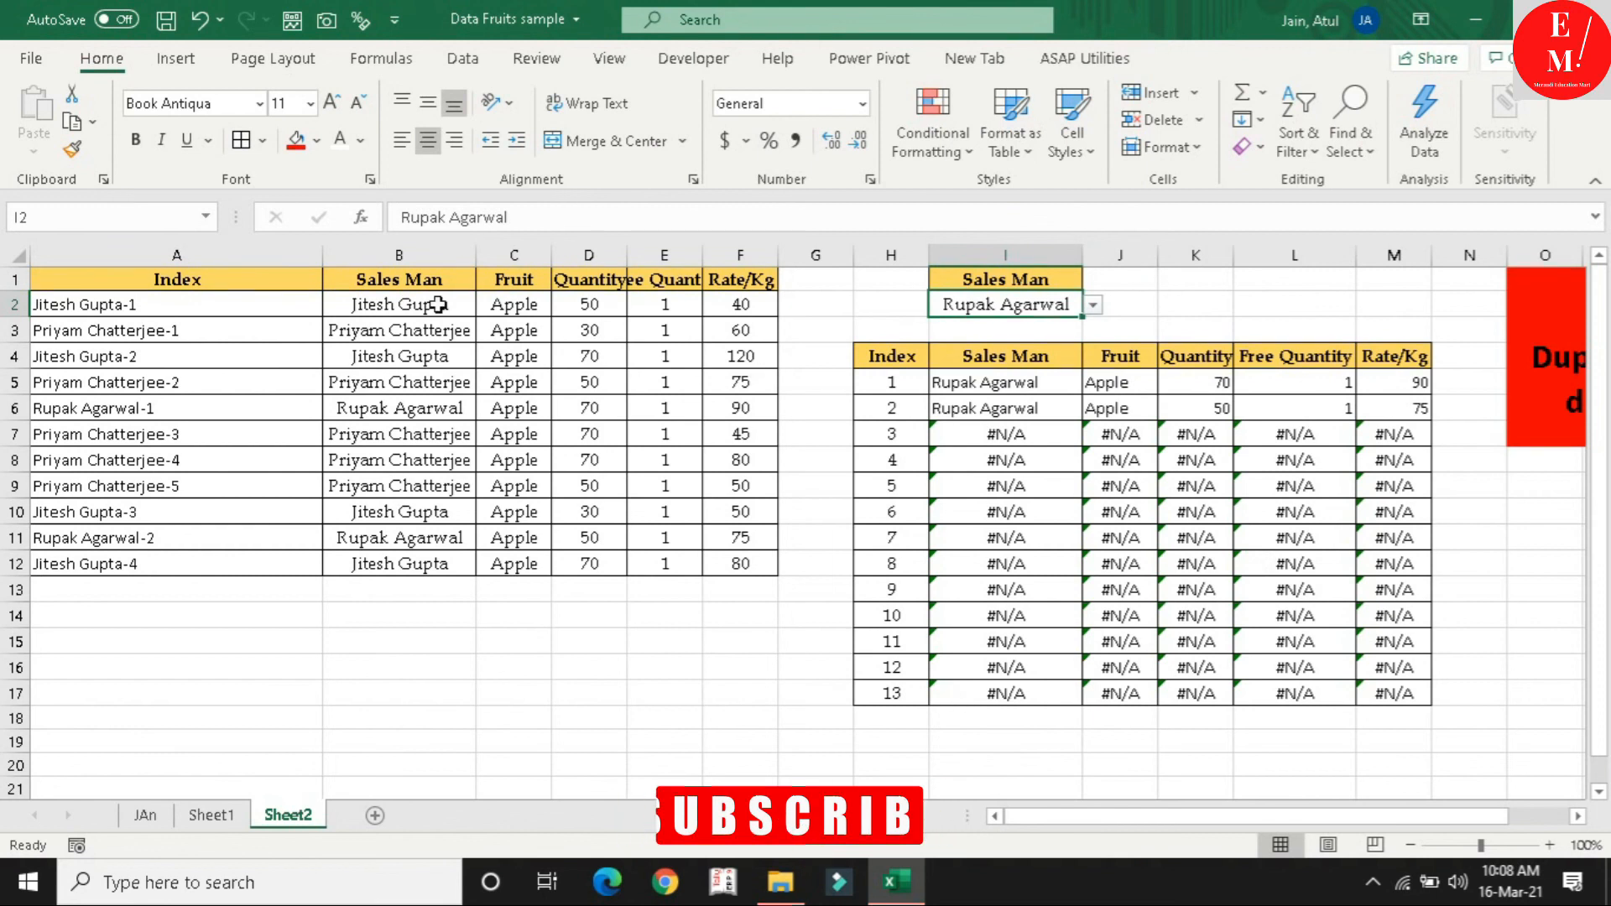
# Inspect the lookup table's rows and check the array formulas in I11 and J8
pyautogui.scroll(-2, 1393, 662)
pyautogui.moveTo(1041, 384); pyautogui.dragTo(1389, 566)
pyautogui.scroll(2, 1389, 566)
pyautogui.click(973, 537)
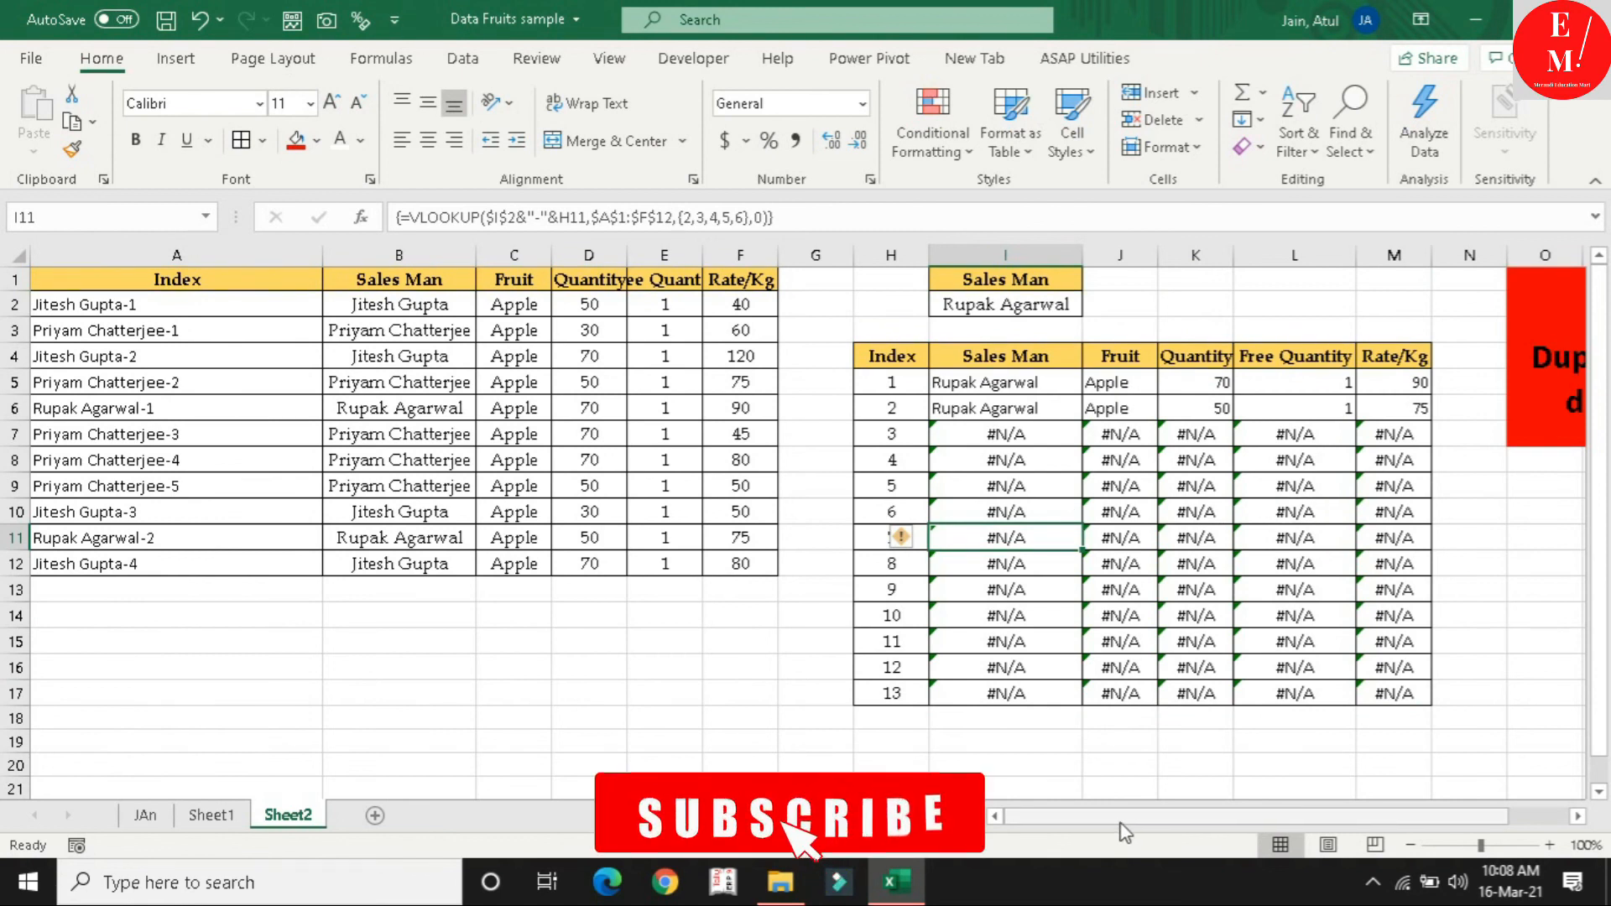
pyautogui.click(1116, 461)
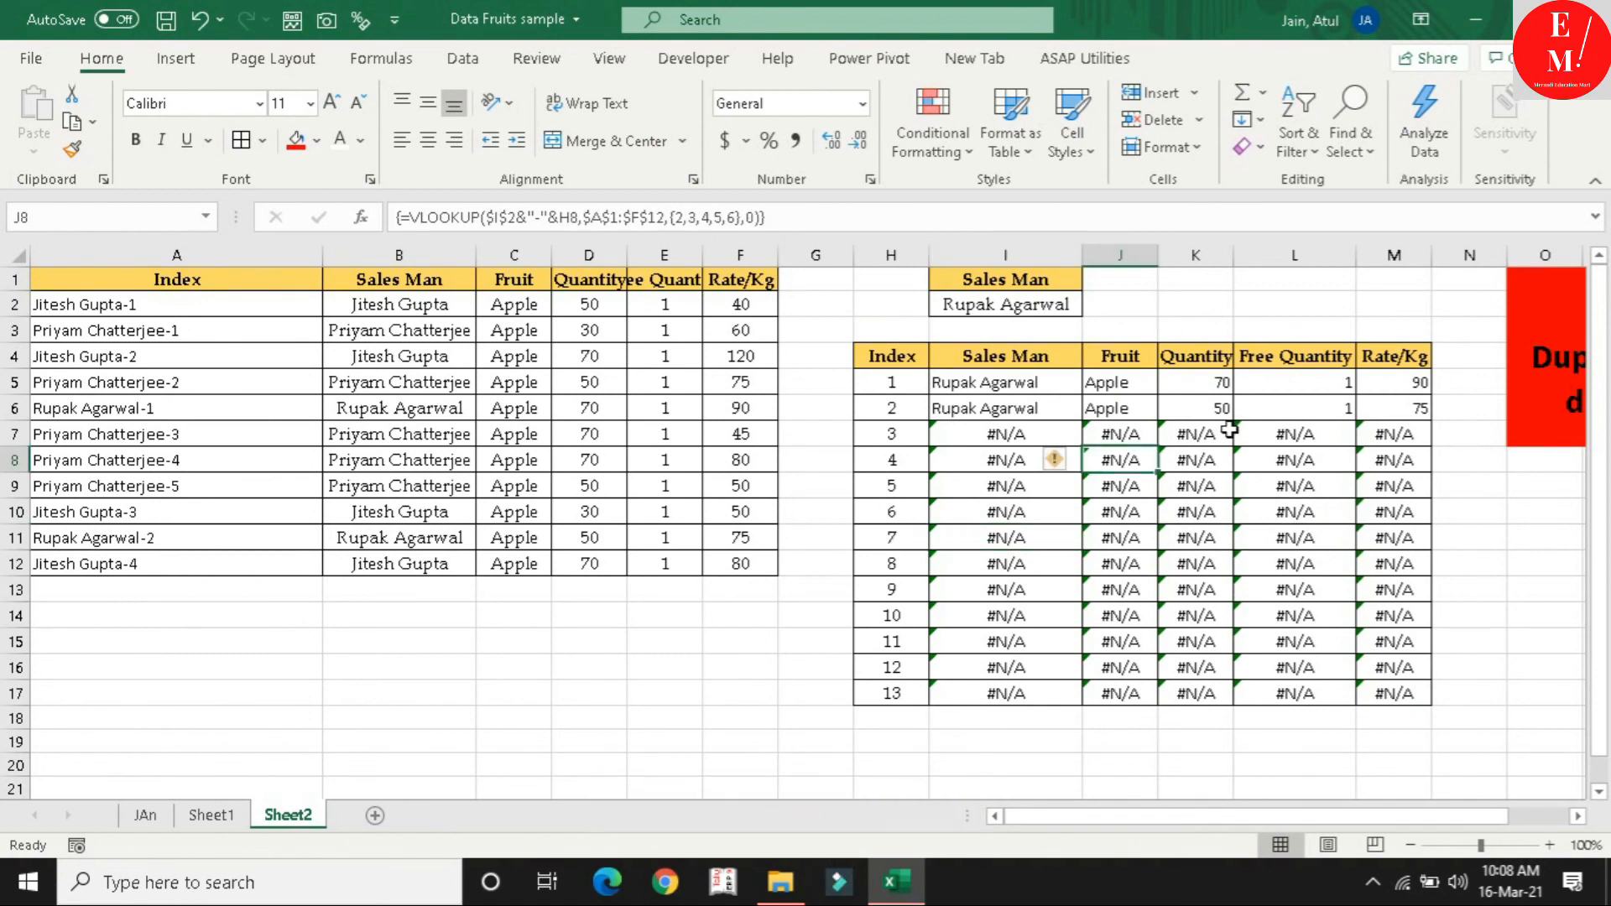